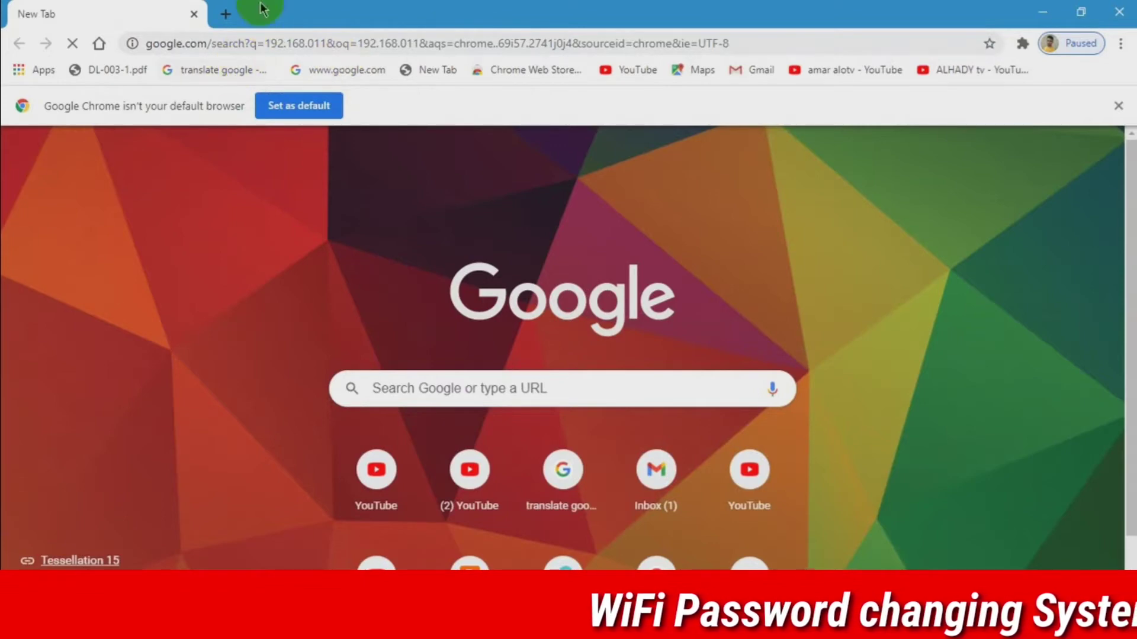
- Open a new Chrome tab and try loading the router address 192.168.1.1
click(226, 14)
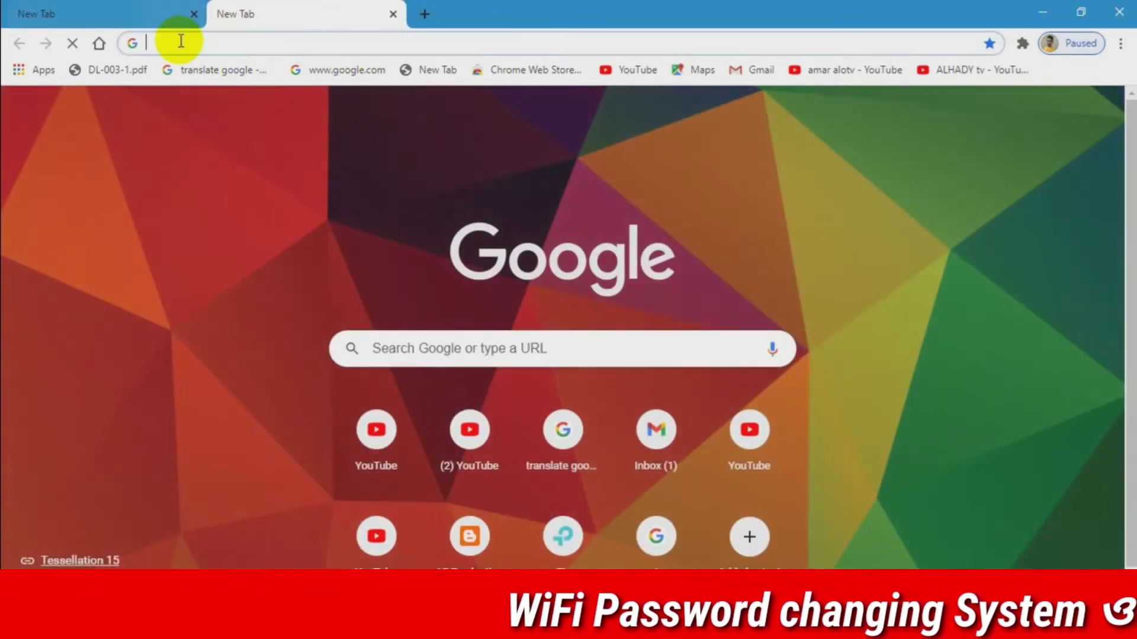
click(178, 41)
text(192.168.1.1)
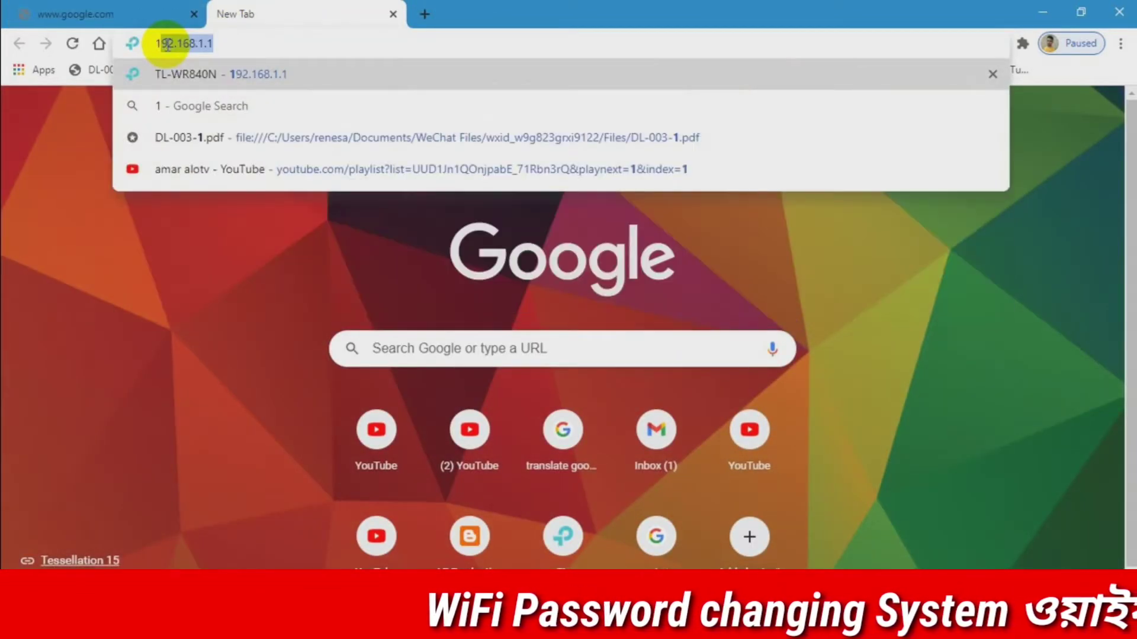
key(Return)
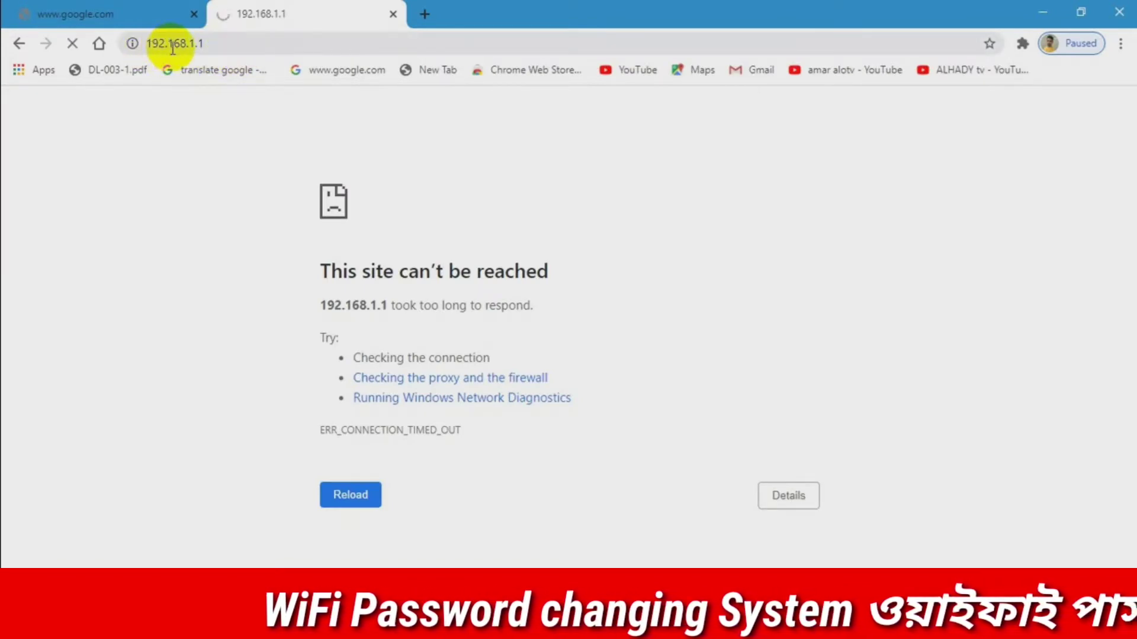
- Correct the address to 192.168.0.1 and load the router's login page
click(197, 40)
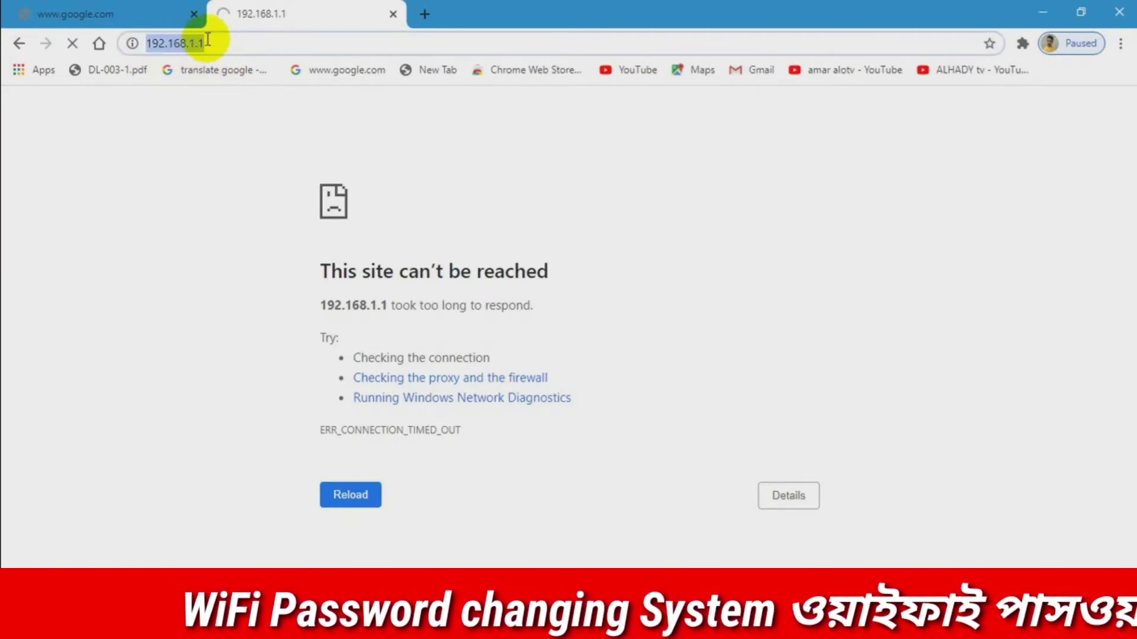
triple_click(198, 44)
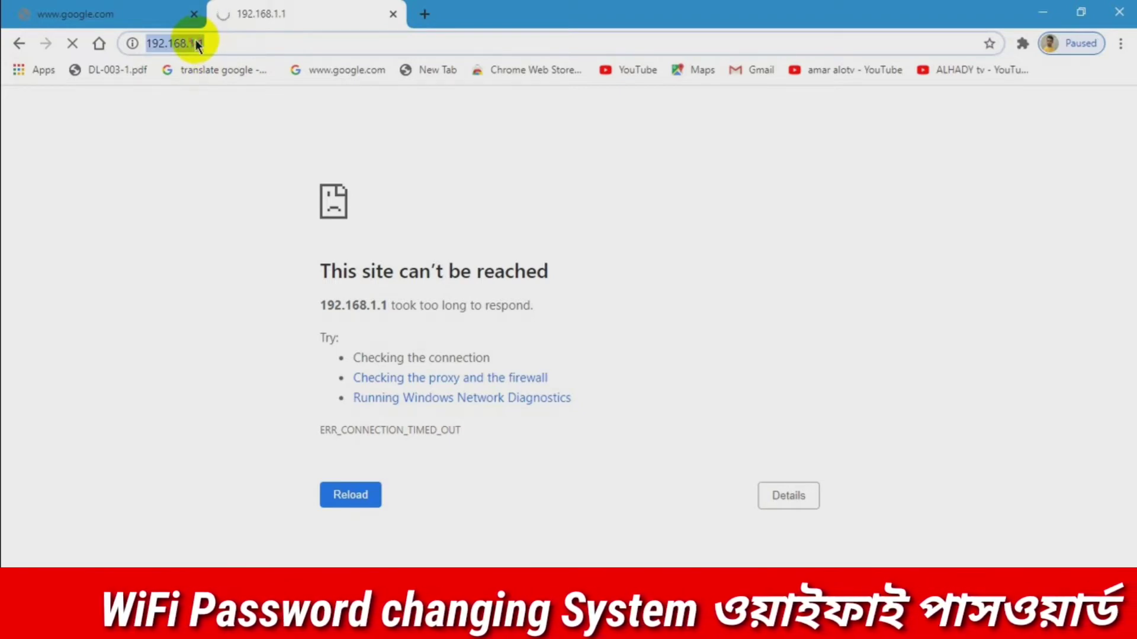
click(212, 41)
key(BackSpace)
key(BackSpace)
key(BackSpace)
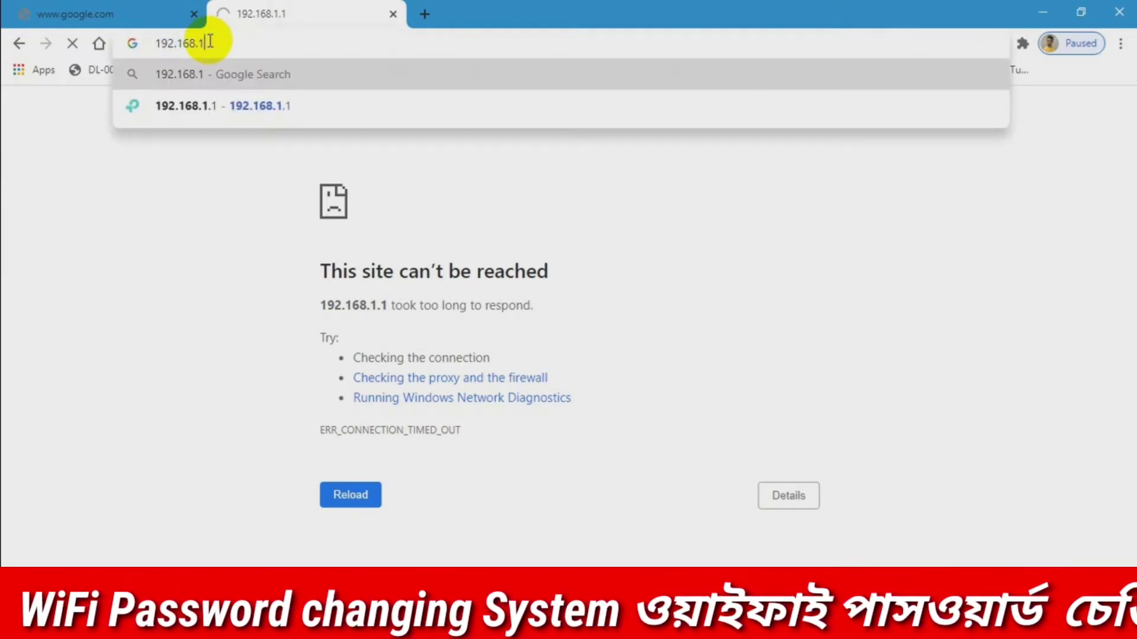
text(0.1)
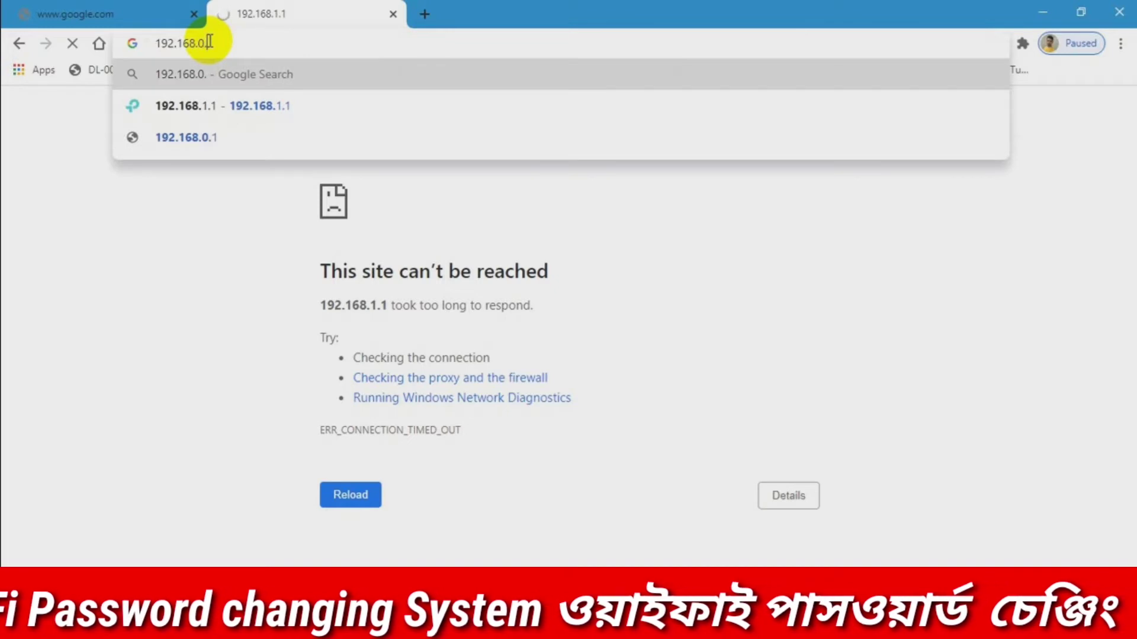
key(Return)
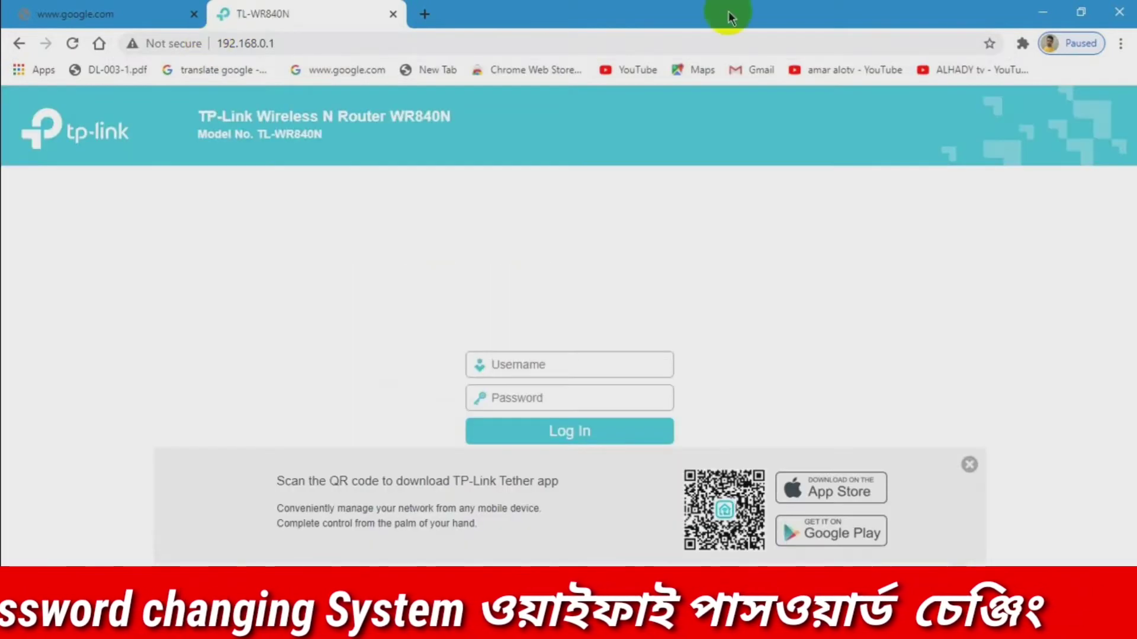
- Dismiss the Tether QR banner and sign in with the admin username and password
click(970, 466)
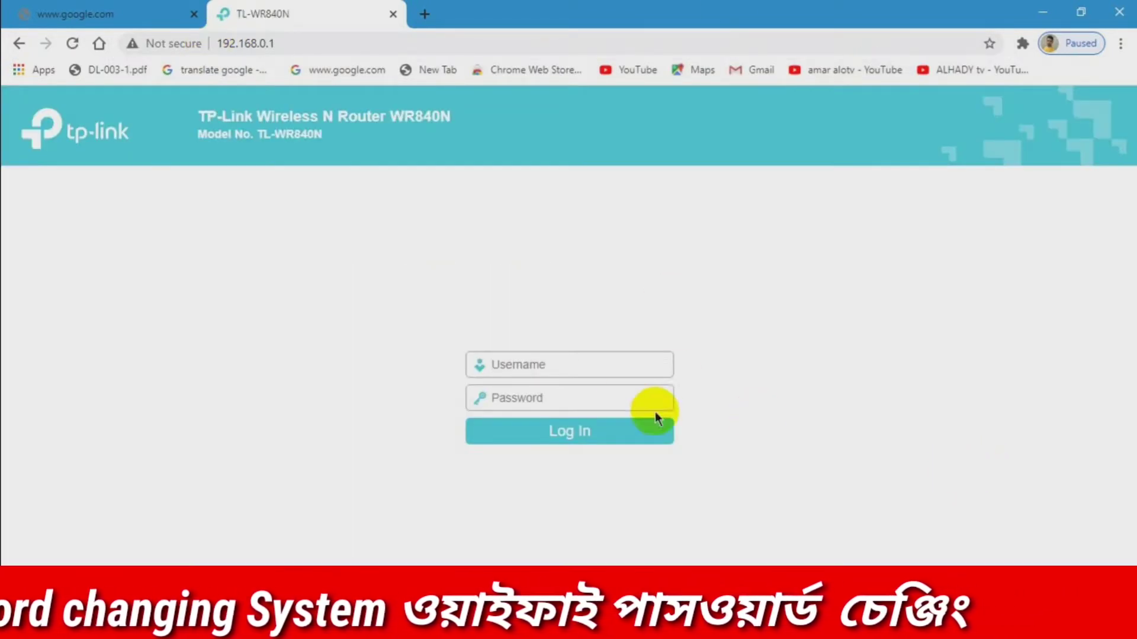
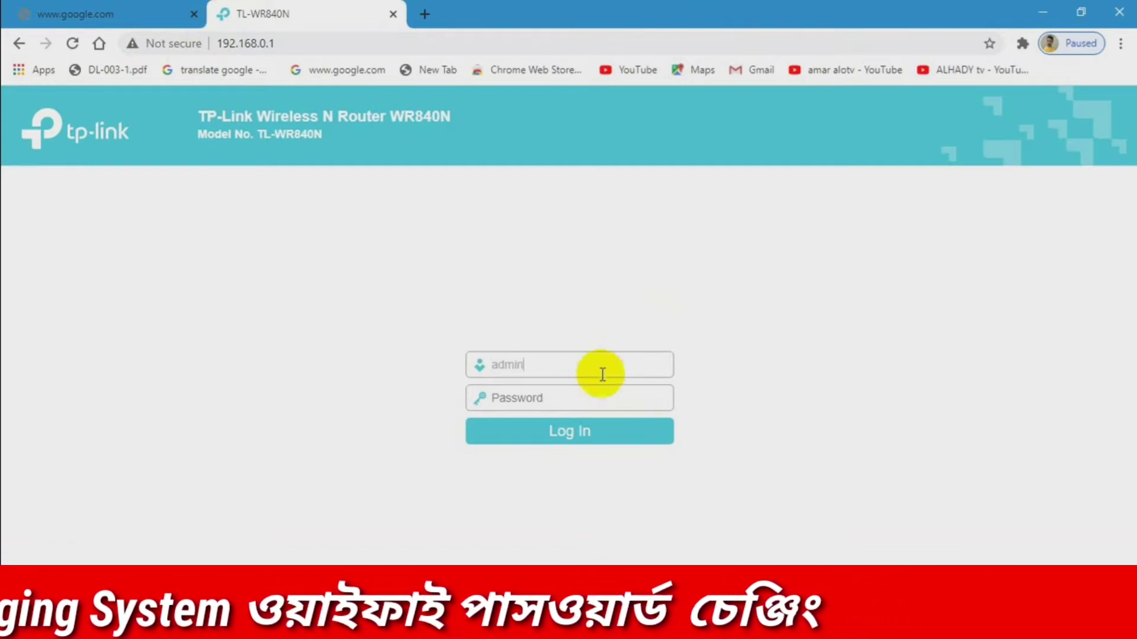
click(565, 392)
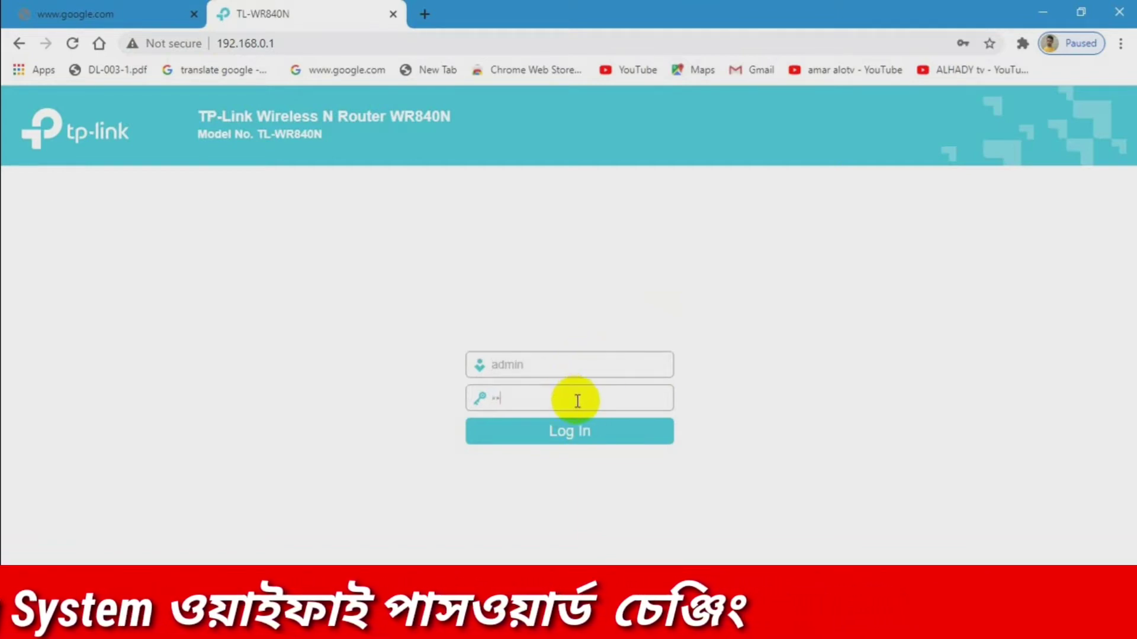
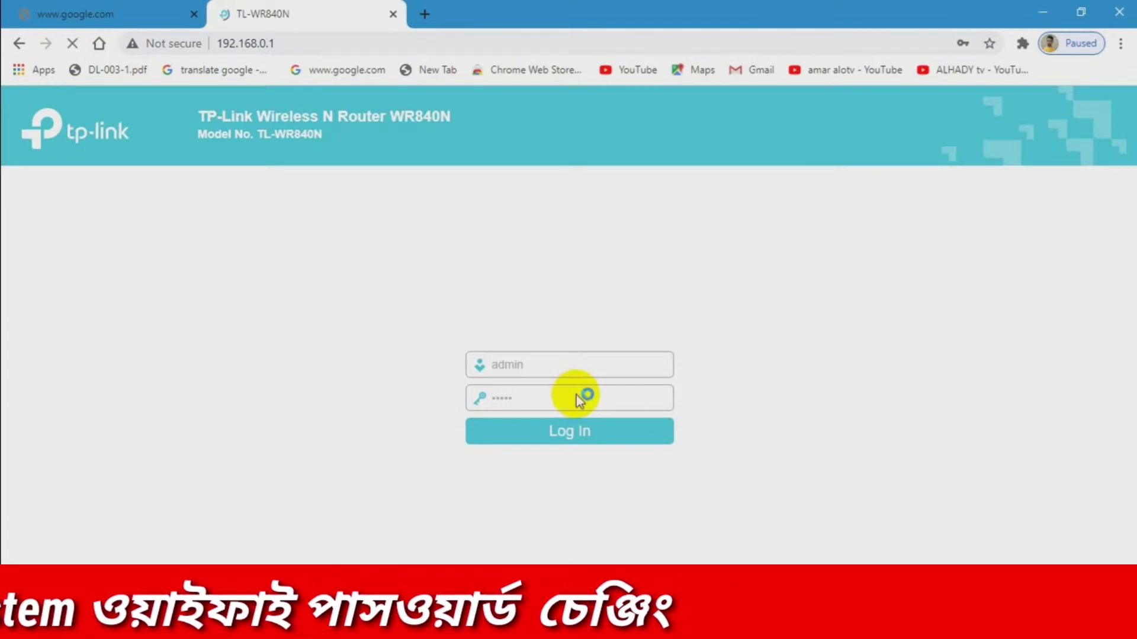
key(Return)
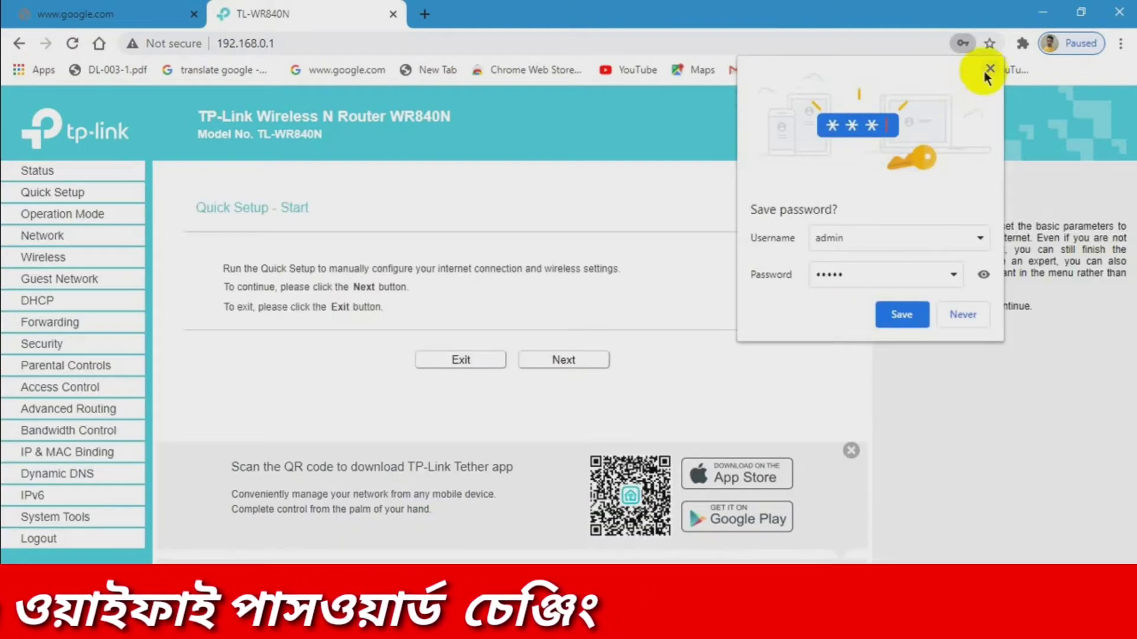
click(989, 69)
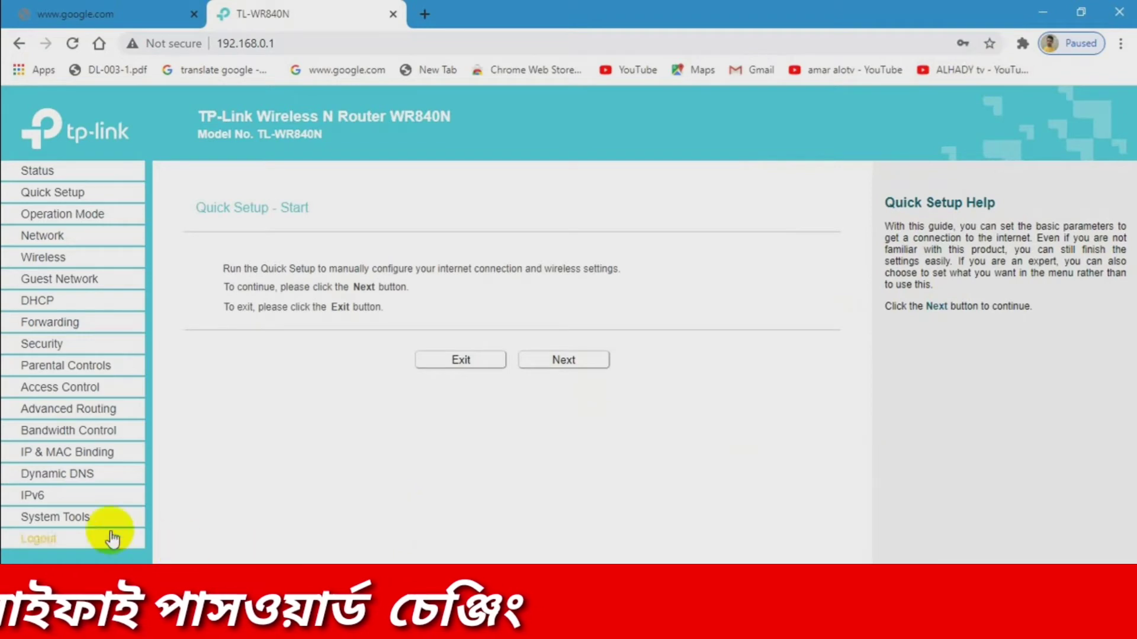
- Open System Tools > Password and enter the old user name and old password
click(95, 517)
scroll(101, 527, down, 2)
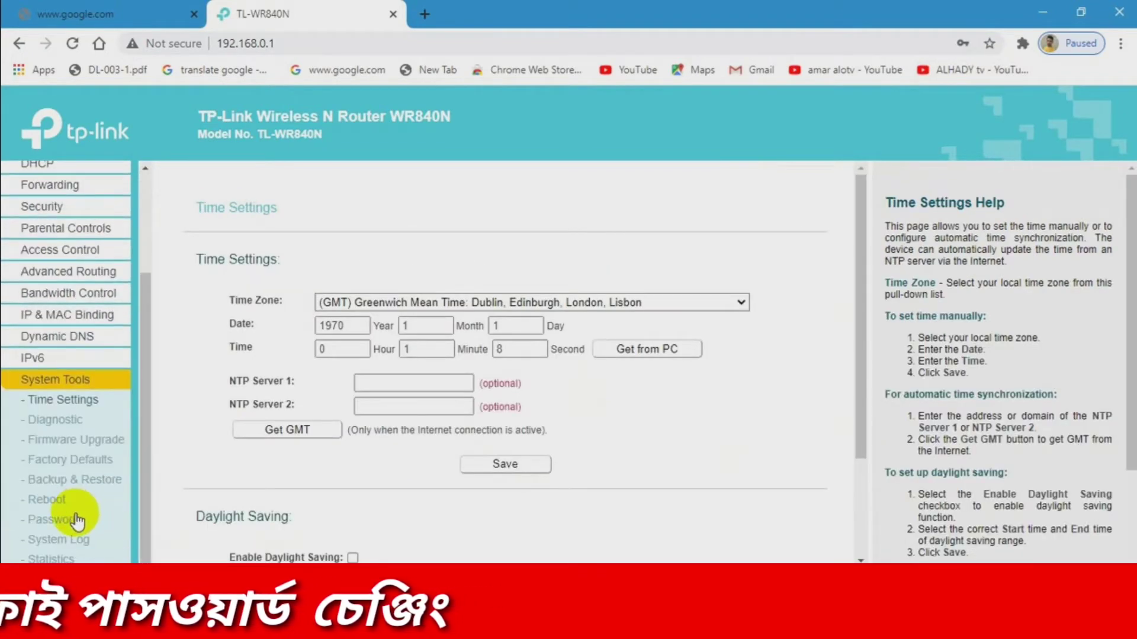
click(72, 520)
click(495, 280)
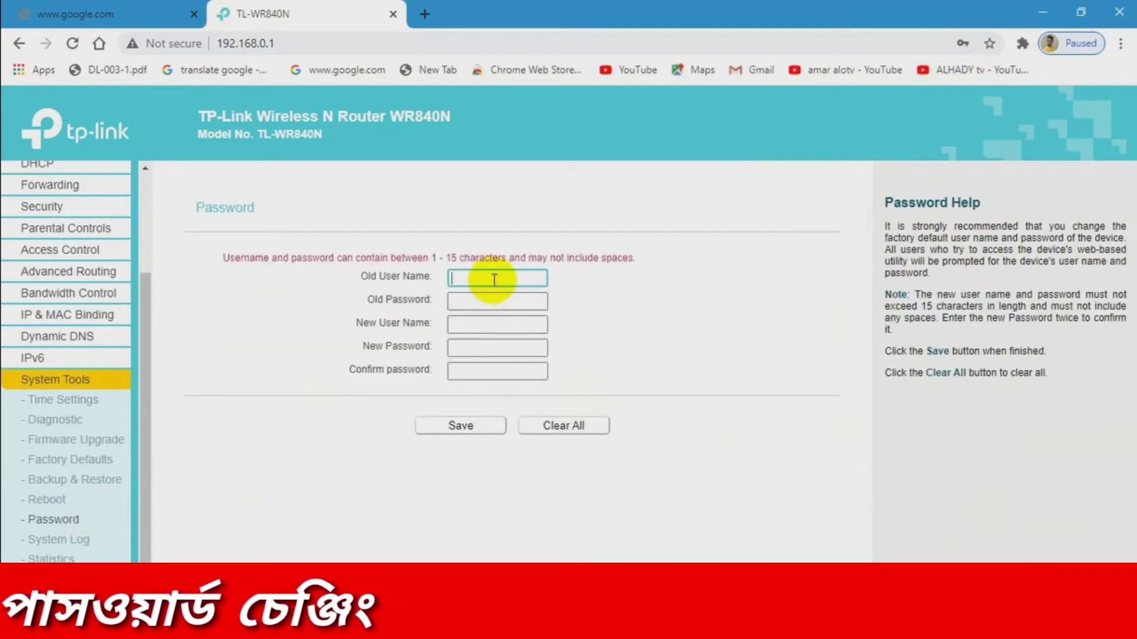
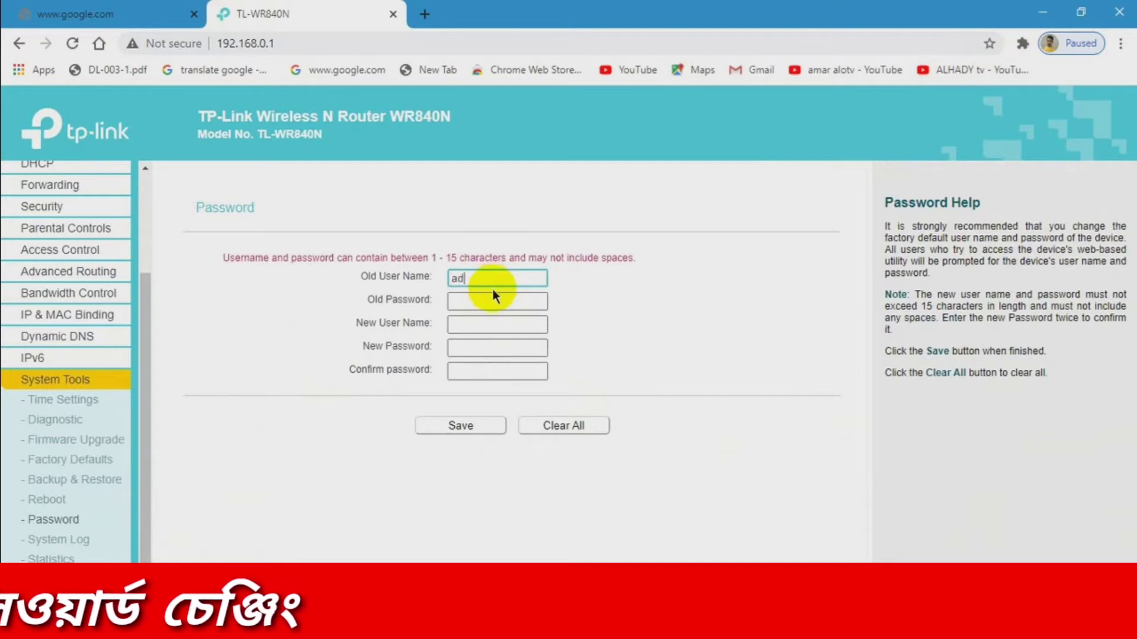
click(497, 303)
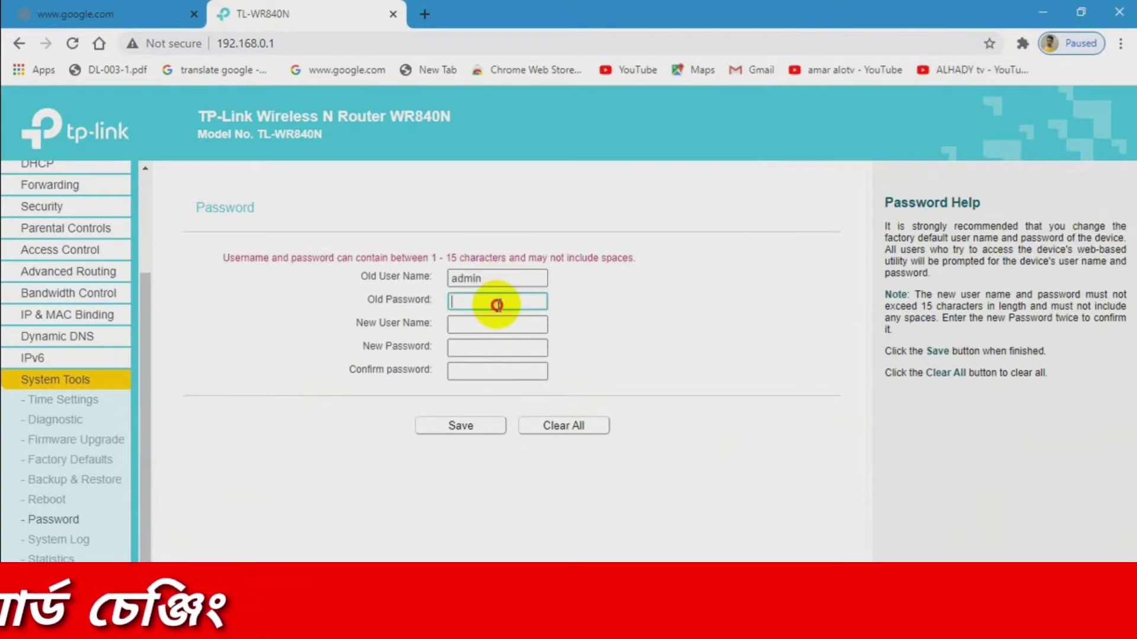
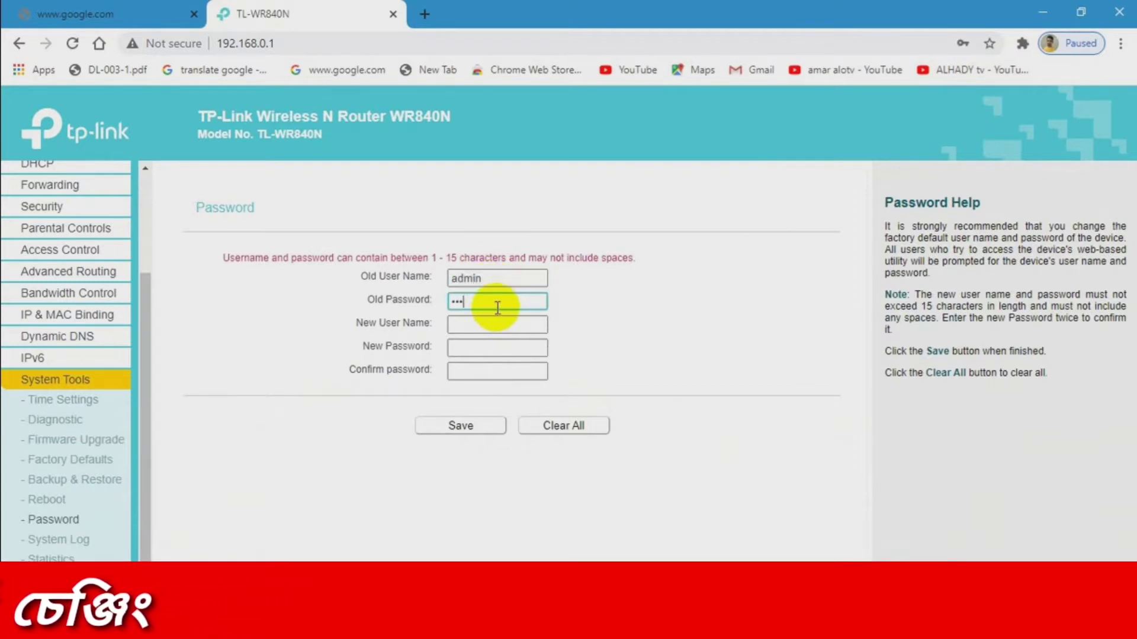
- Fill in the new user name, new password and confirmation, then save
click(500, 324)
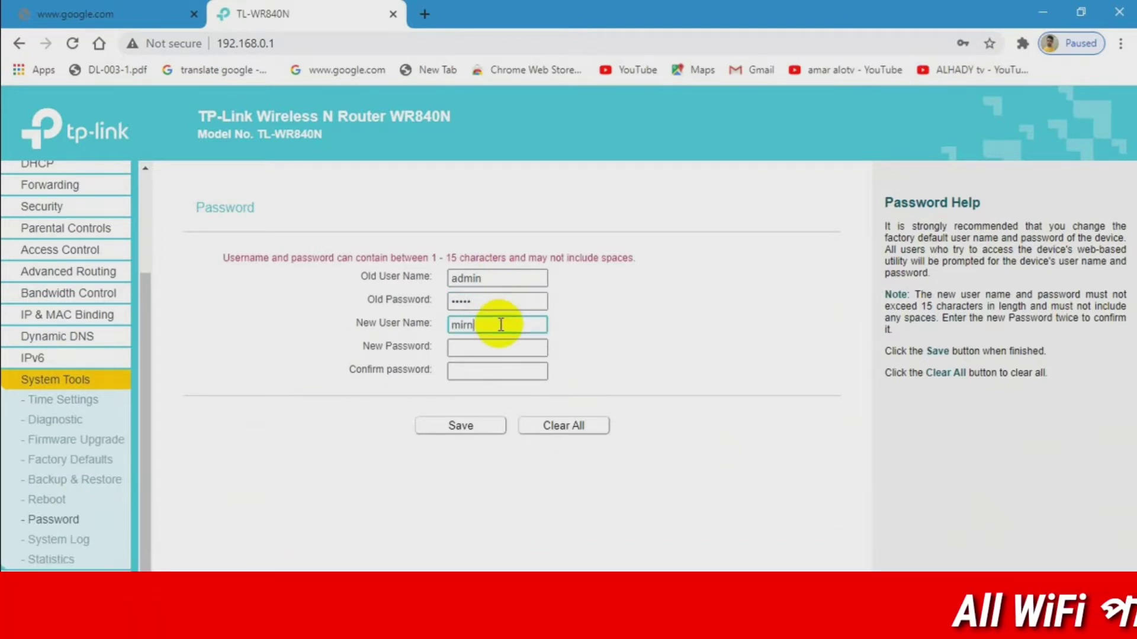
click(517, 353)
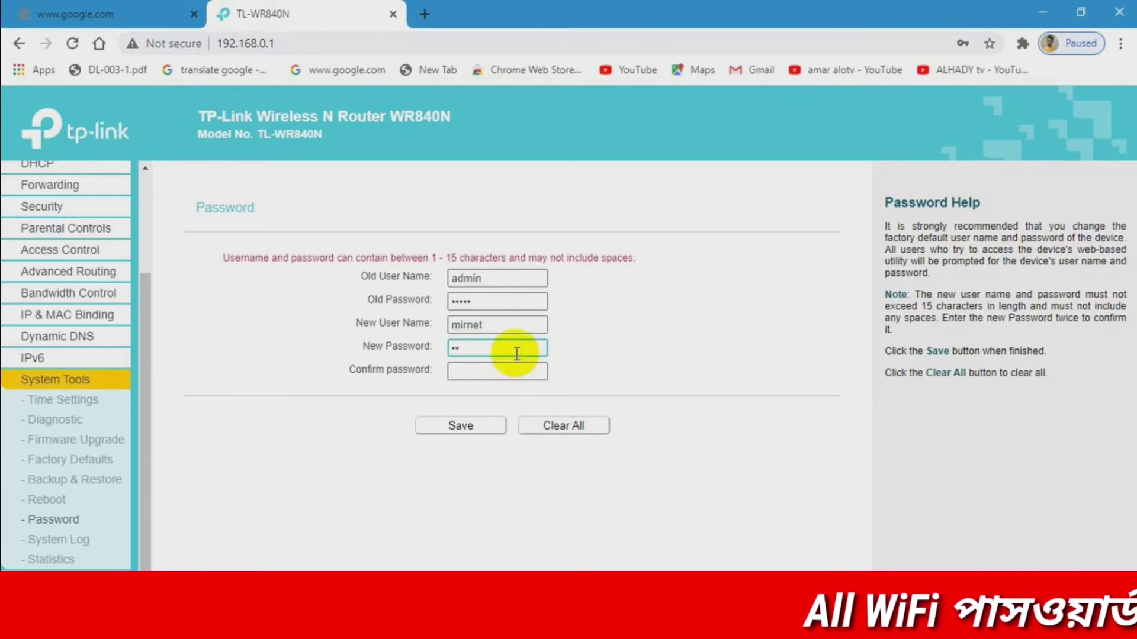
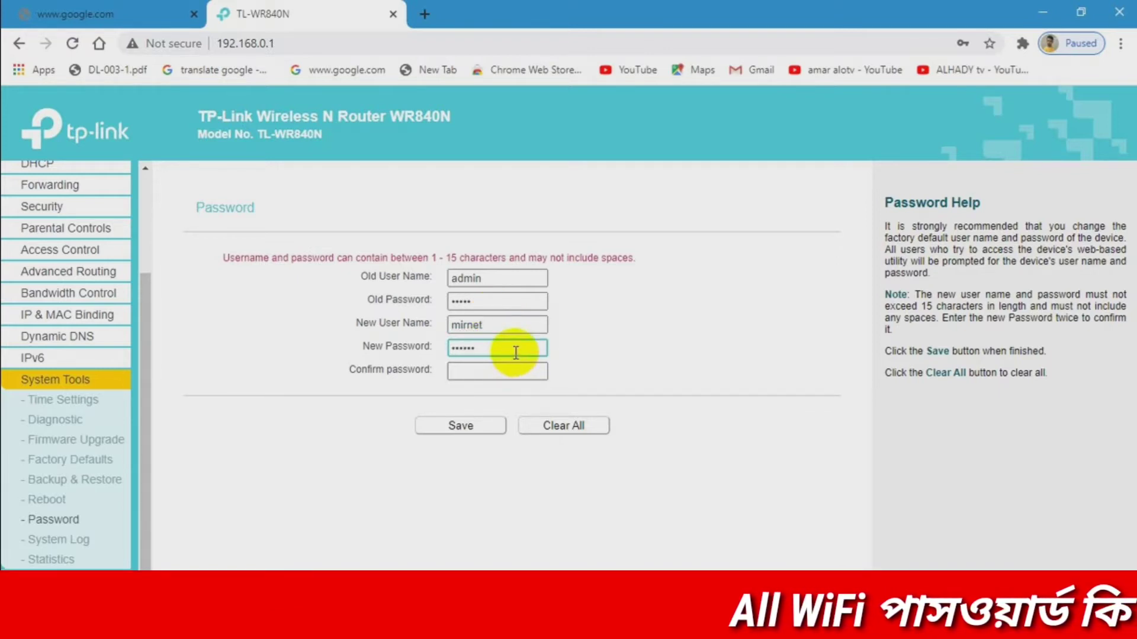
click(477, 369)
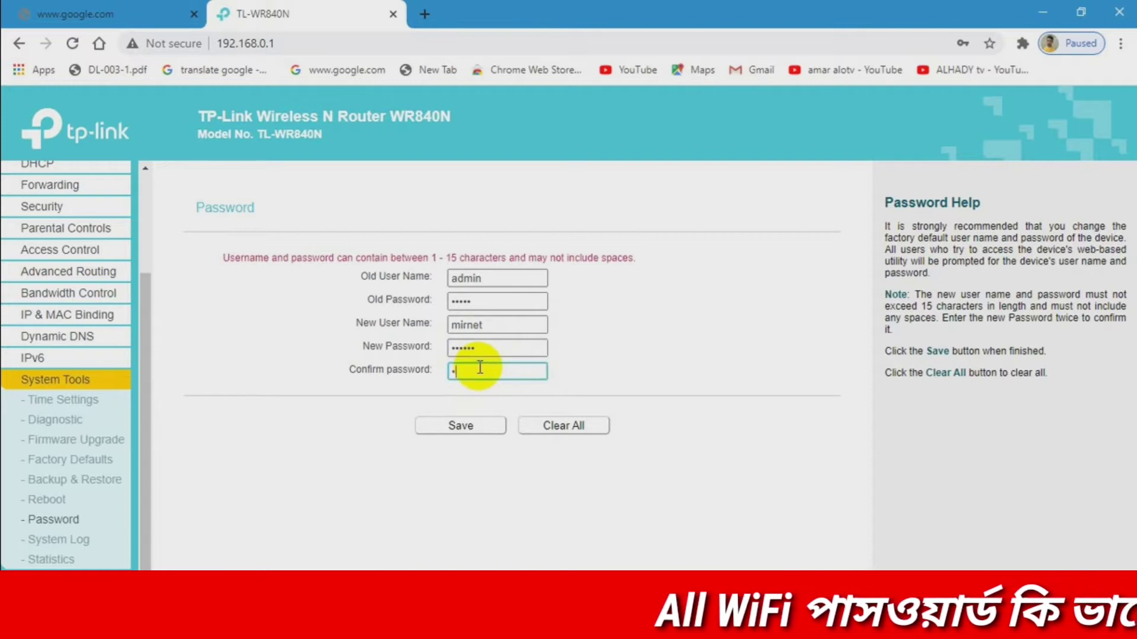
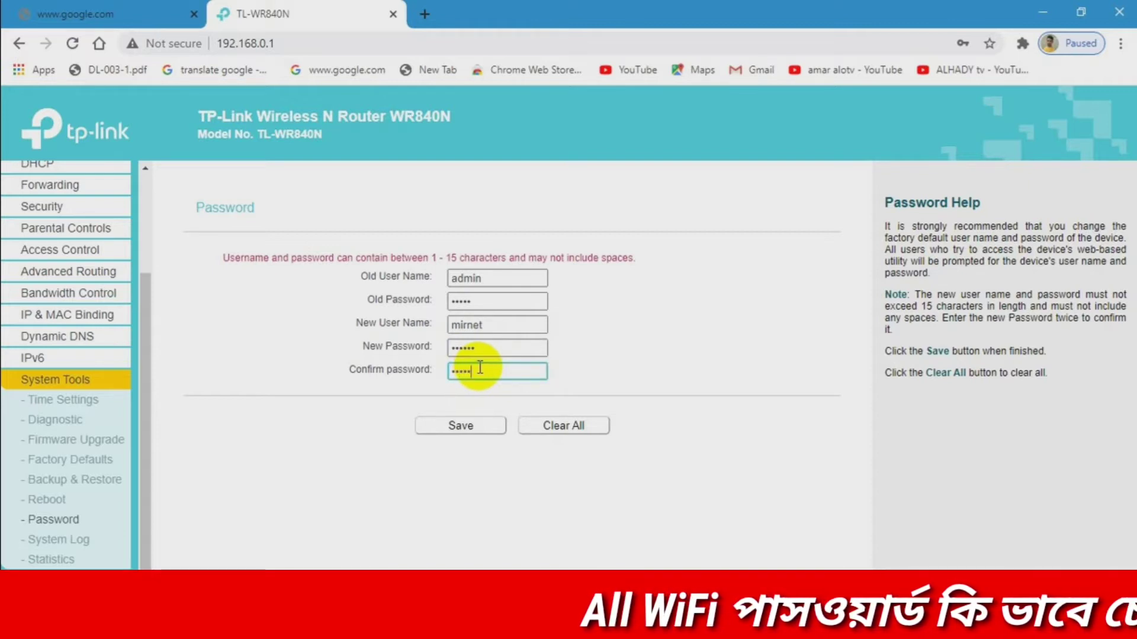
click(462, 424)
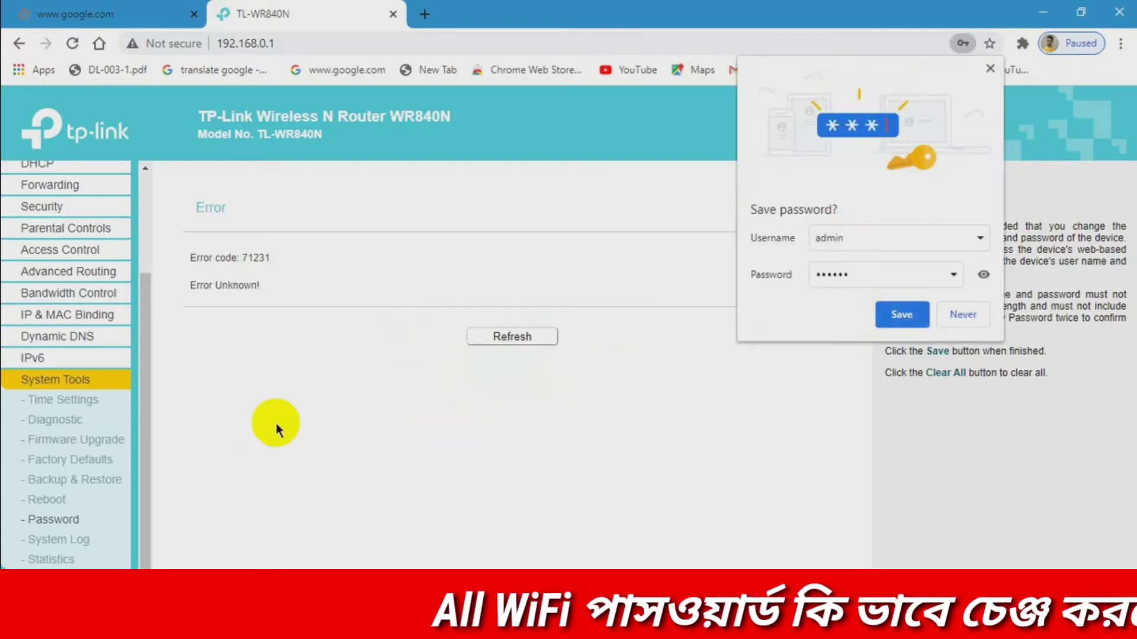
- Reload after the error and log back in with the new admin user name and password
click(508, 340)
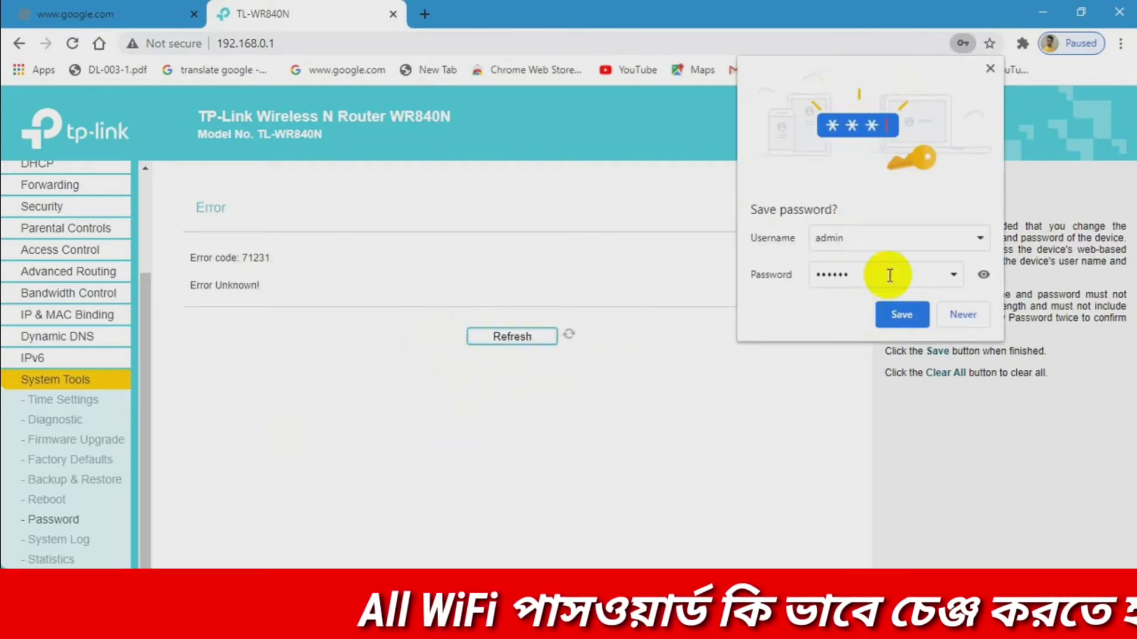
click(987, 70)
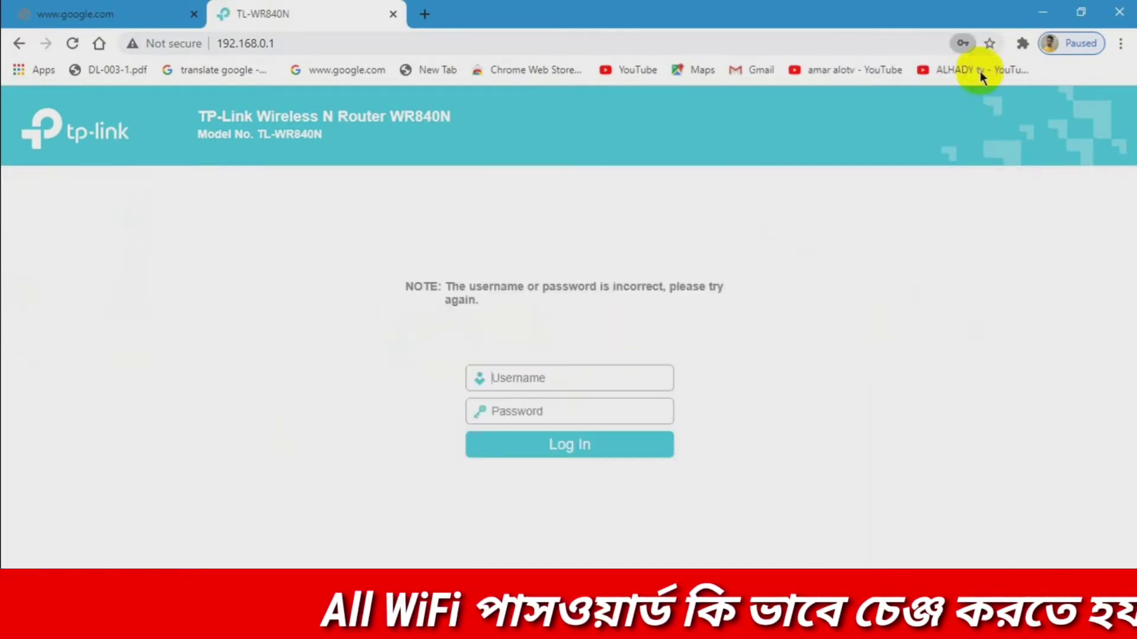
click(538, 374)
text(mimet)
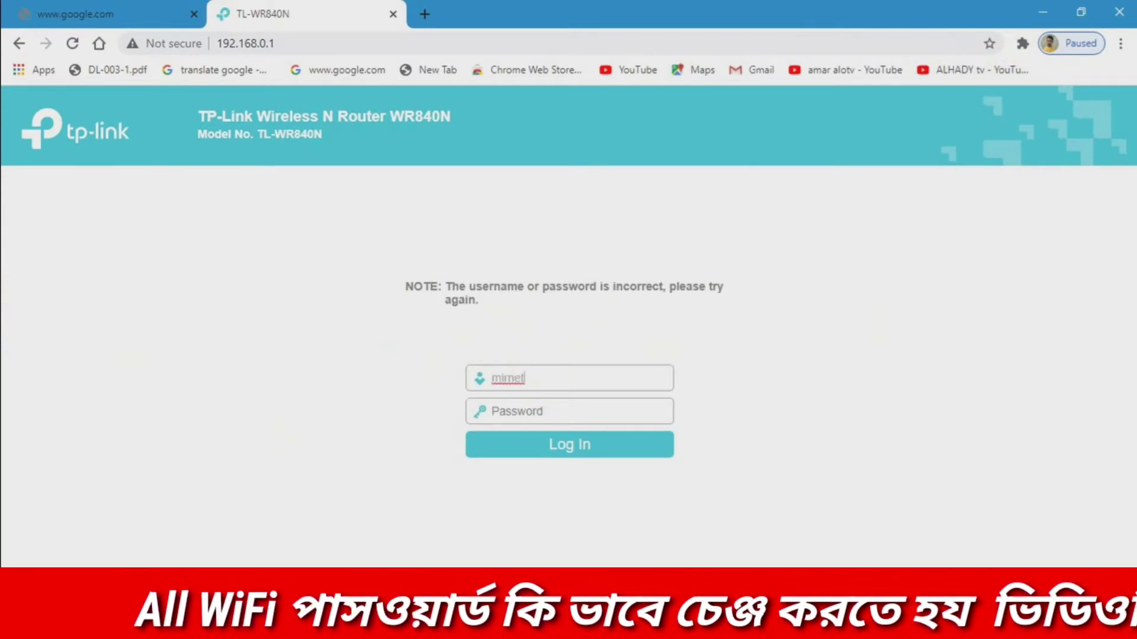
click(579, 410)
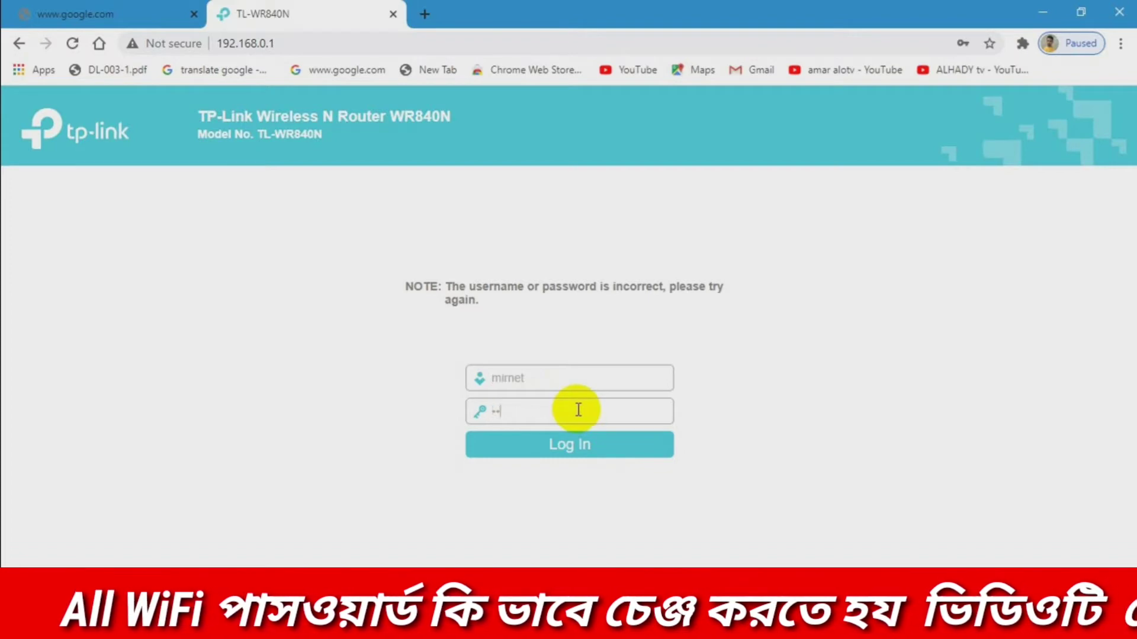
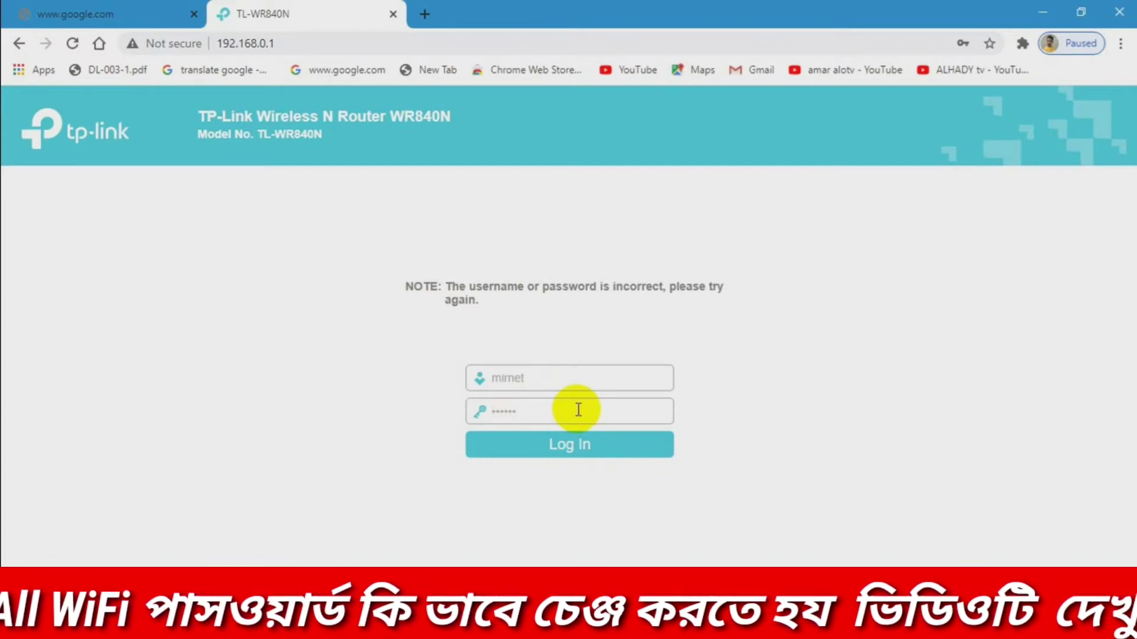
key(Return)
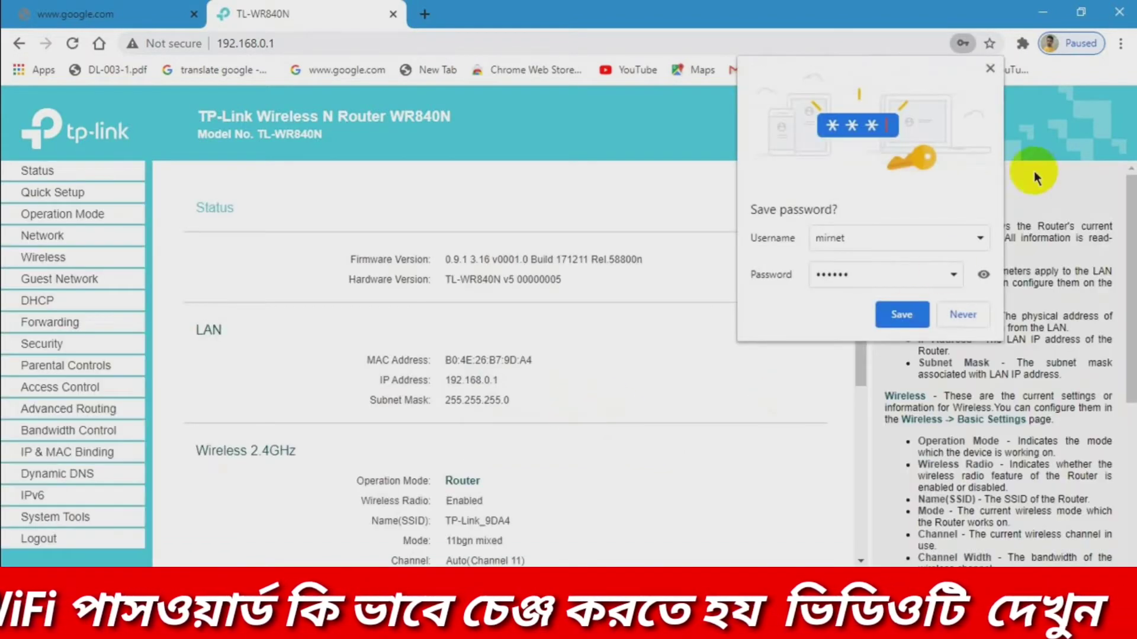
click(990, 70)
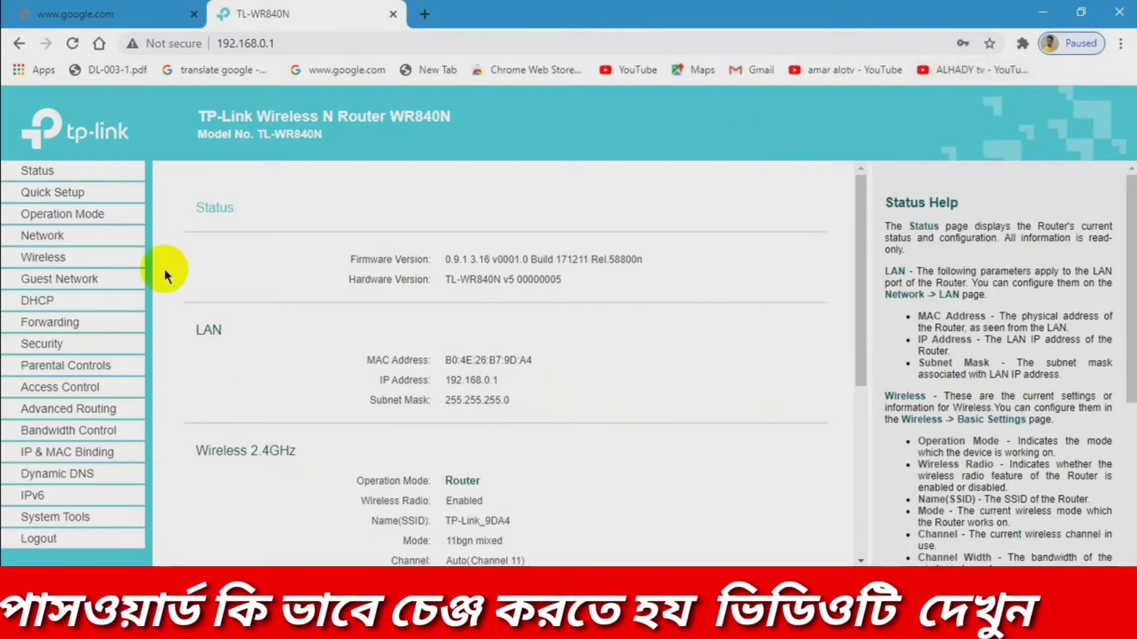
- Open Network > WAN and set the Connection Type to PPPoE
click(37, 236)
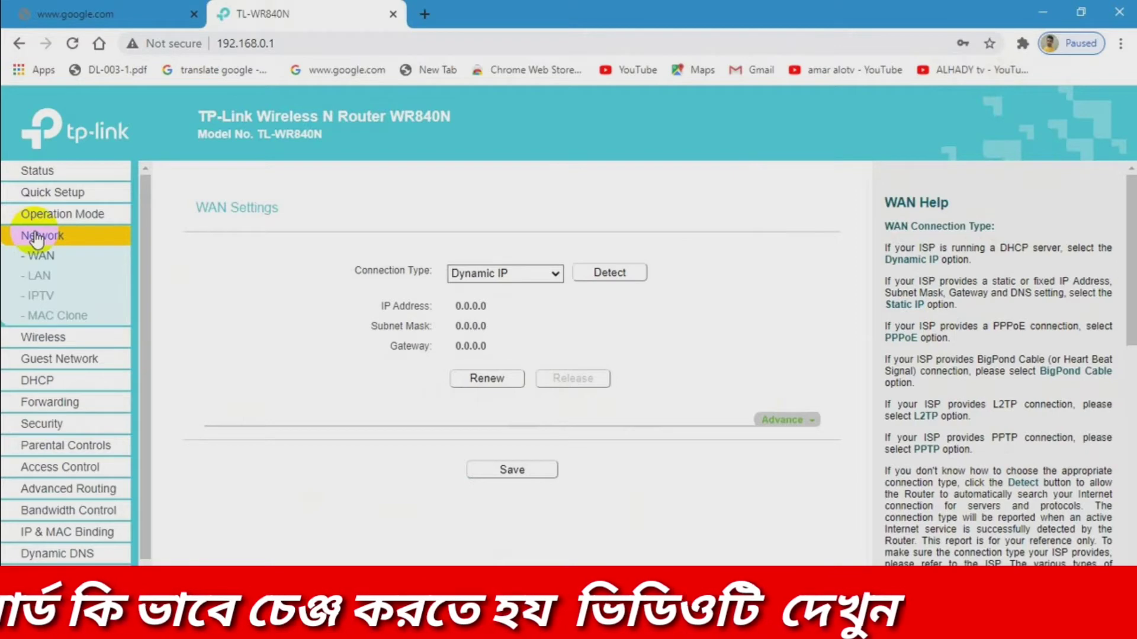
triple_click(438, 273)
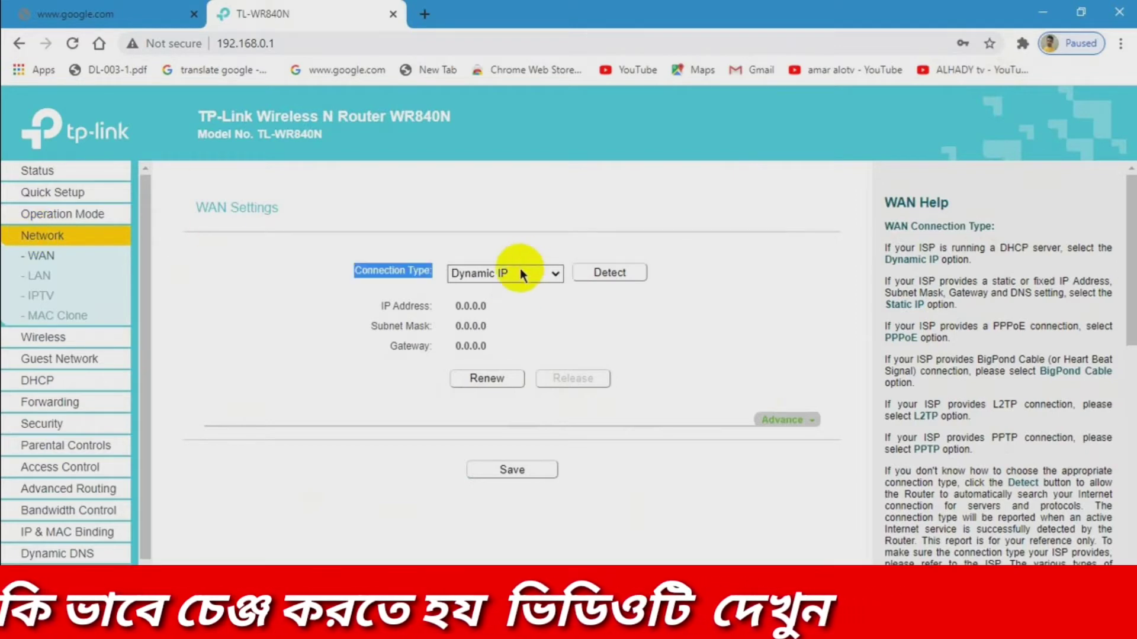
click(561, 275)
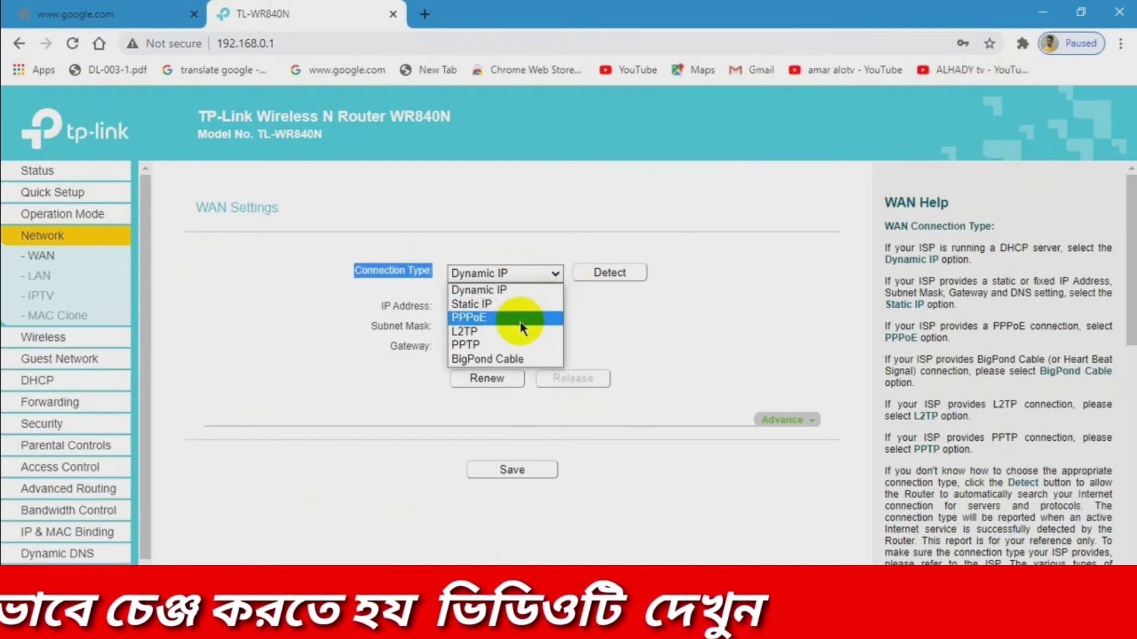
click(520, 322)
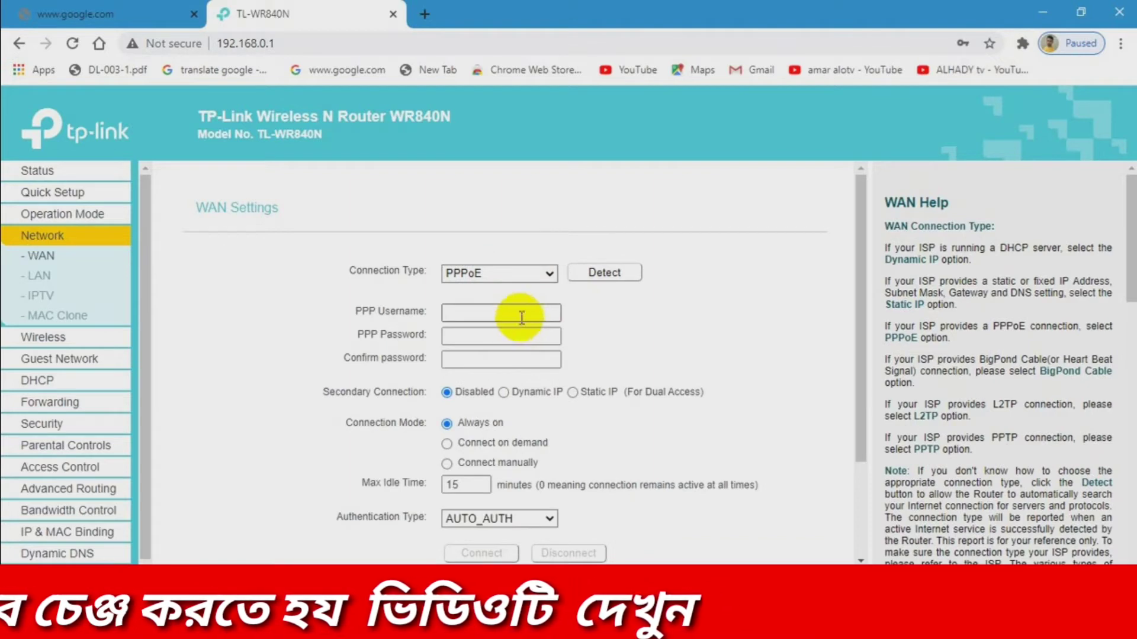
- Enter the ISP's PPP username, correcting typos along the way
click(523, 311)
text(donh)
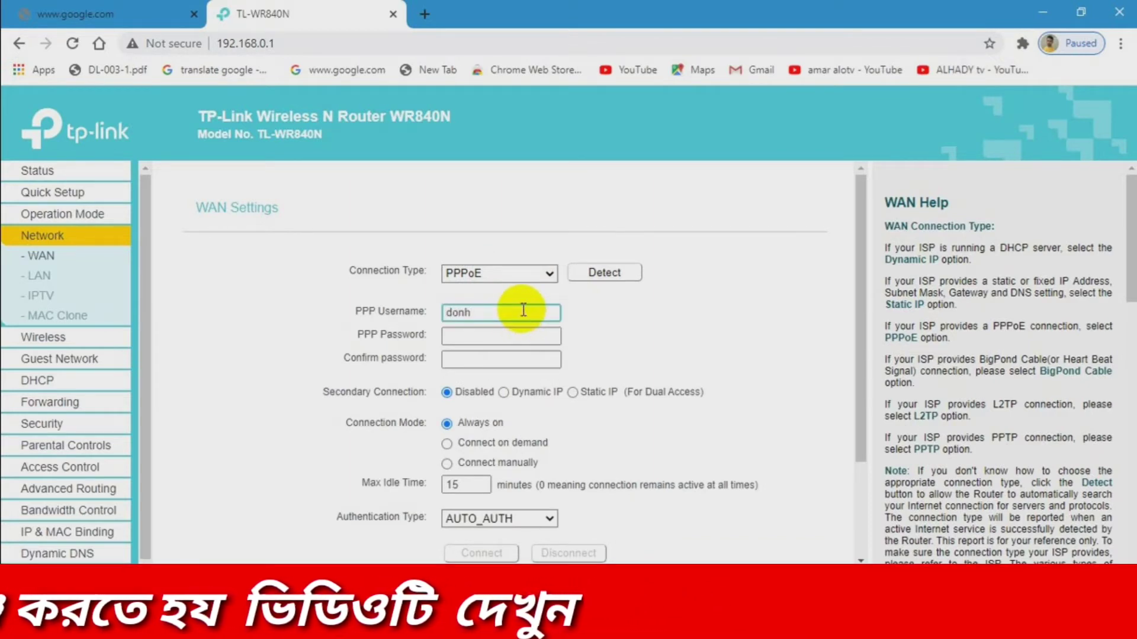
key(BackSpace)
text(gliom)
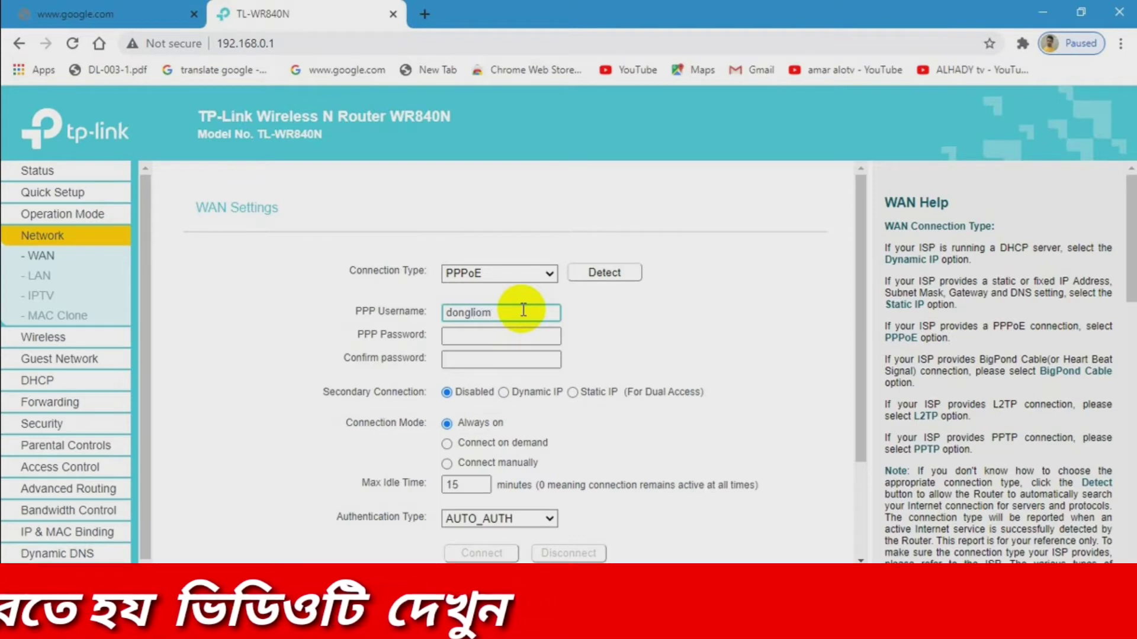
key(BackSpace)
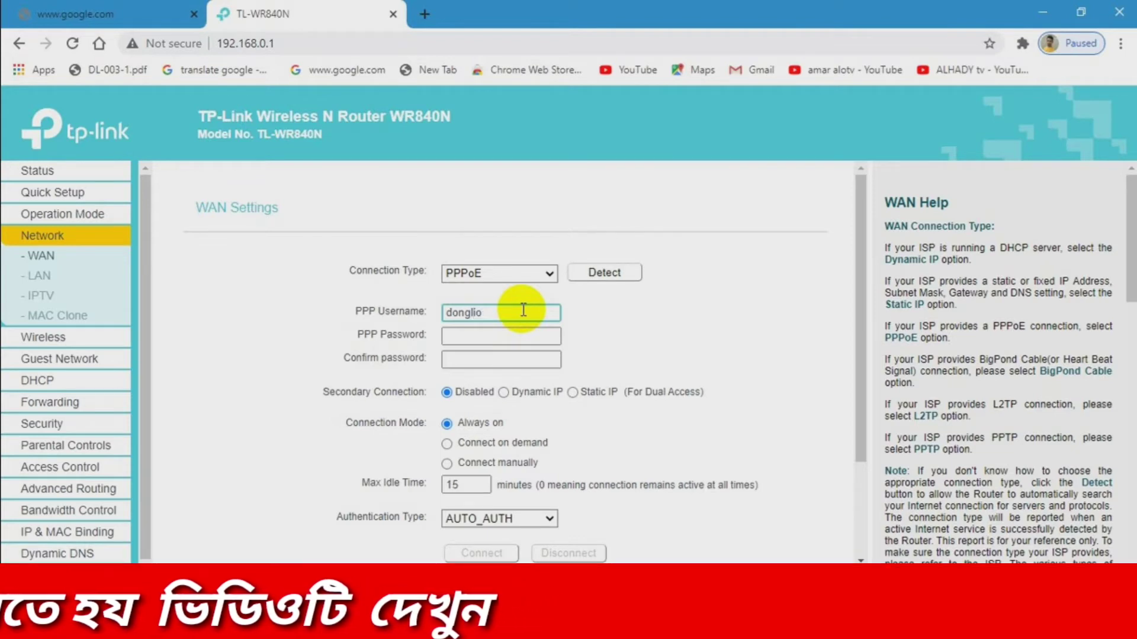
key(BackSpace)
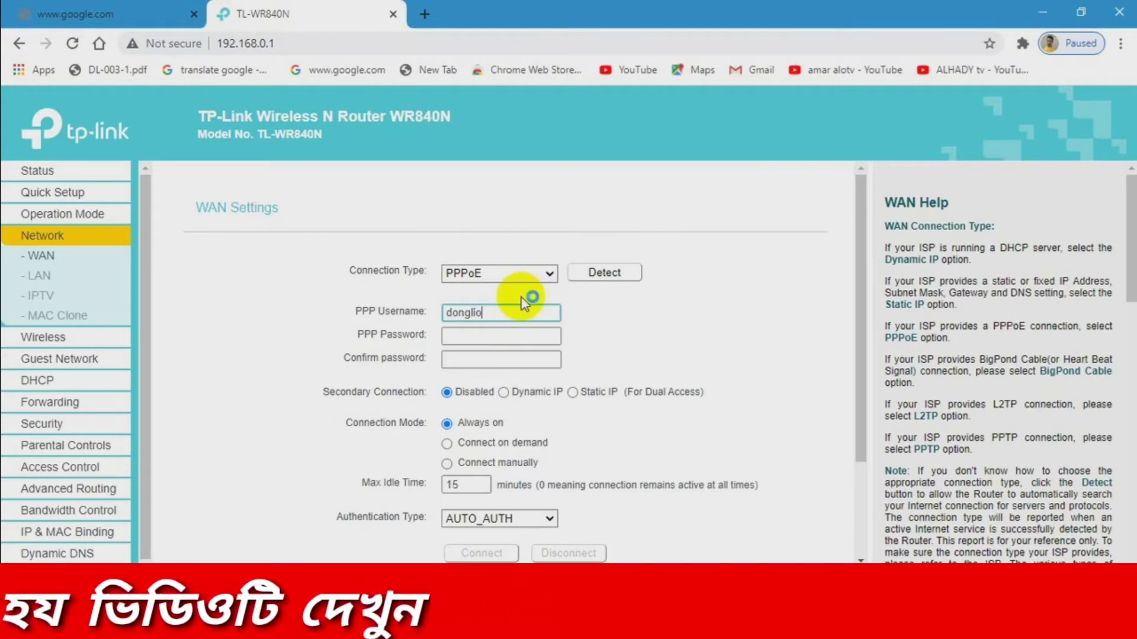
text(n)
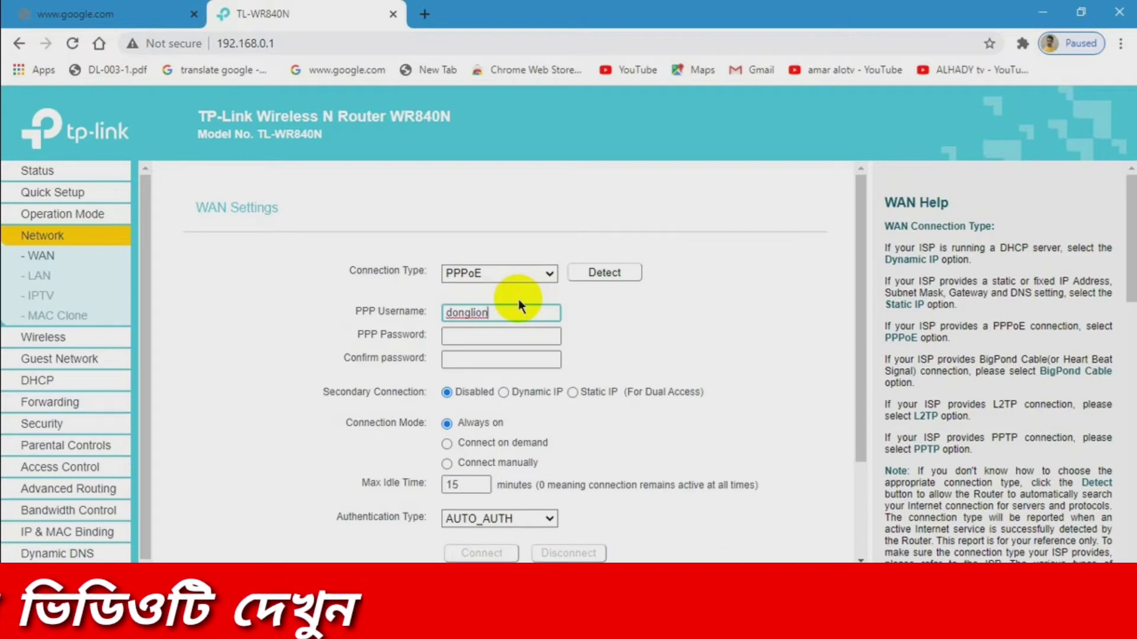
text(7f2)
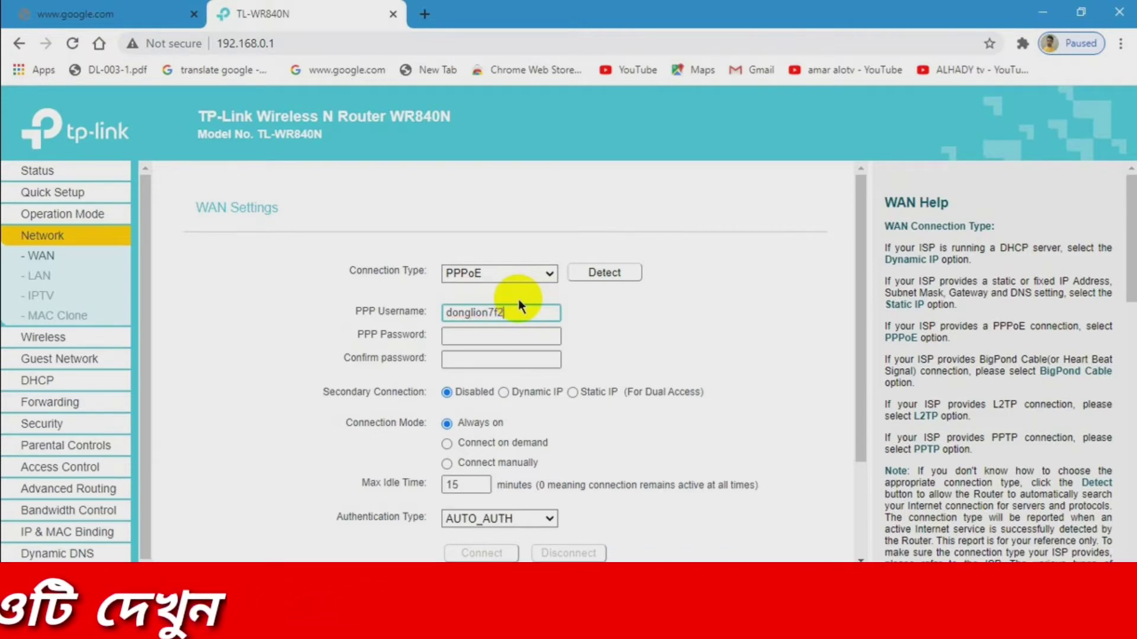
double_click(483, 313)
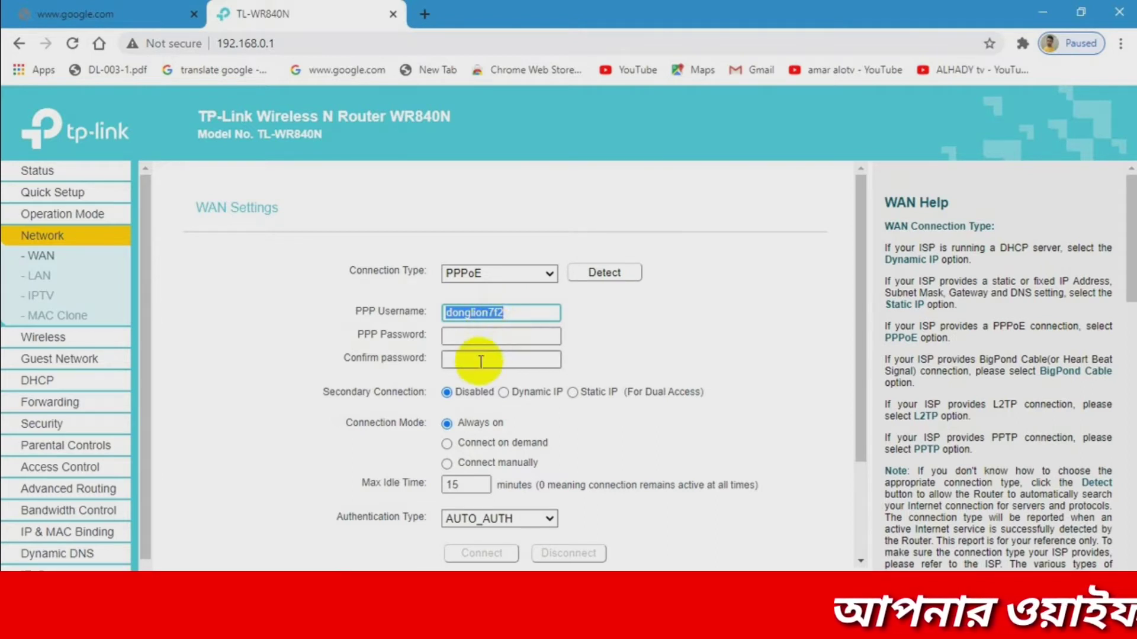
- Enter the PPP password and its confirmation
click(485, 337)
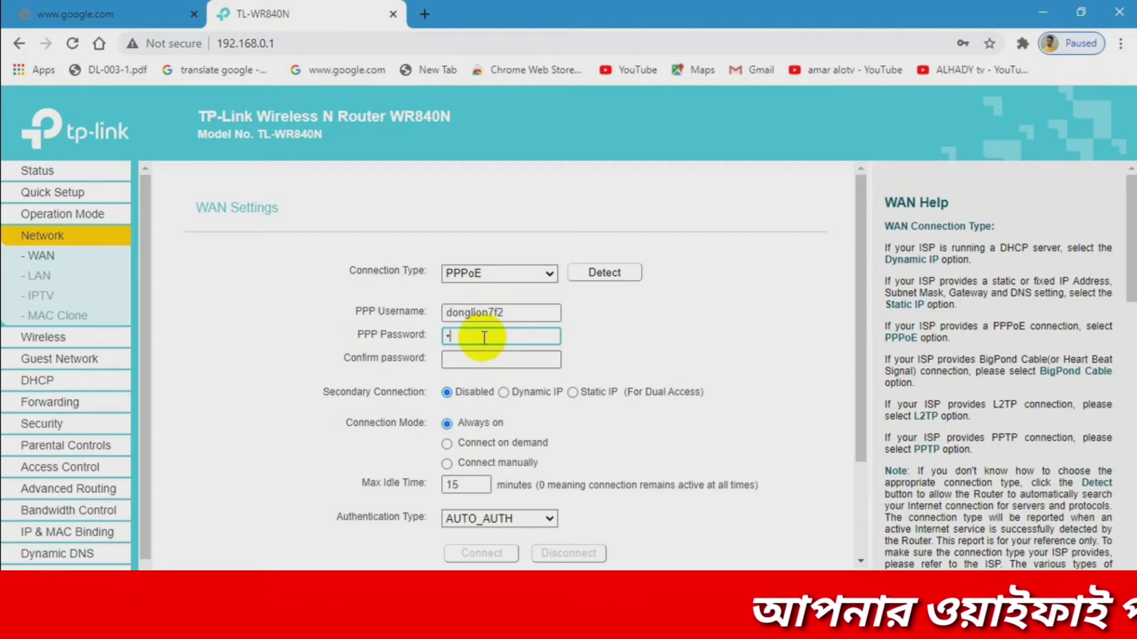
text(••••)
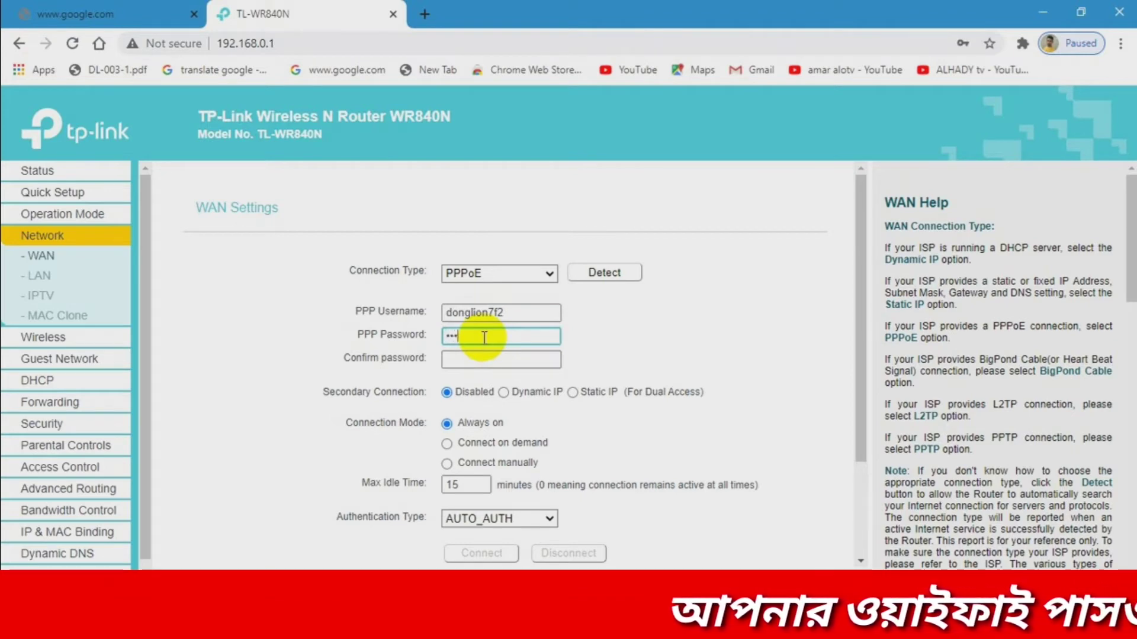
text(•)
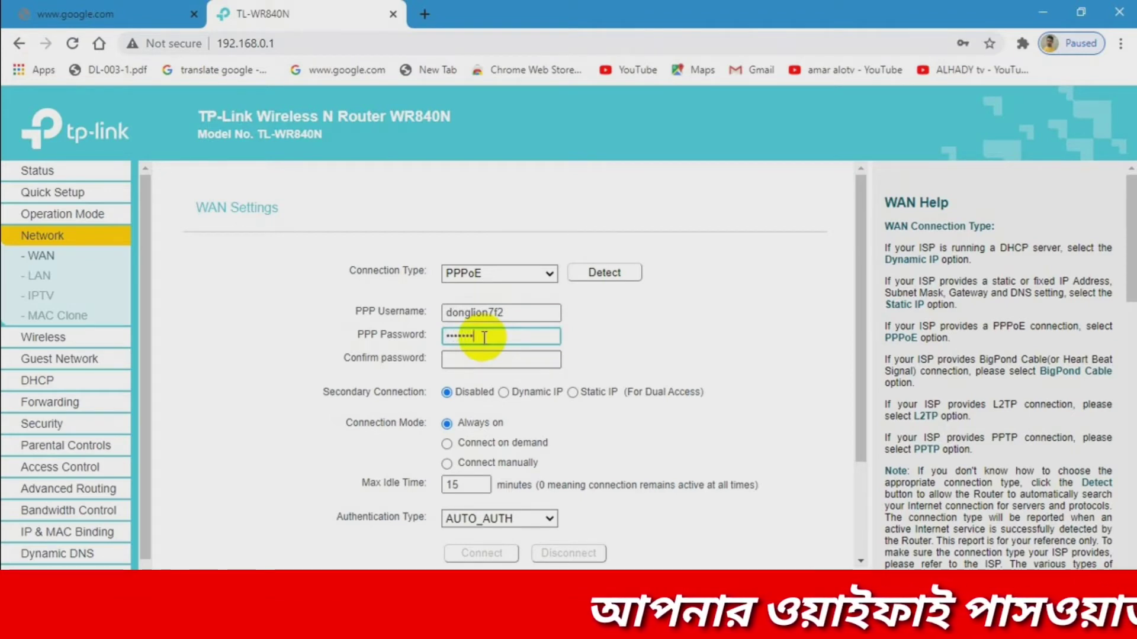
text(•)
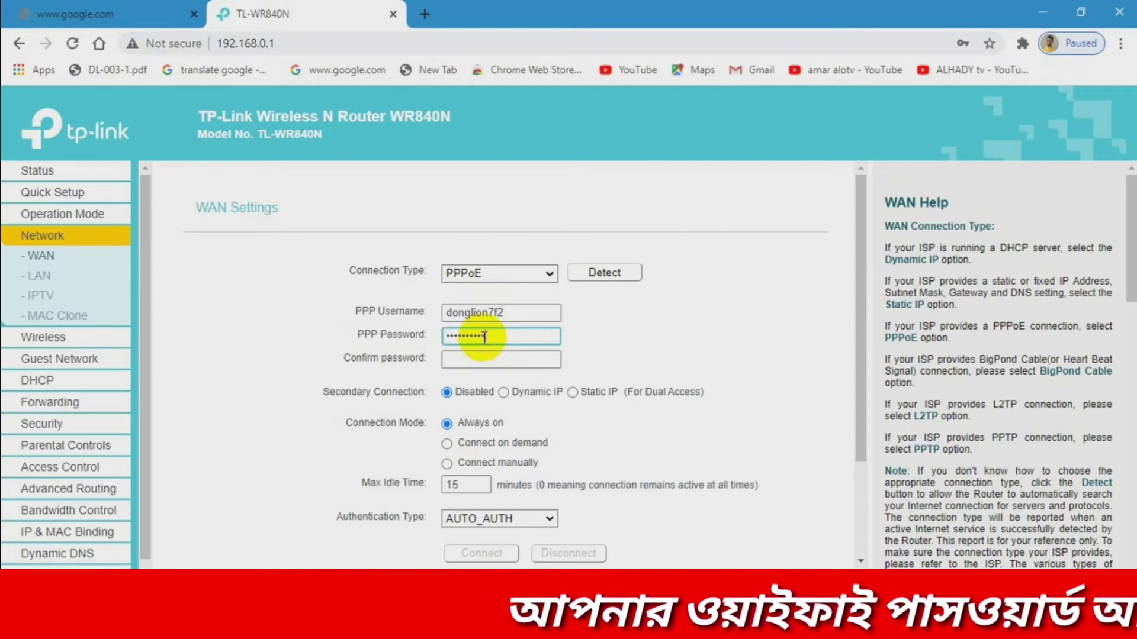
click(514, 356)
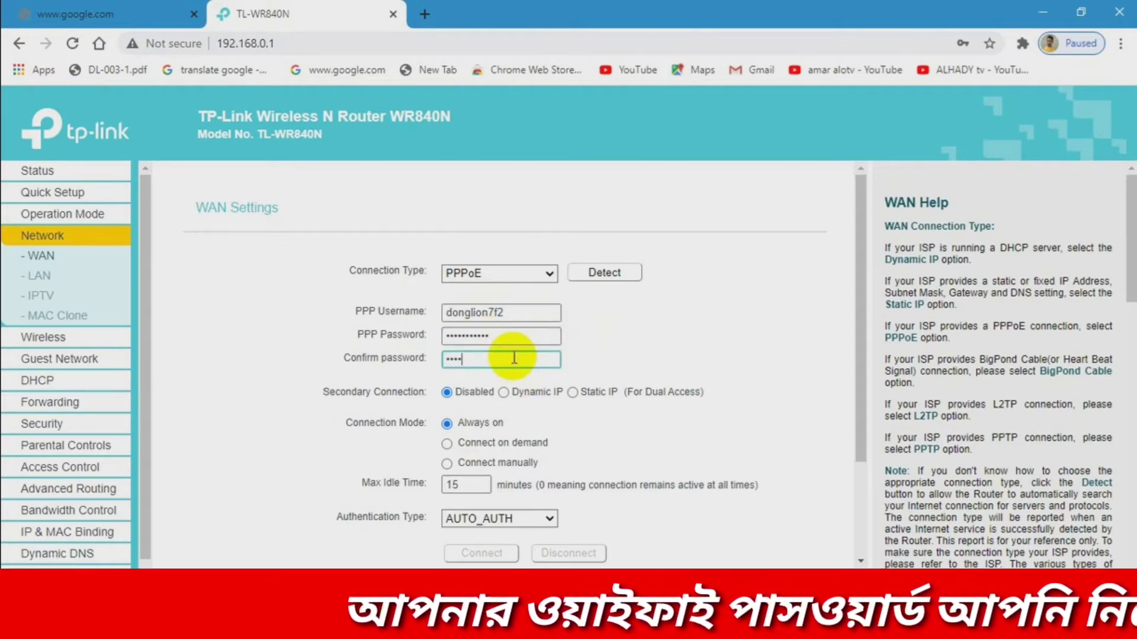
text(•••••••)
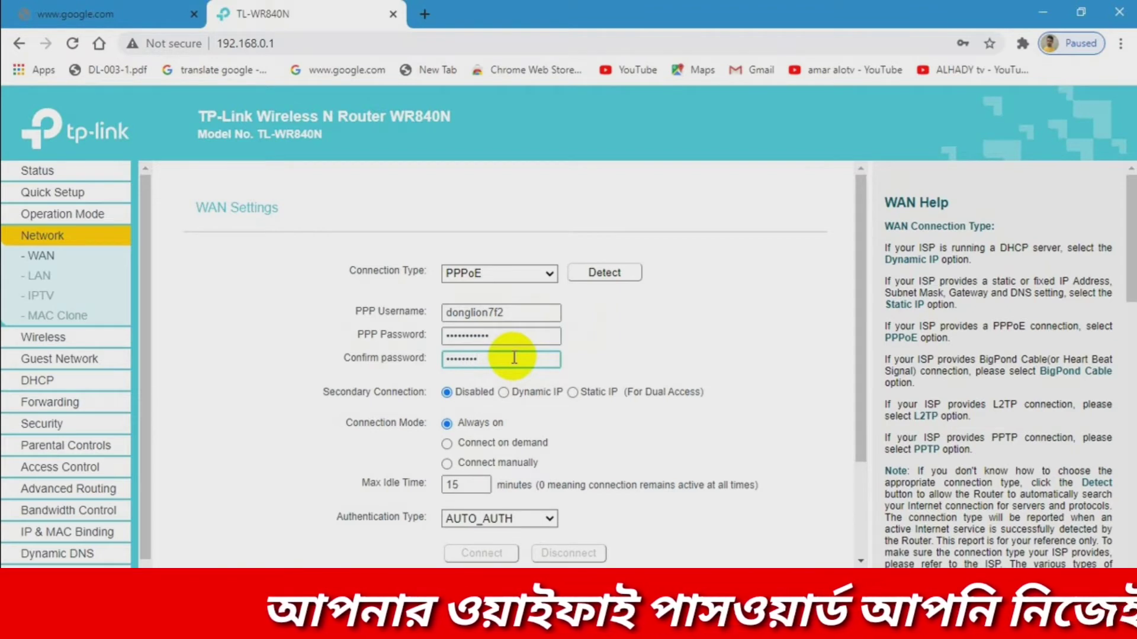
text(•••)
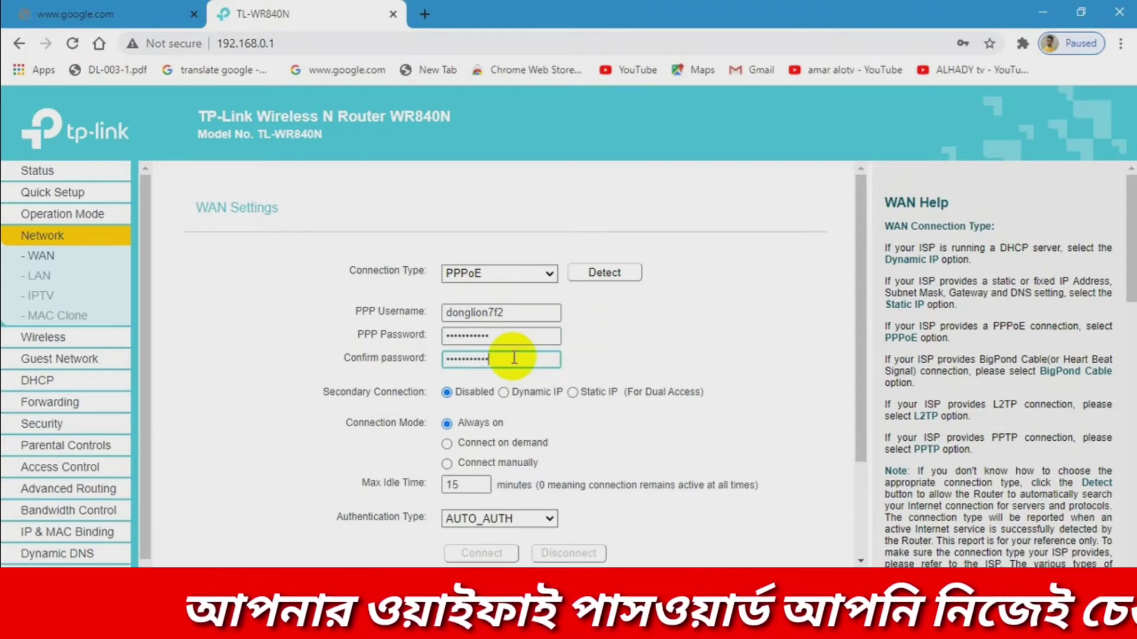
scroll(589, 452, down, 2)
- Re-enter the PPP username and password, then save the WAN settings
click(499, 178)
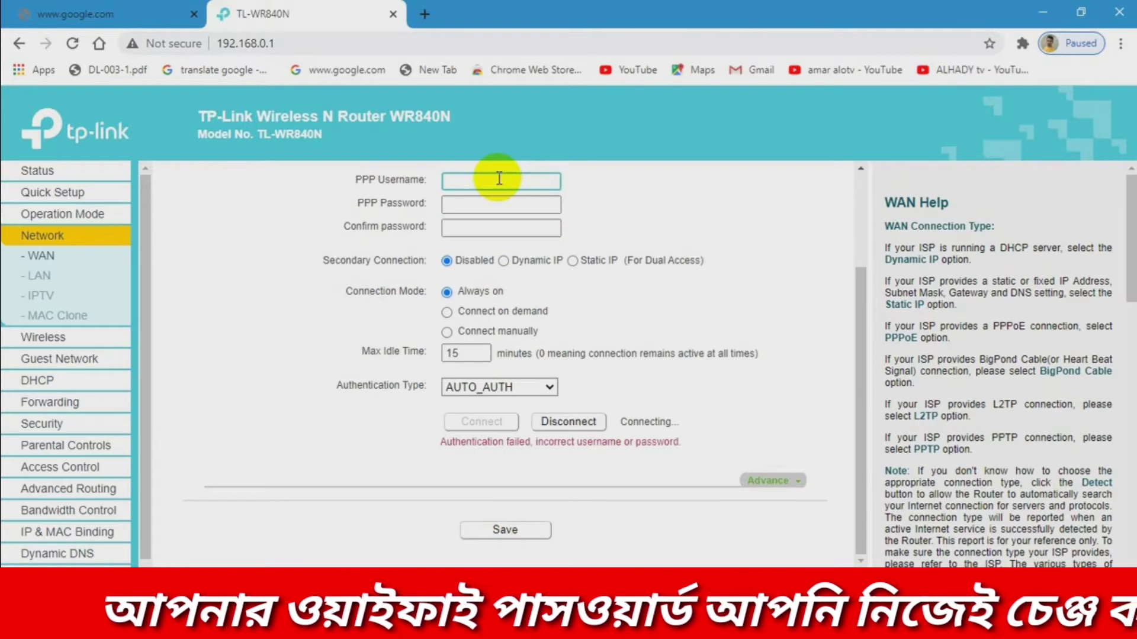
text(don)
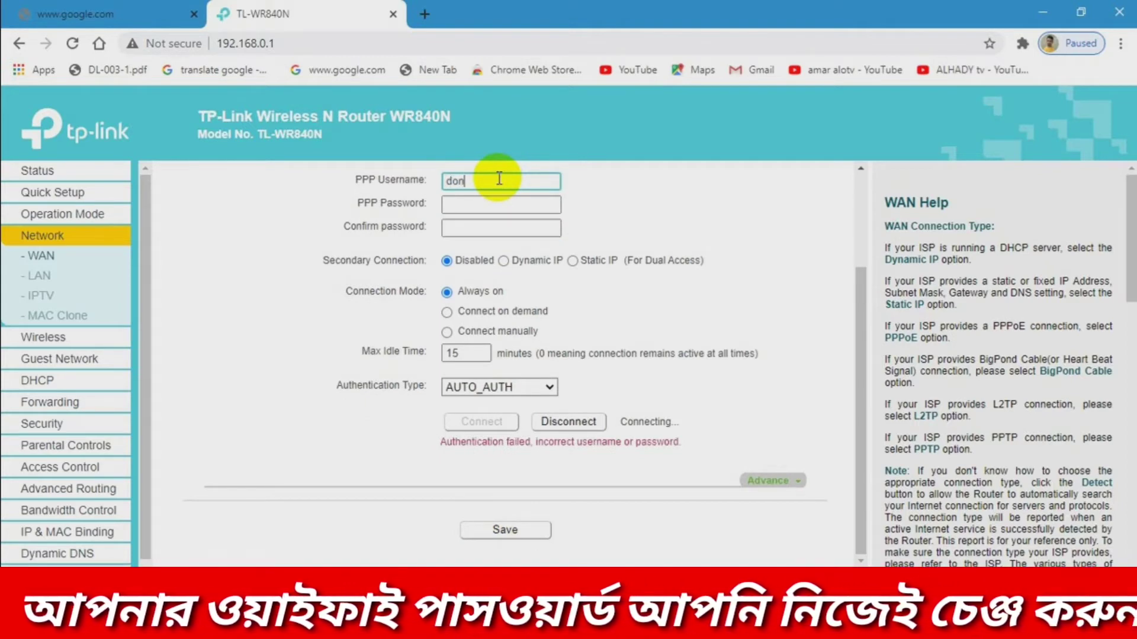
text(glion71)
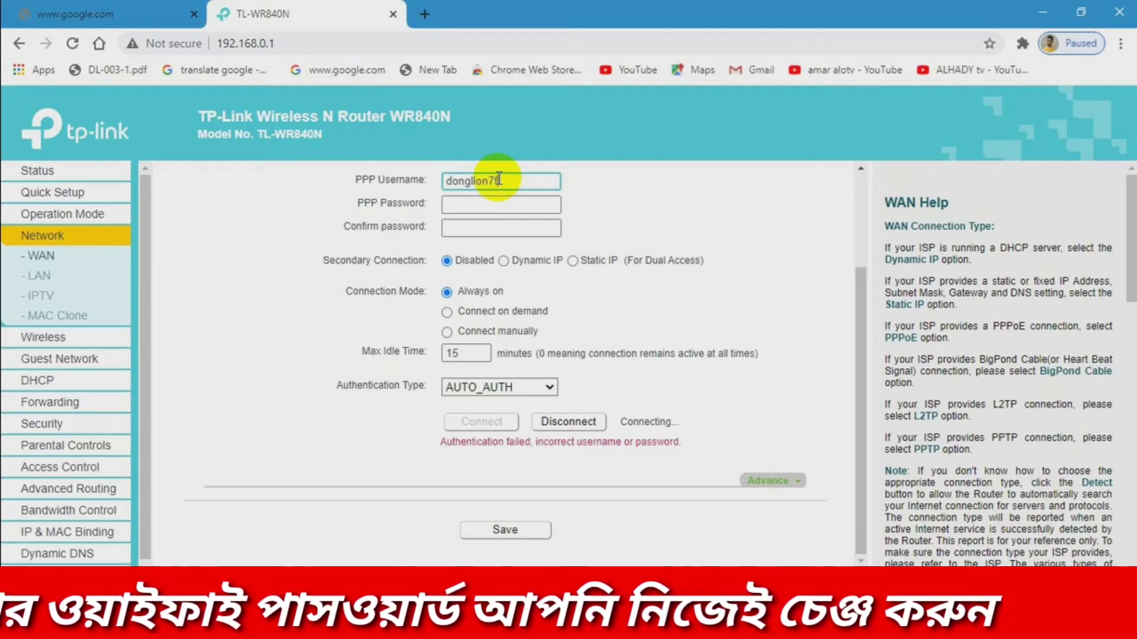
text(t)
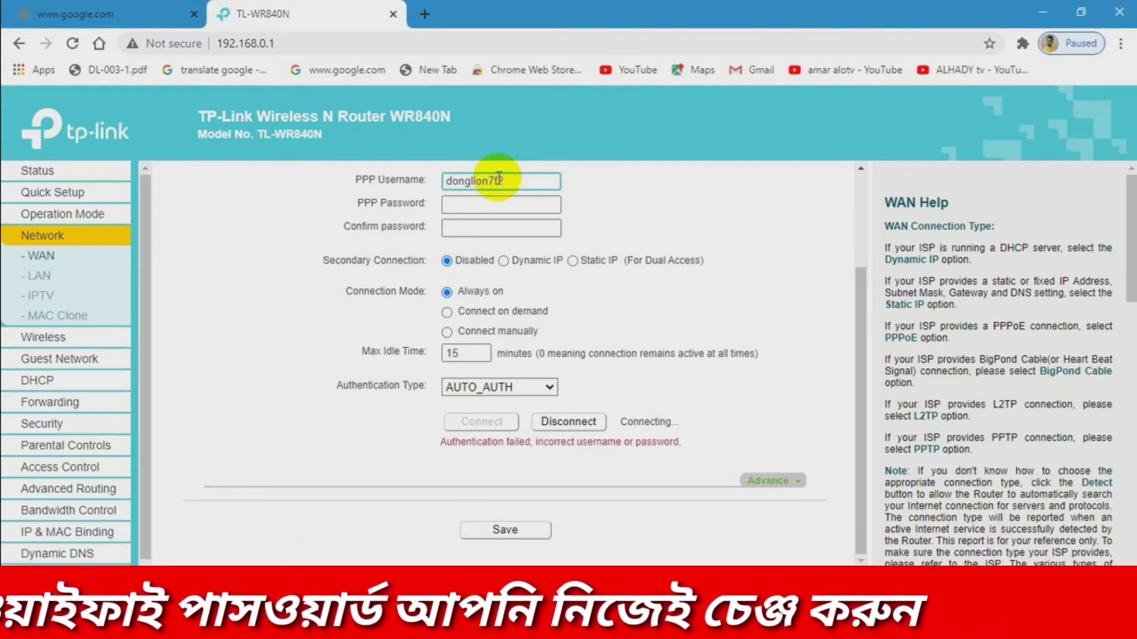
text(2)
click(505, 205)
text(***)
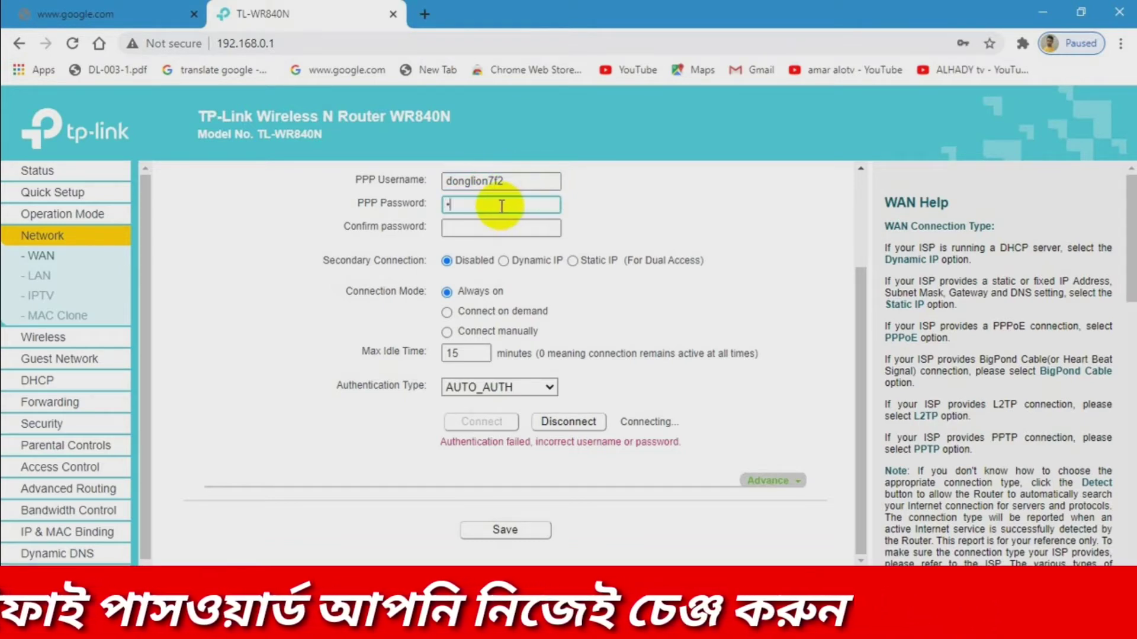
text(****)
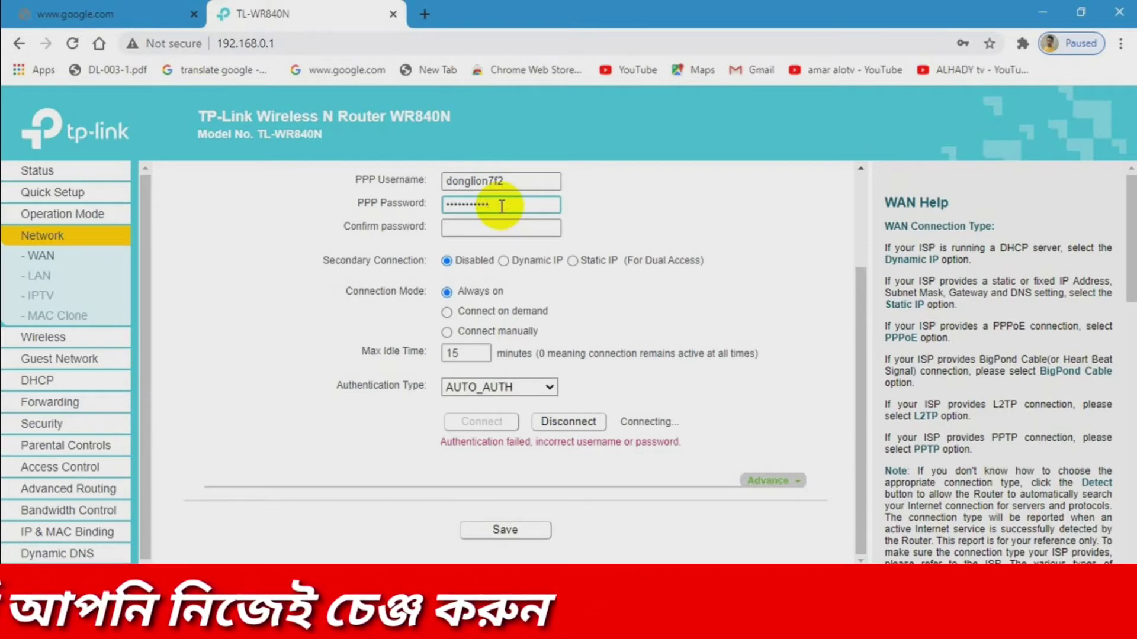
click(482, 227)
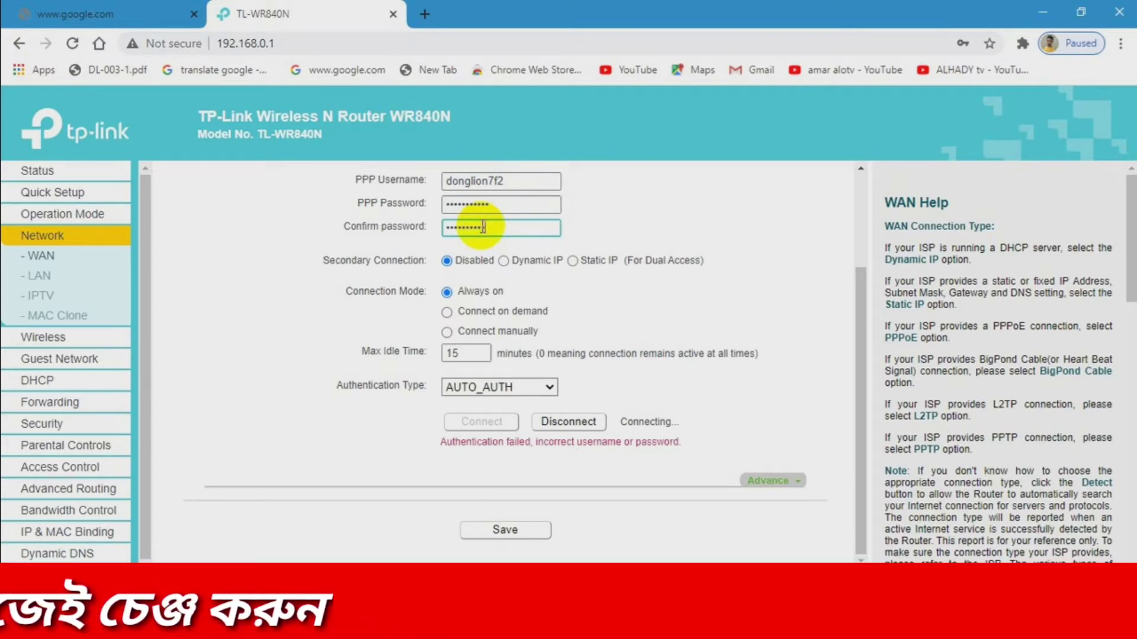
click(498, 531)
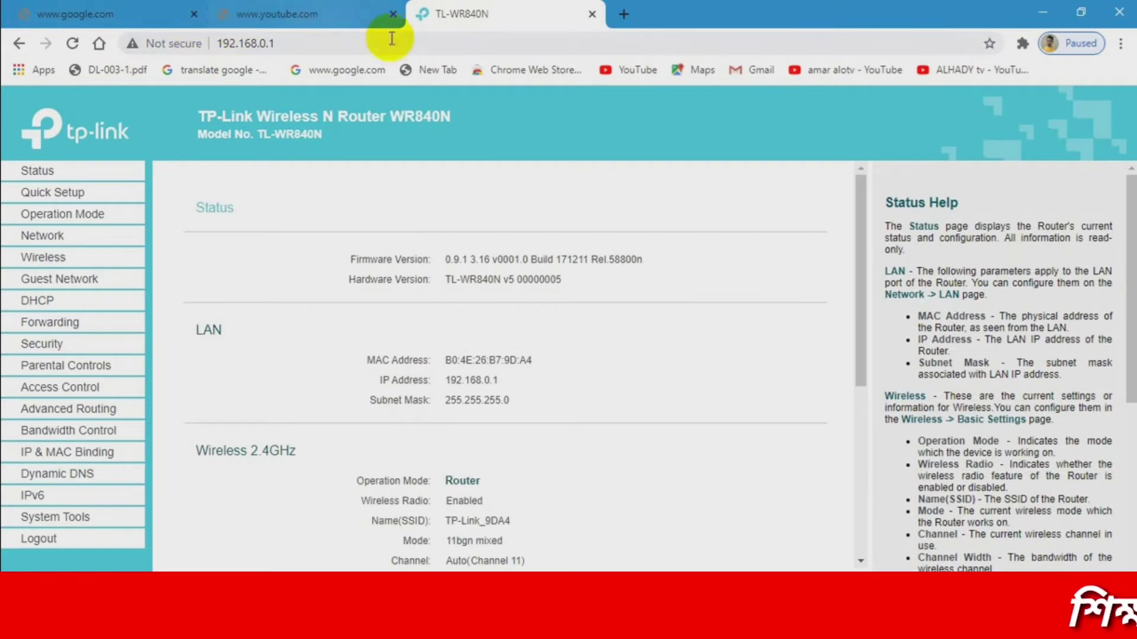
- Close the YouTube and google.com tabs and go to the WAN settings page
click(395, 17)
click(194, 14)
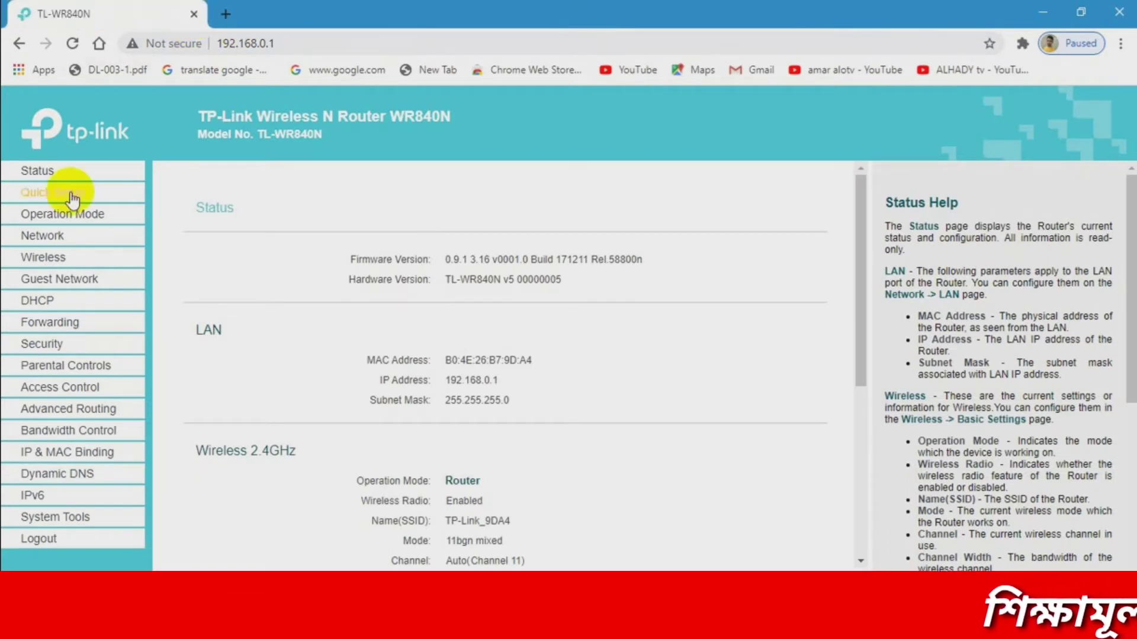
click(45, 236)
- Clear the old PPP Username, PPP Password and Confirm password values
double_click(501, 312)
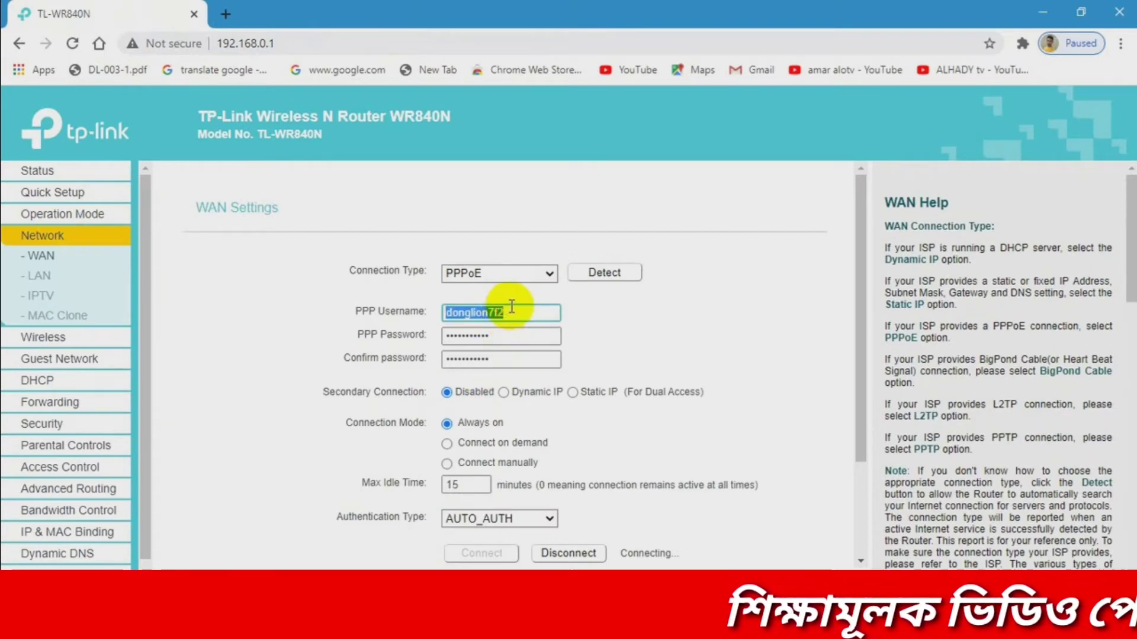
key(BackSpace)
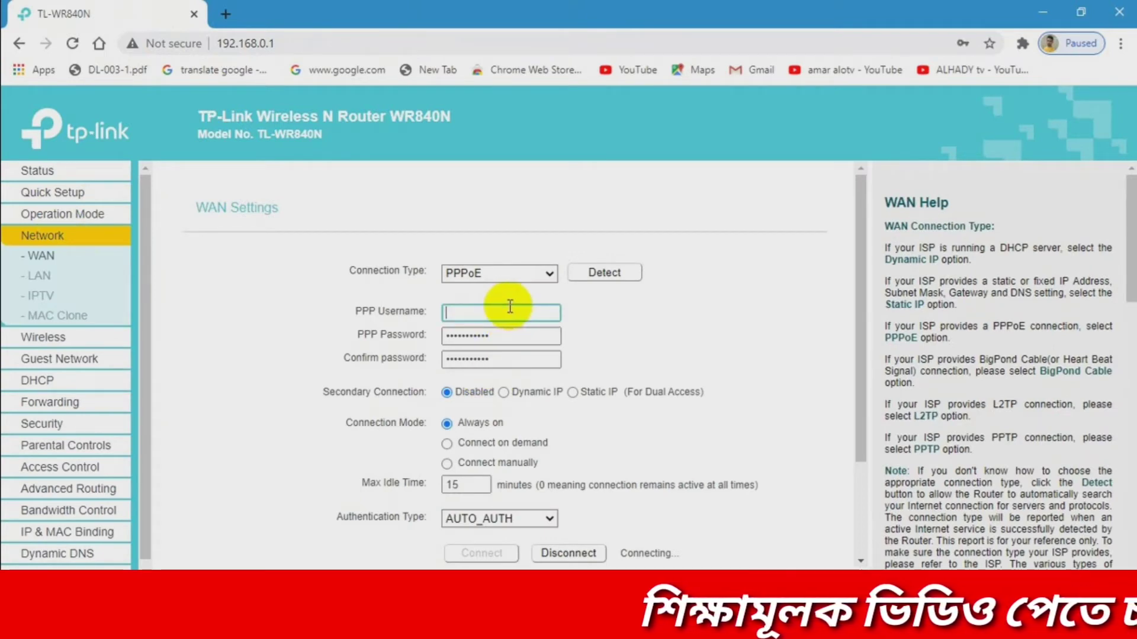
click(518, 331)
double_click(516, 332)
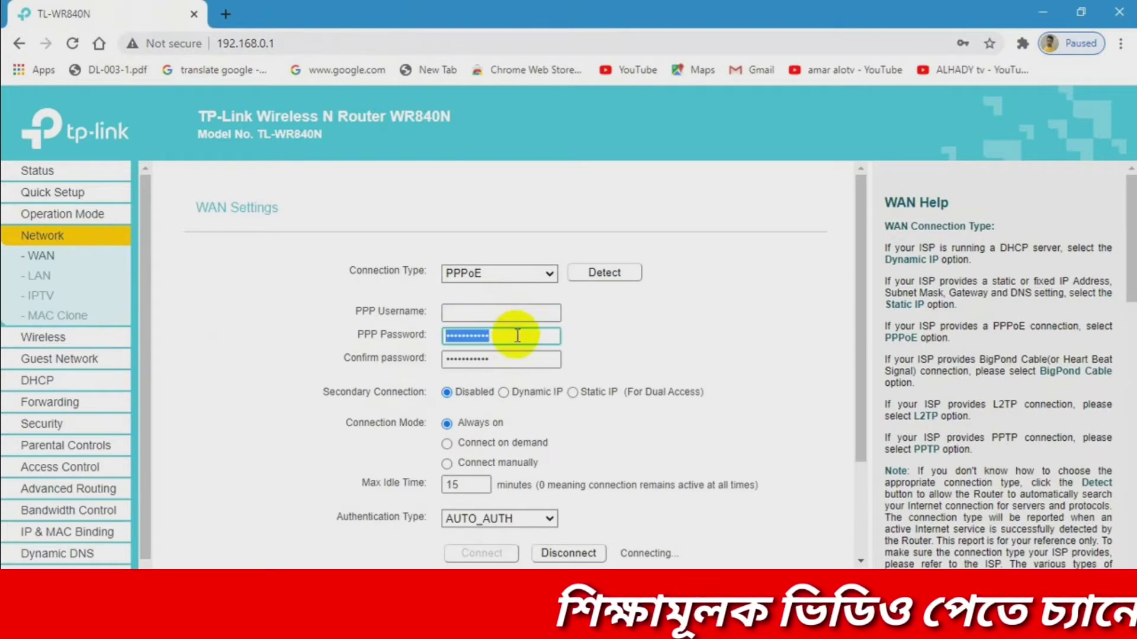
key(BackSpace)
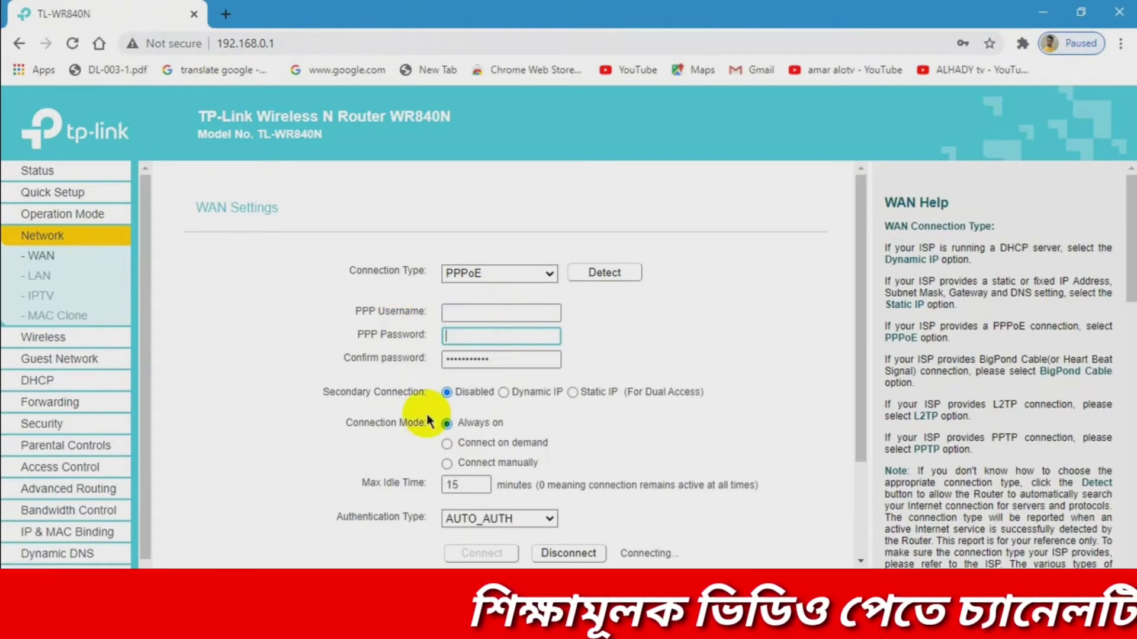
double_click(540, 358)
key(BackSpace)
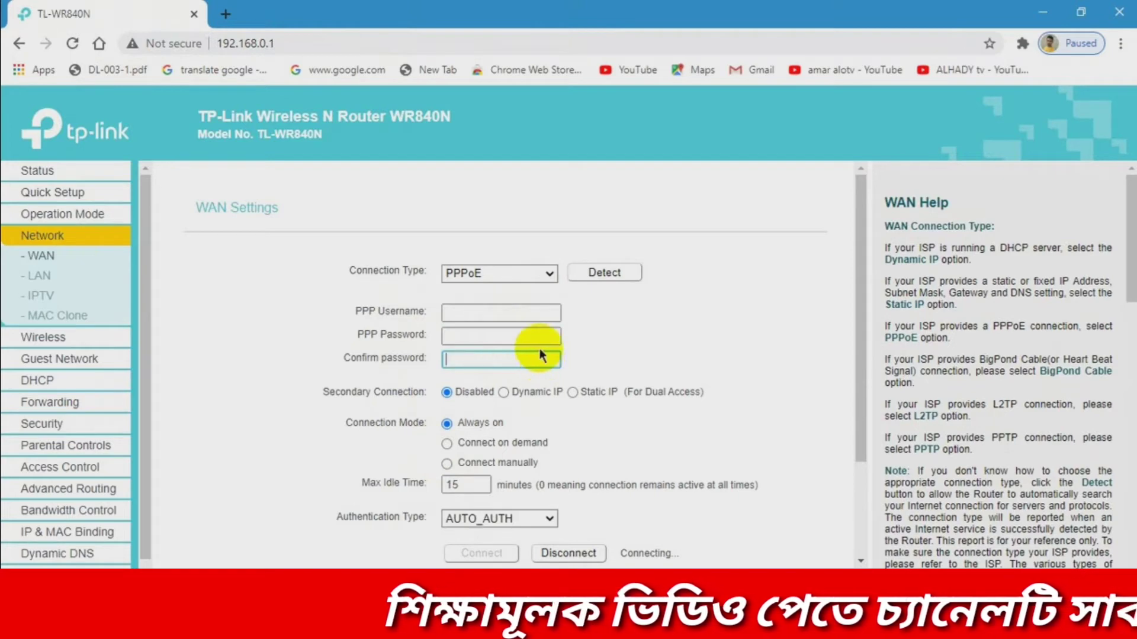
click(504, 313)
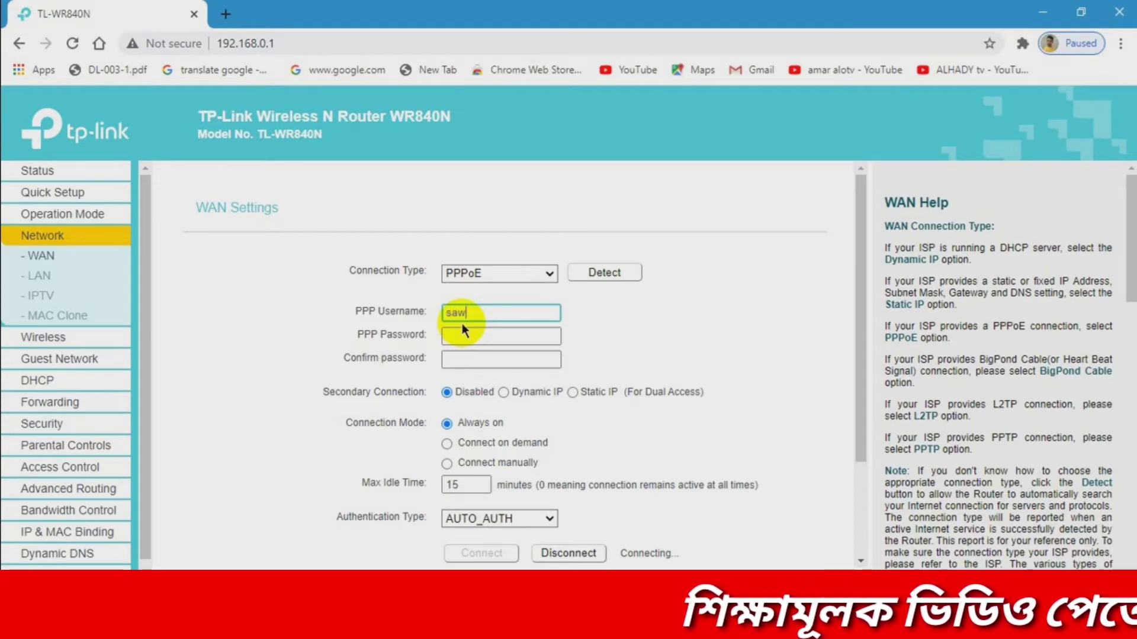
- Finish the new PPP username, enter the matching password in both fields, and save
text(ing2)
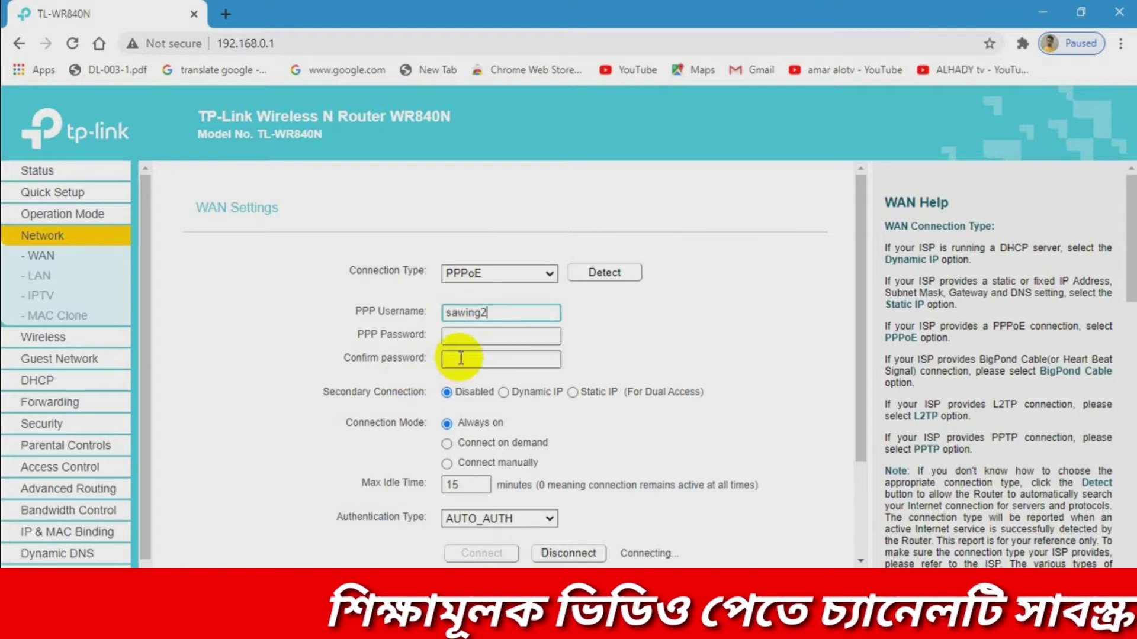
click(466, 332)
text(••)
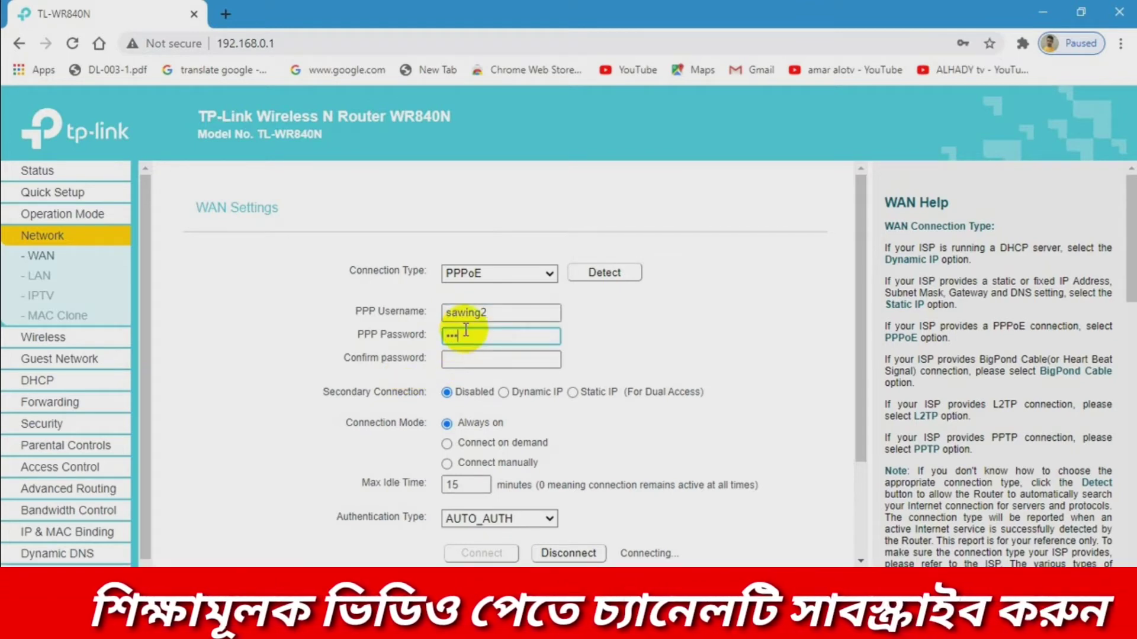
text(•••)
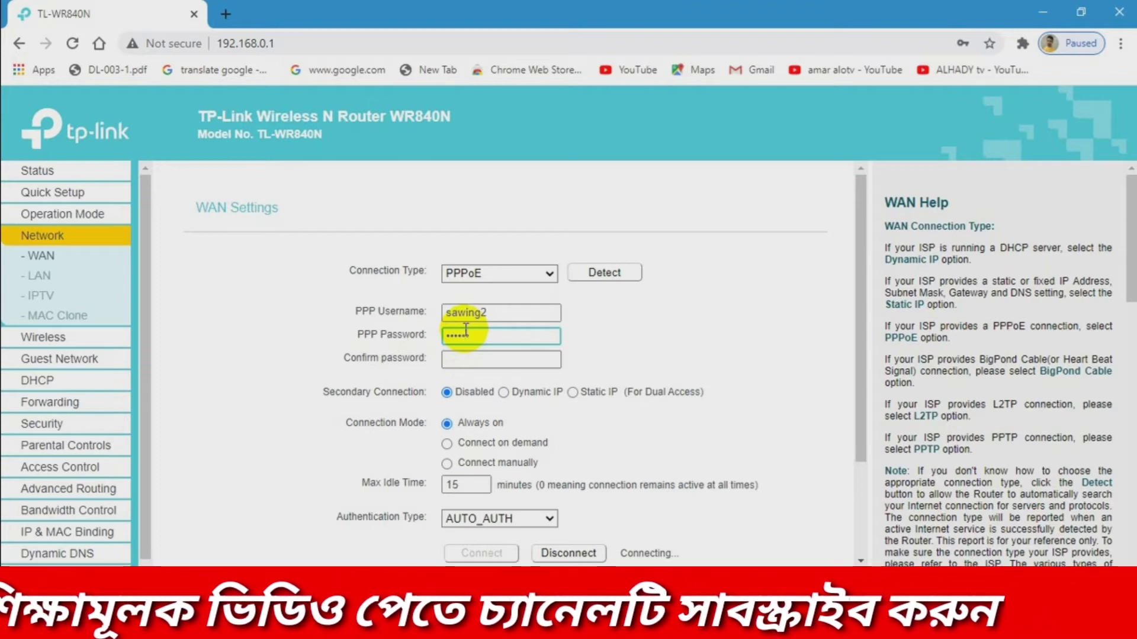
text(••)
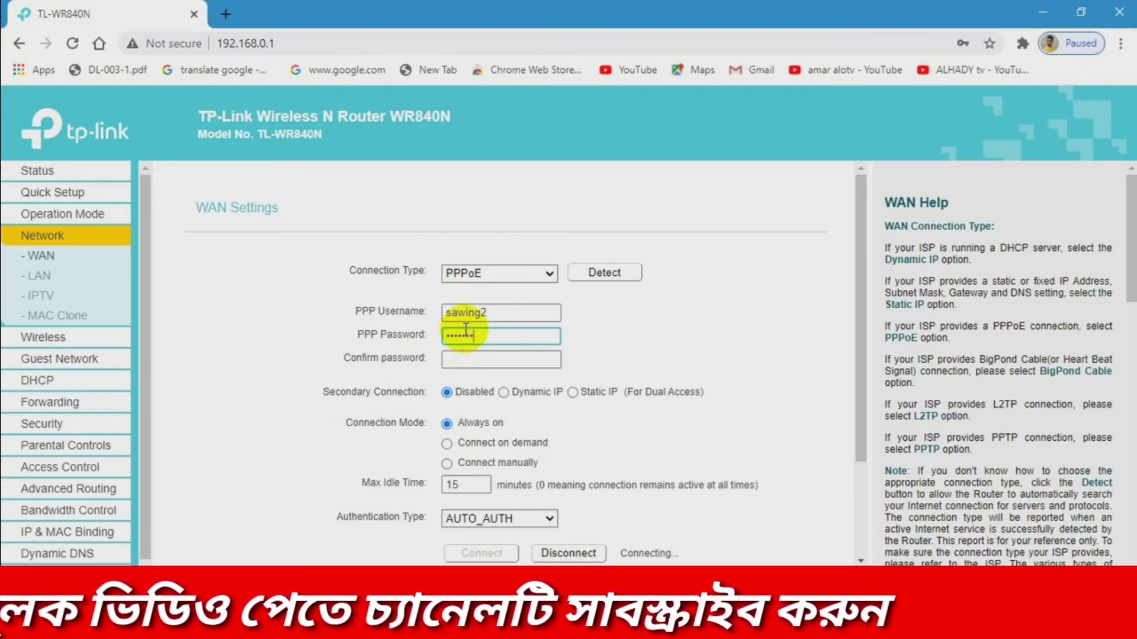
click(478, 359)
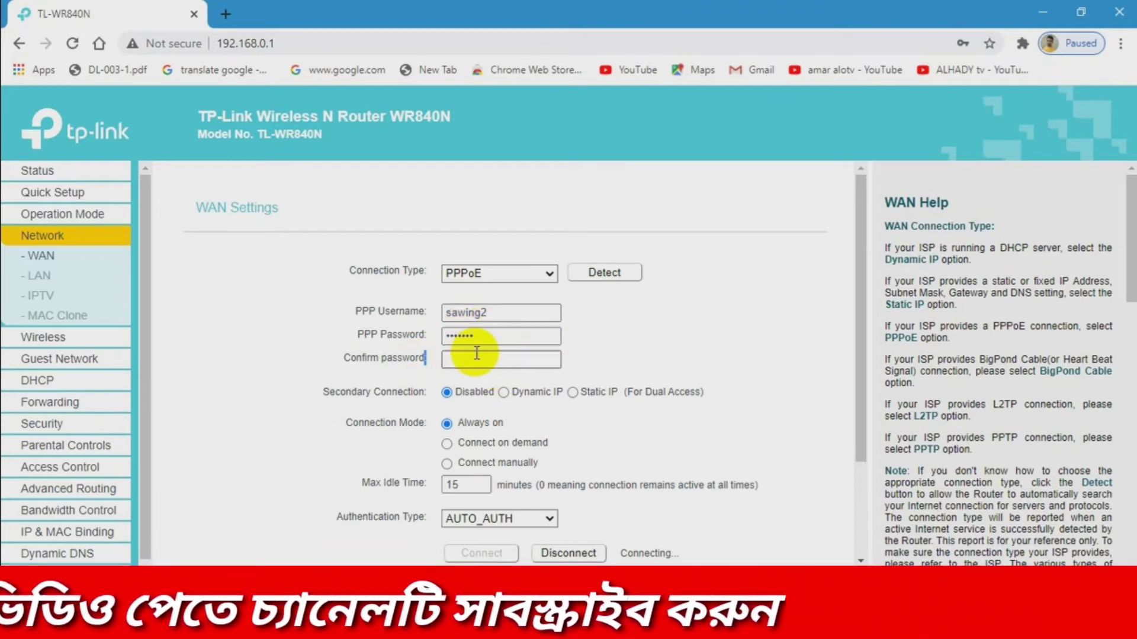
text(••••)
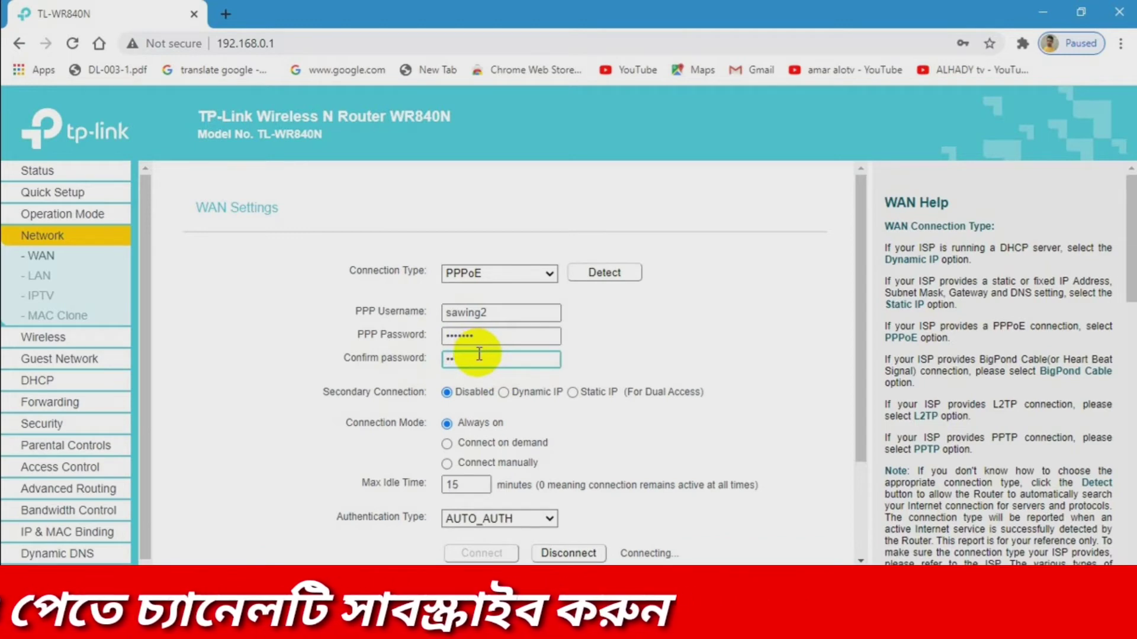
text(•••)
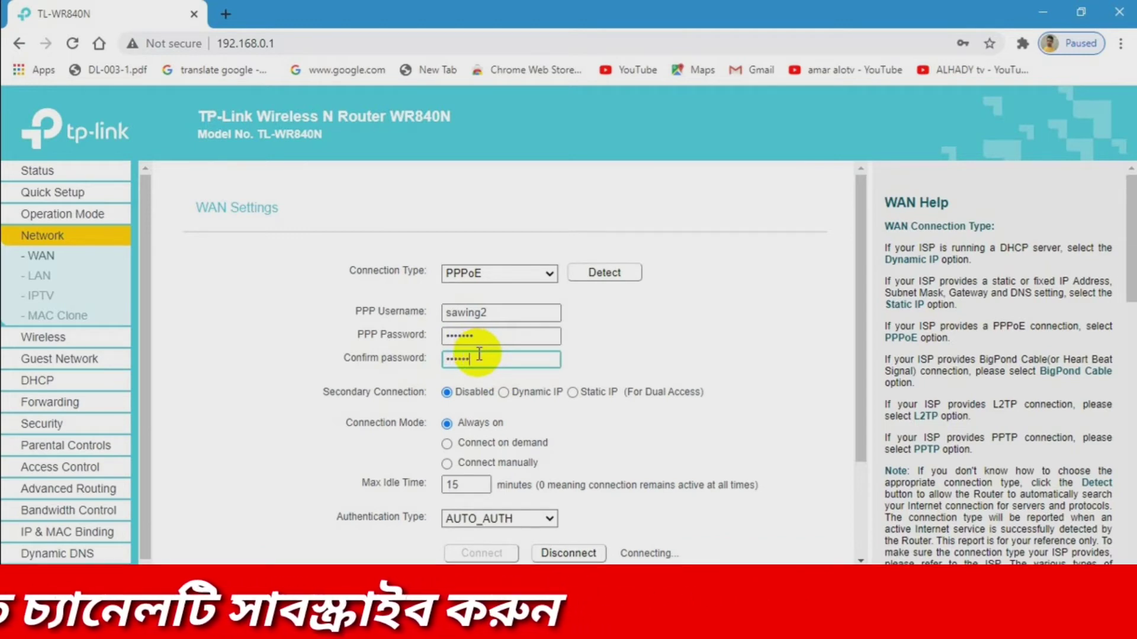
scroll(483, 358, down, 1)
scroll(483, 358, down, 2)
click(497, 529)
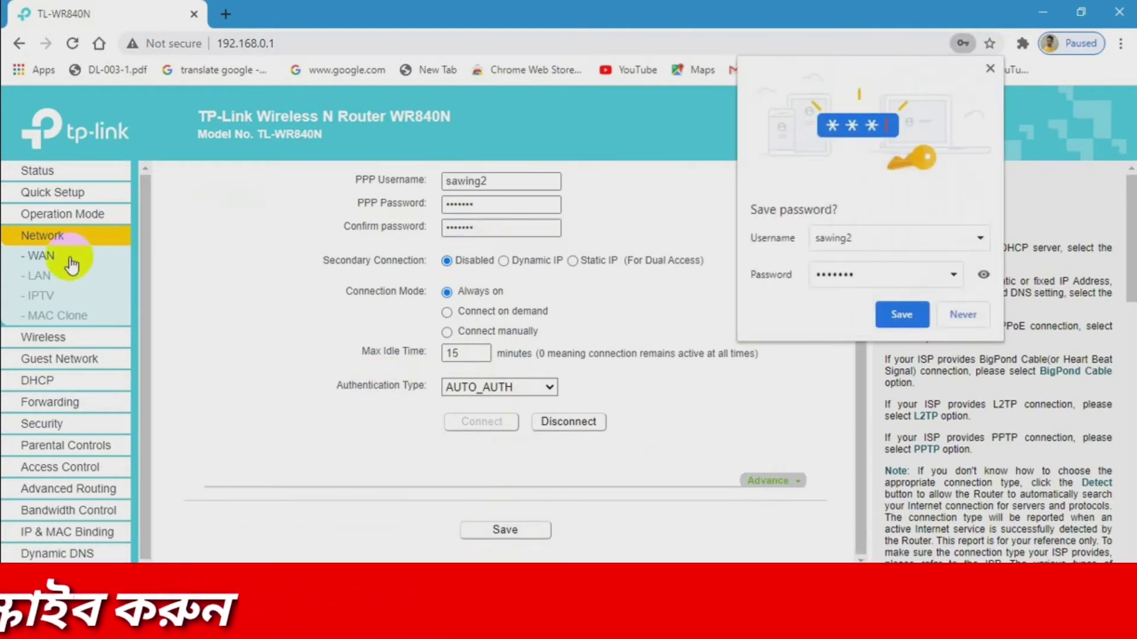
- Browse the Security pages and toggle blocking WAN ping packets under Advanced Security
click(989, 69)
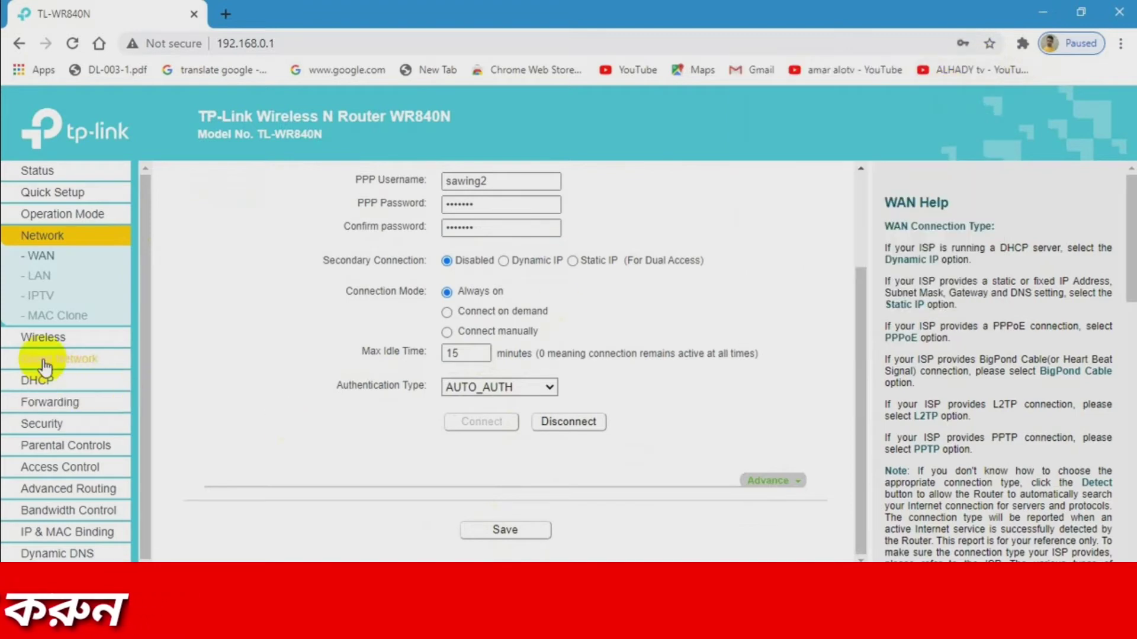
click(41, 339)
scroll(48, 363, down, 1)
click(47, 386)
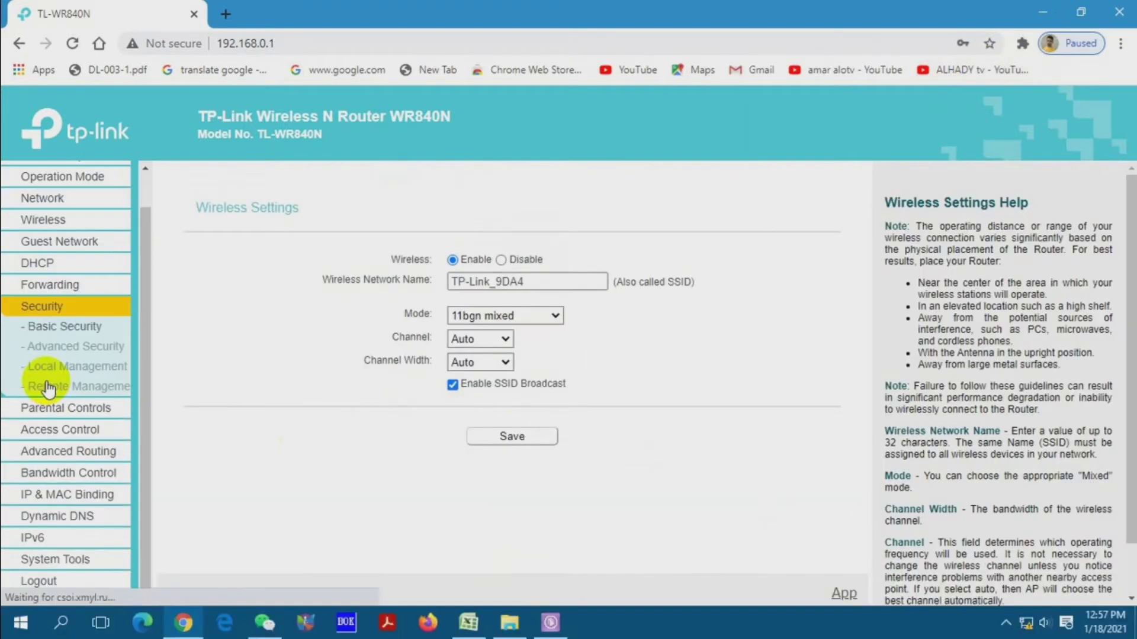
click(53, 366)
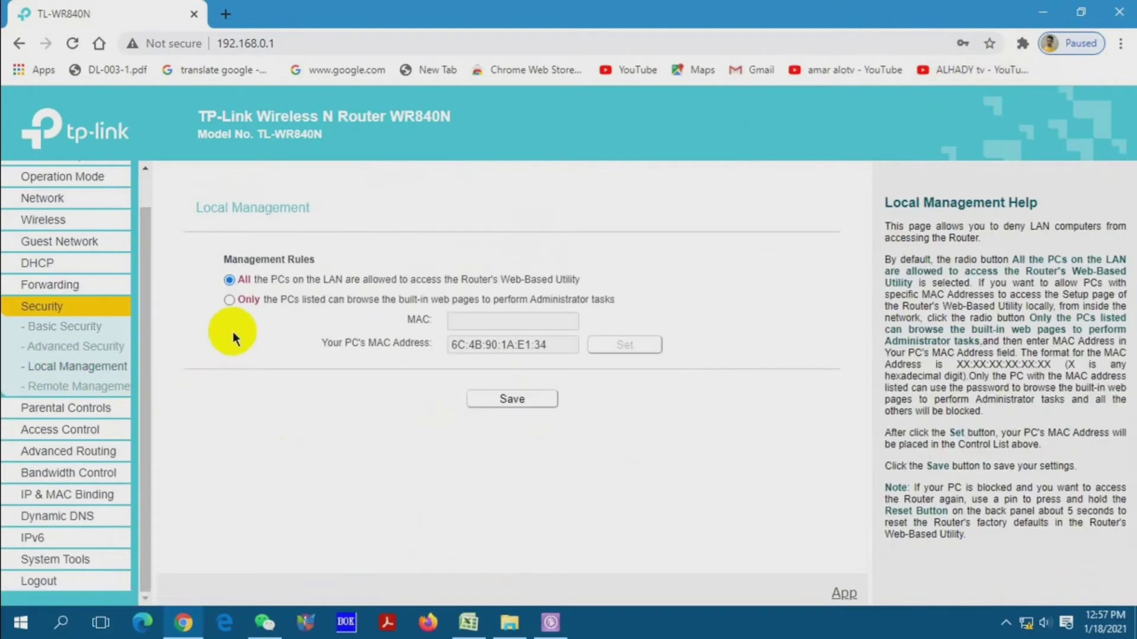
click(66, 348)
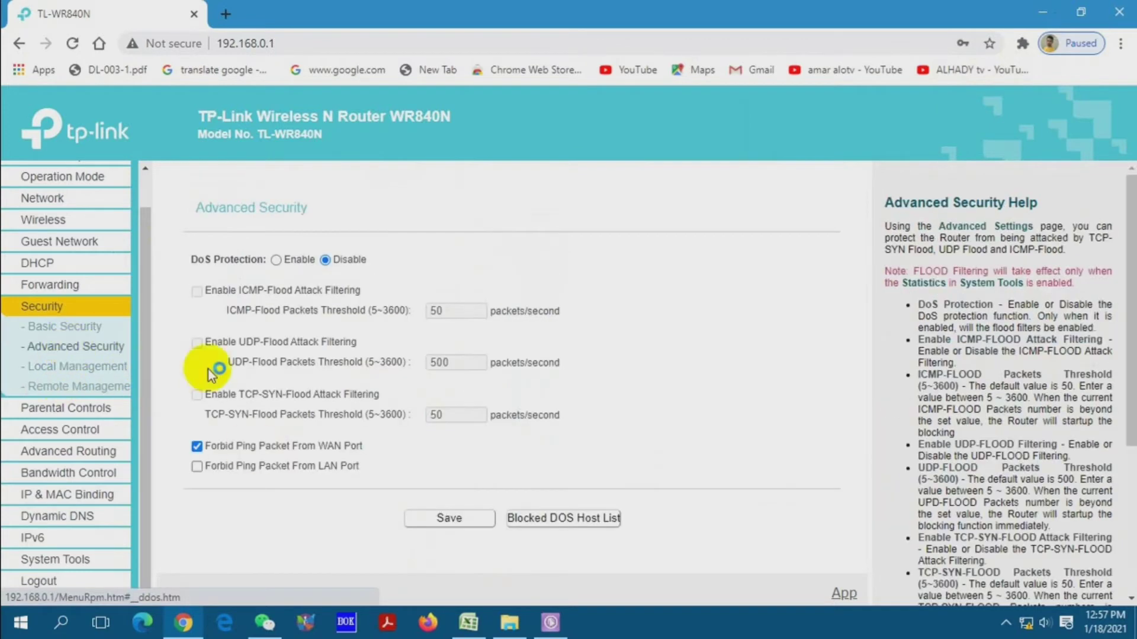
click(197, 446)
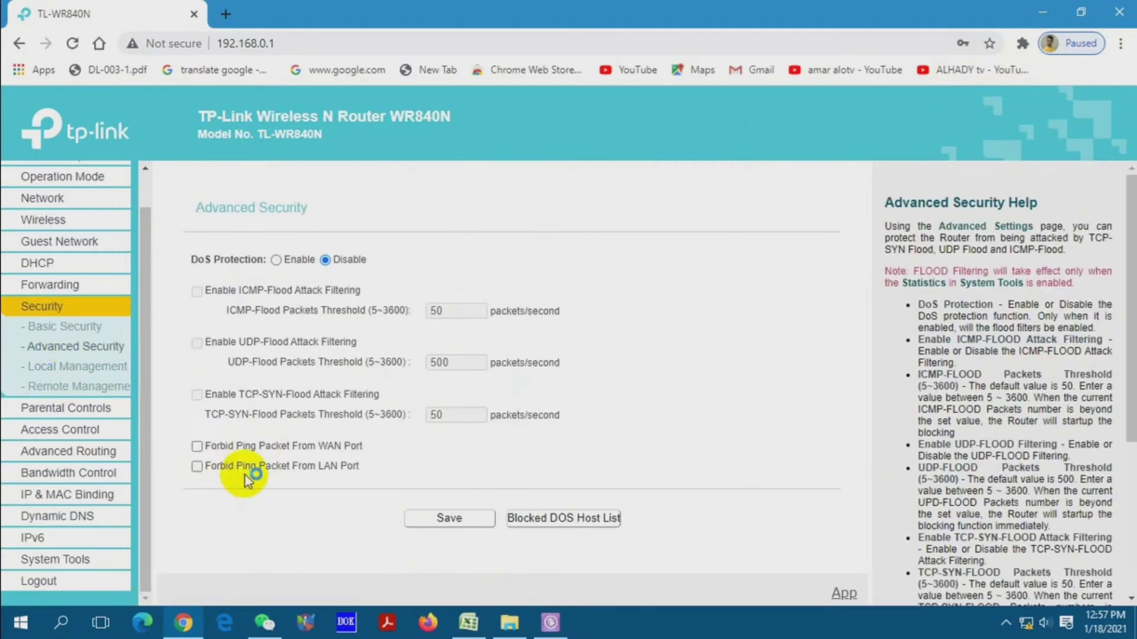
click(419, 520)
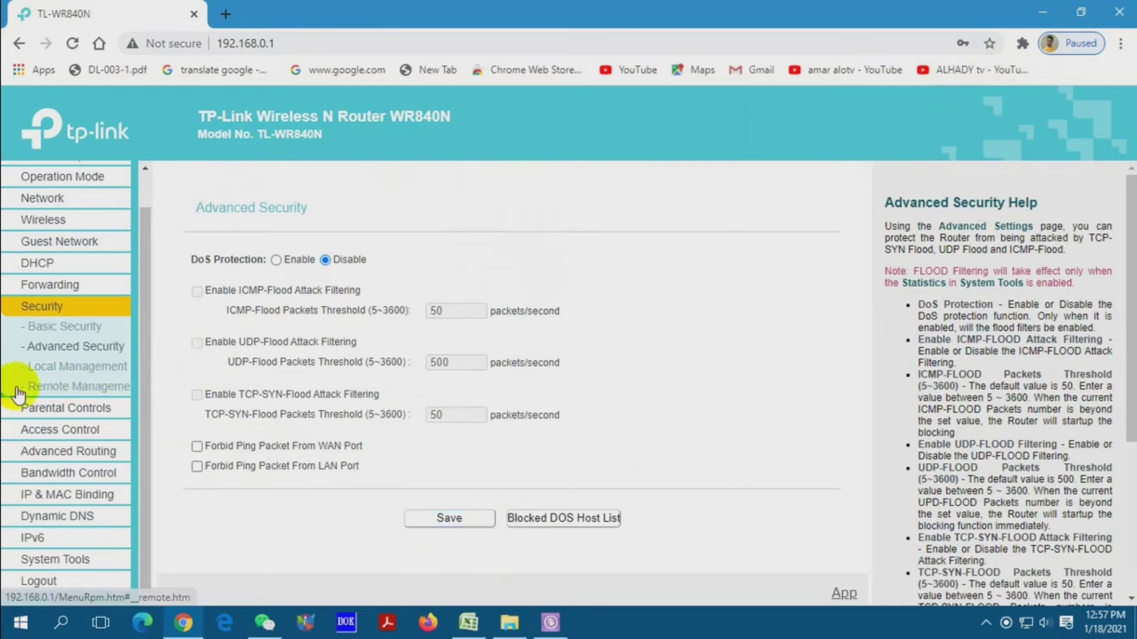
- Set Remote Management port 8080 and IP address 255.255.255.255, then save
click(30, 384)
click(471, 265)
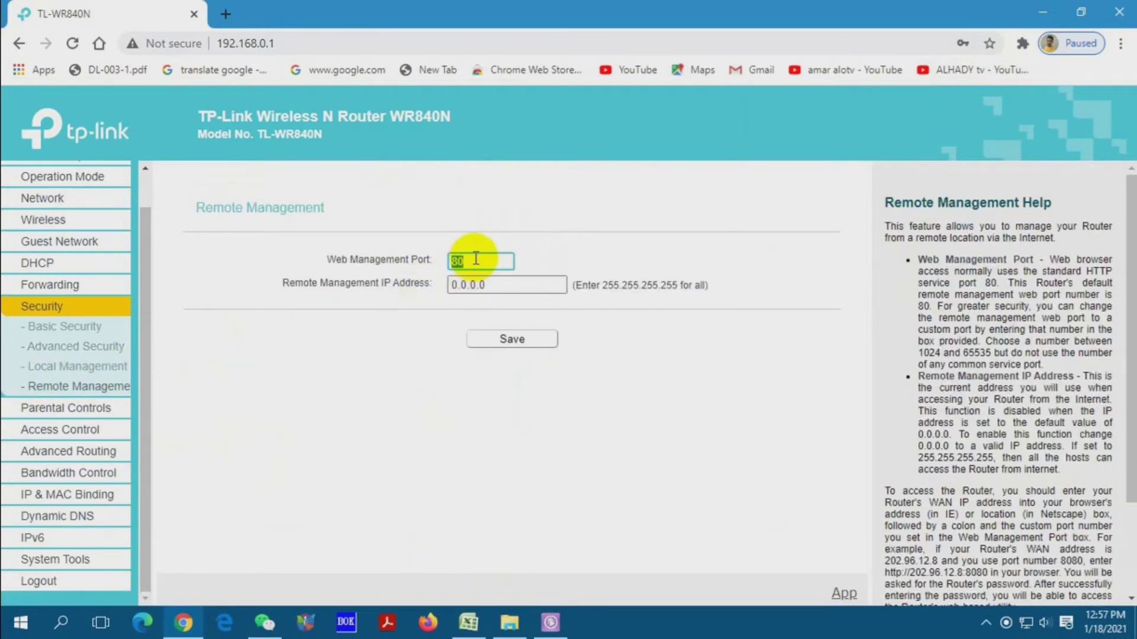
text(80)
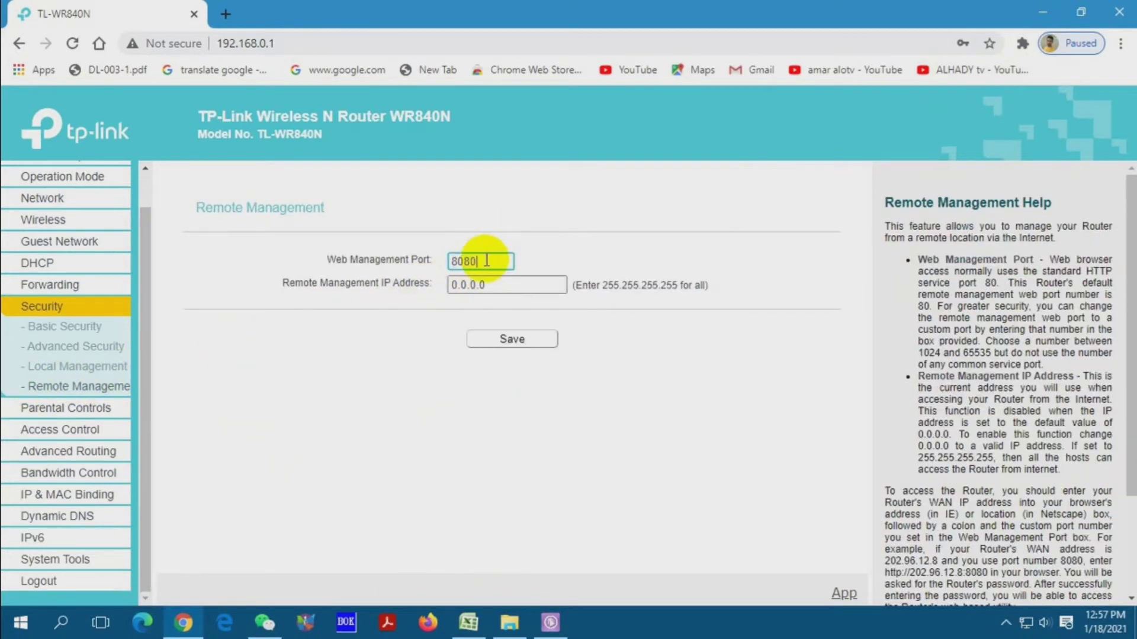
double_click(546, 286)
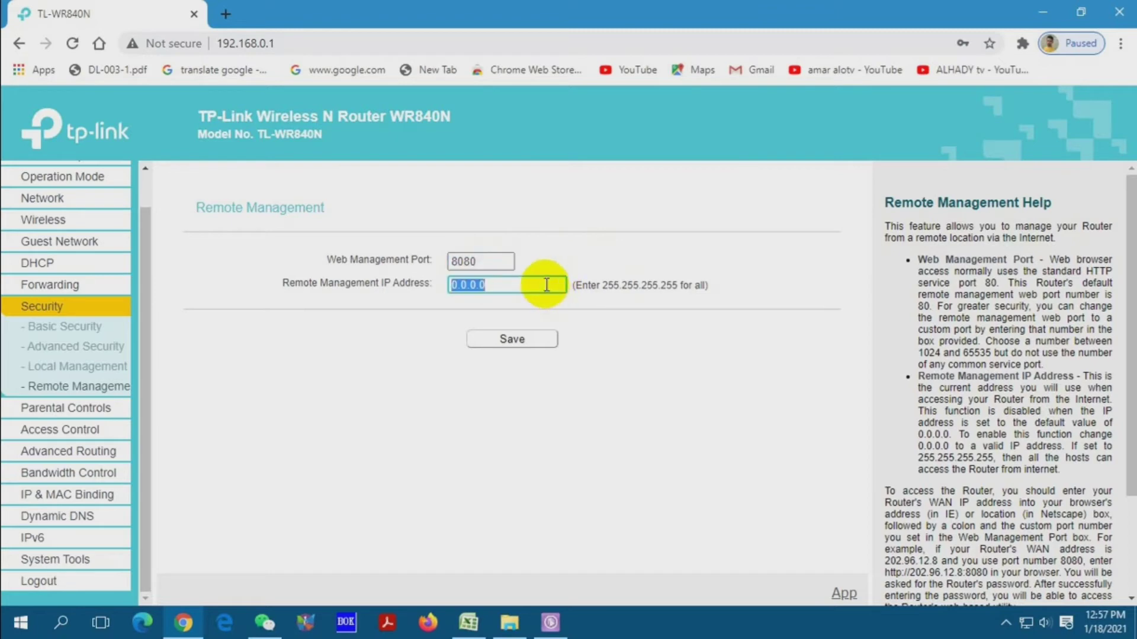
key(BackSpace)
text(255.255.255.255)
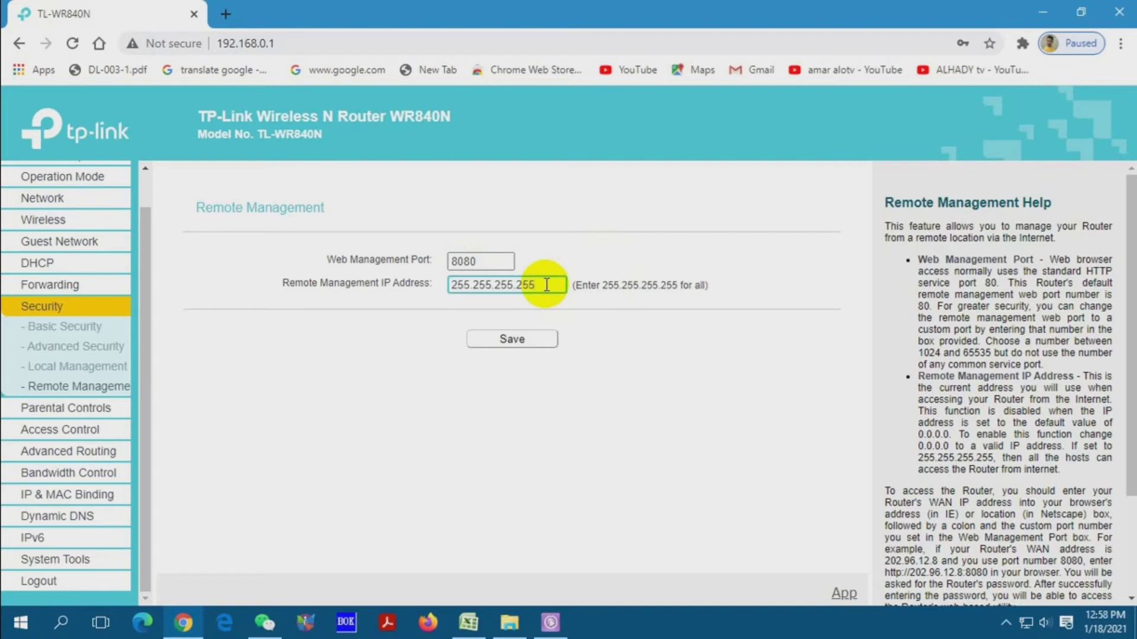
click(498, 340)
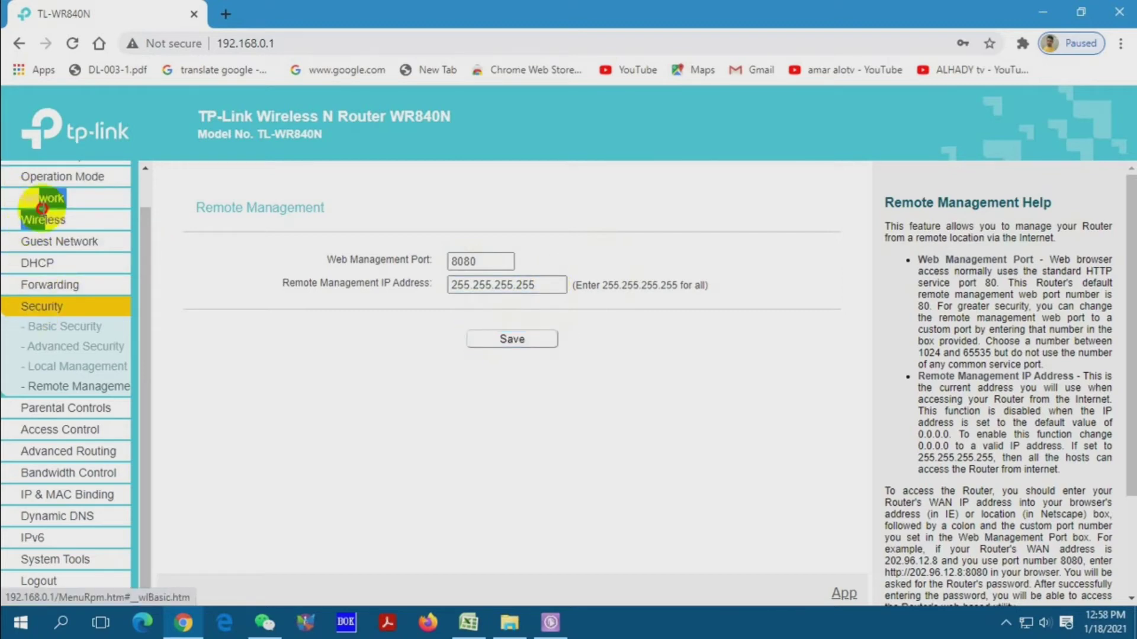
click(46, 223)
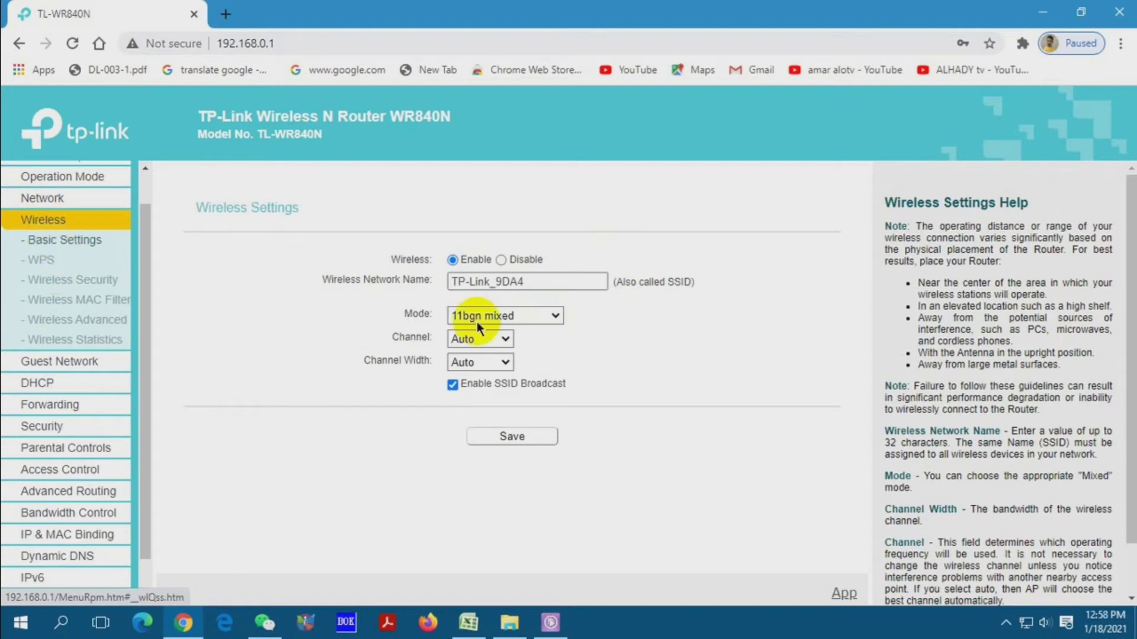
- Replace the network name TP-Link_9DA4 with SAMPLE 2, fixing a typo, and save
click(542, 282)
key(ctrl+a)
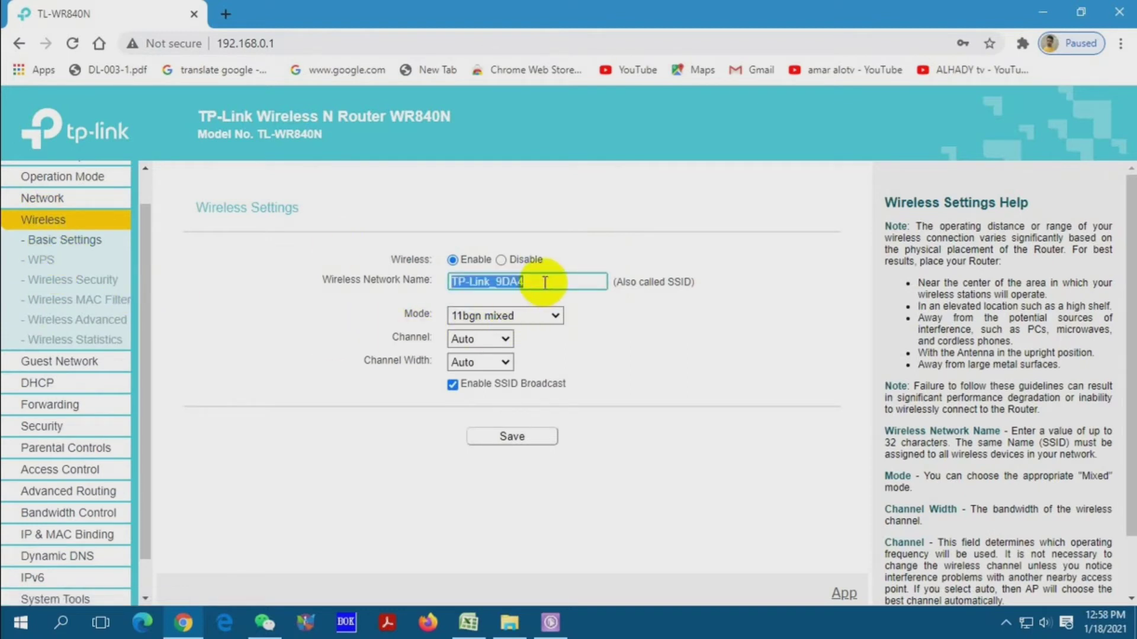
key(BackSpace)
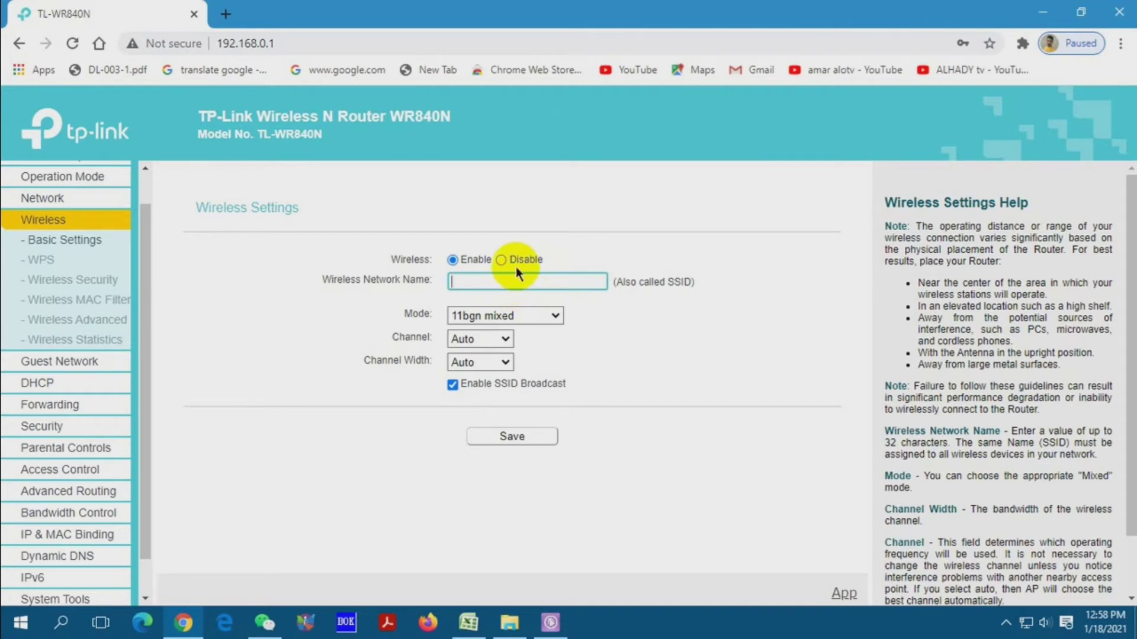
text(SAMP)
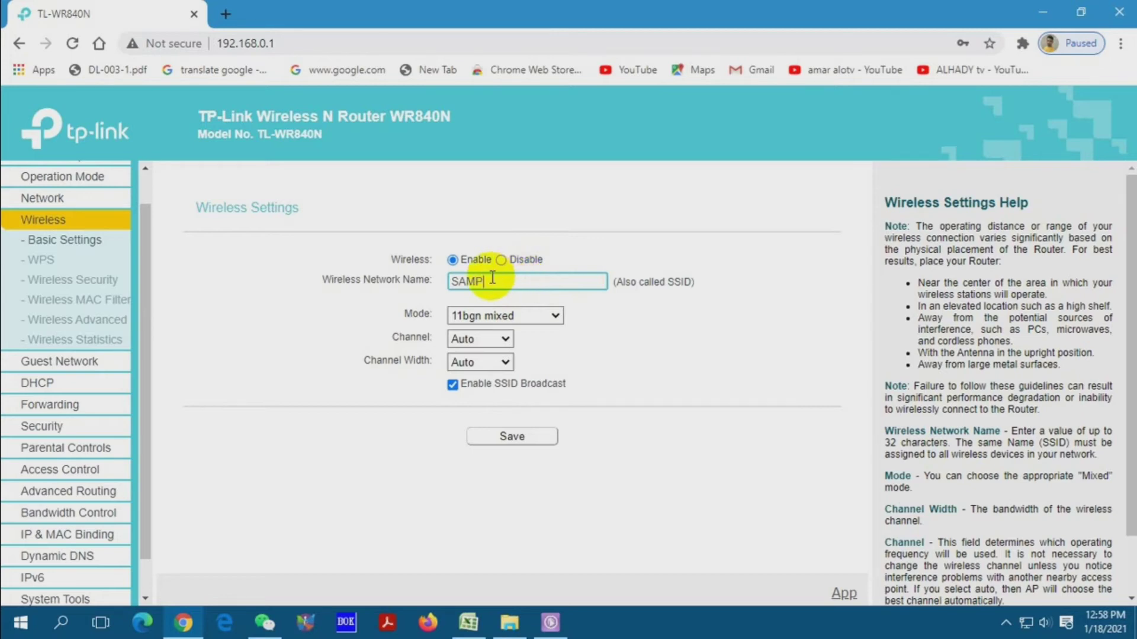
text(AE)
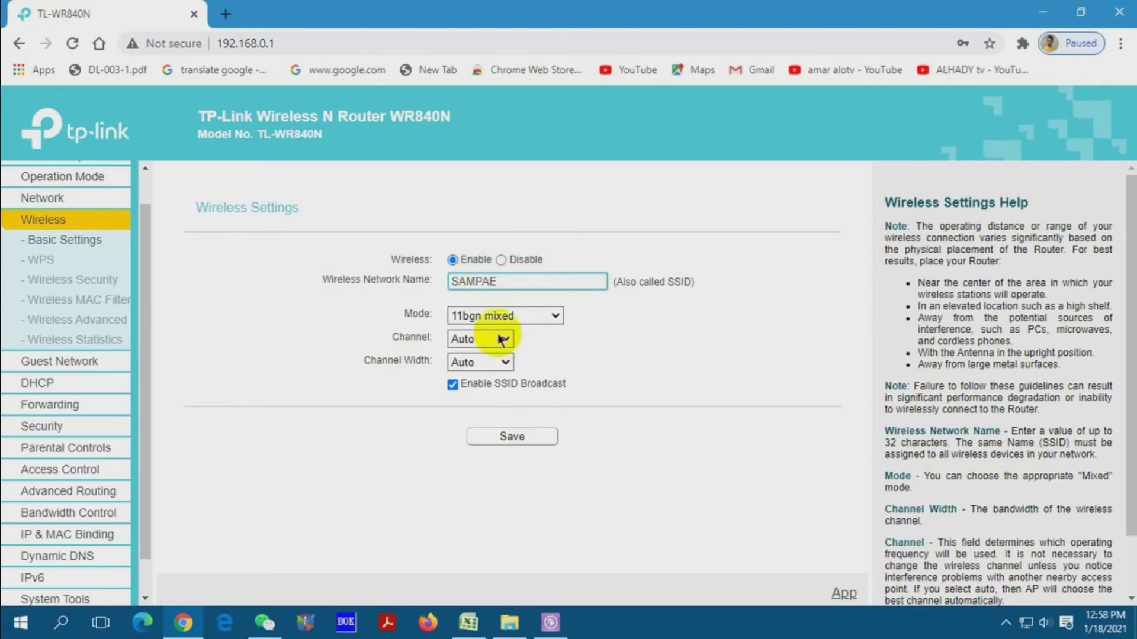
click(489, 282)
key(BackSpace)
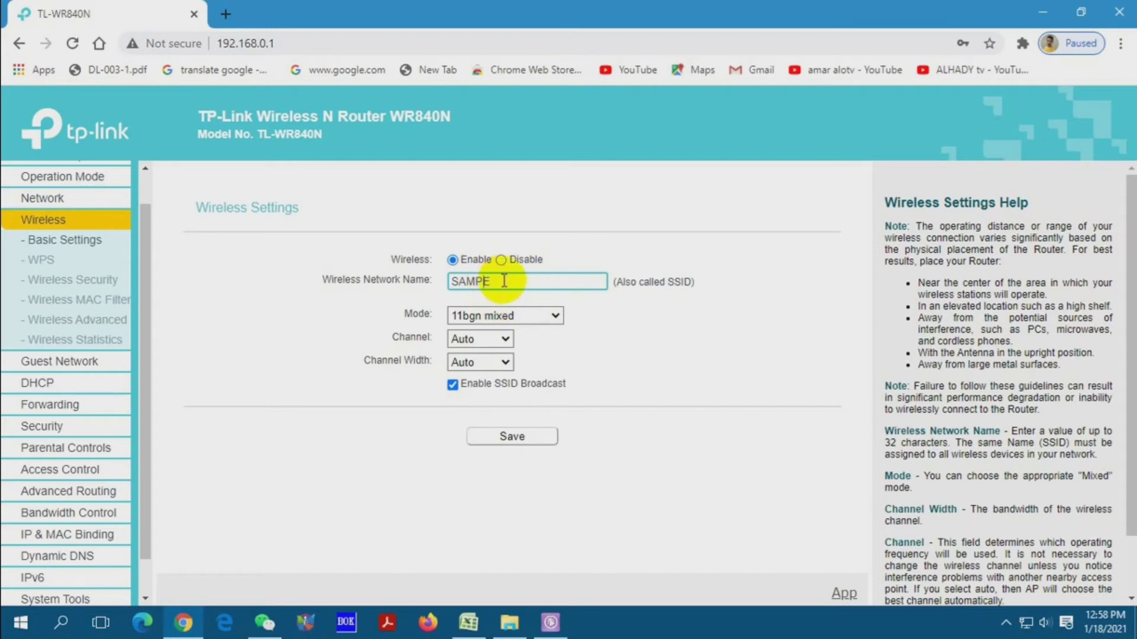
click(506, 282)
click(520, 439)
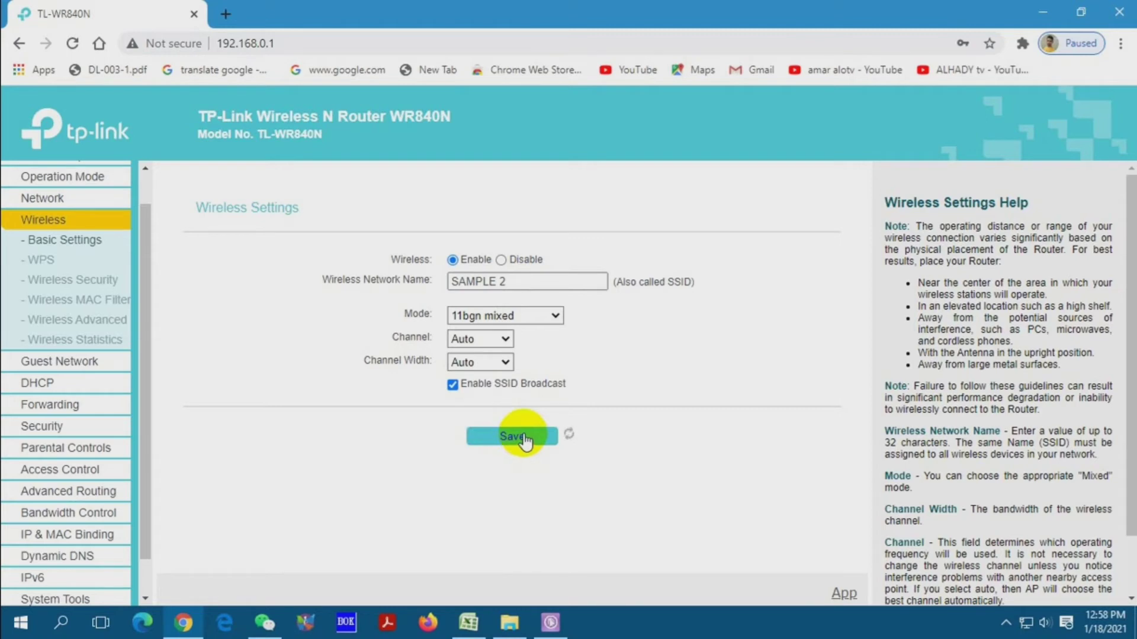
click(524, 435)
- Refresh the Windows desktop about ten times from its right-click menu
right_click(589, 255)
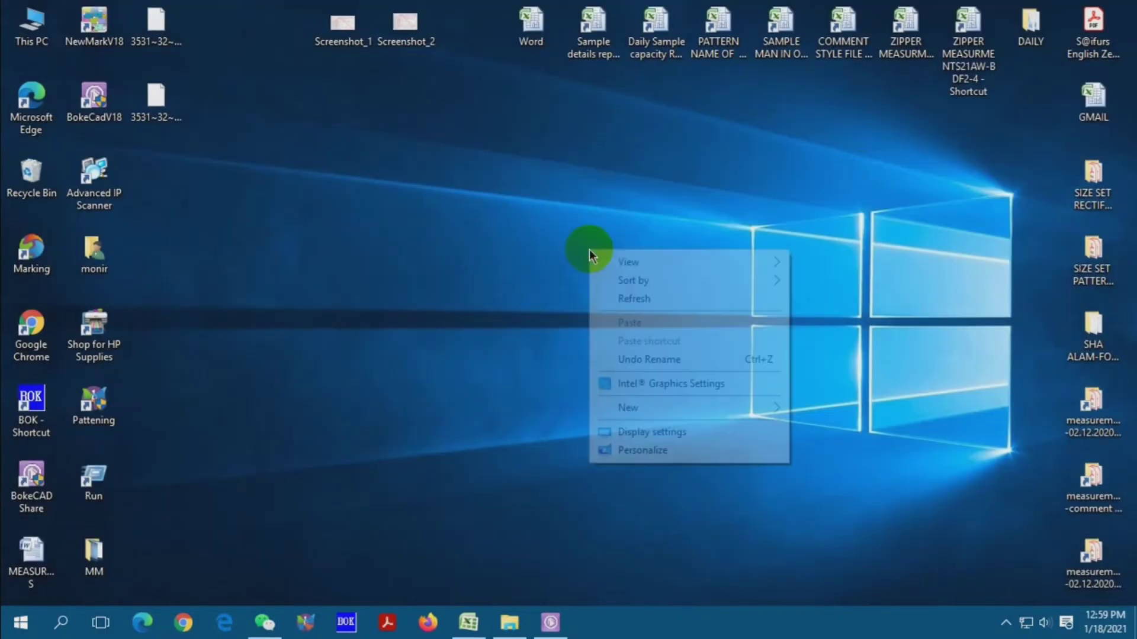
key(e)
right_click(621, 234)
key(e)
right_click(584, 178)
key(e)
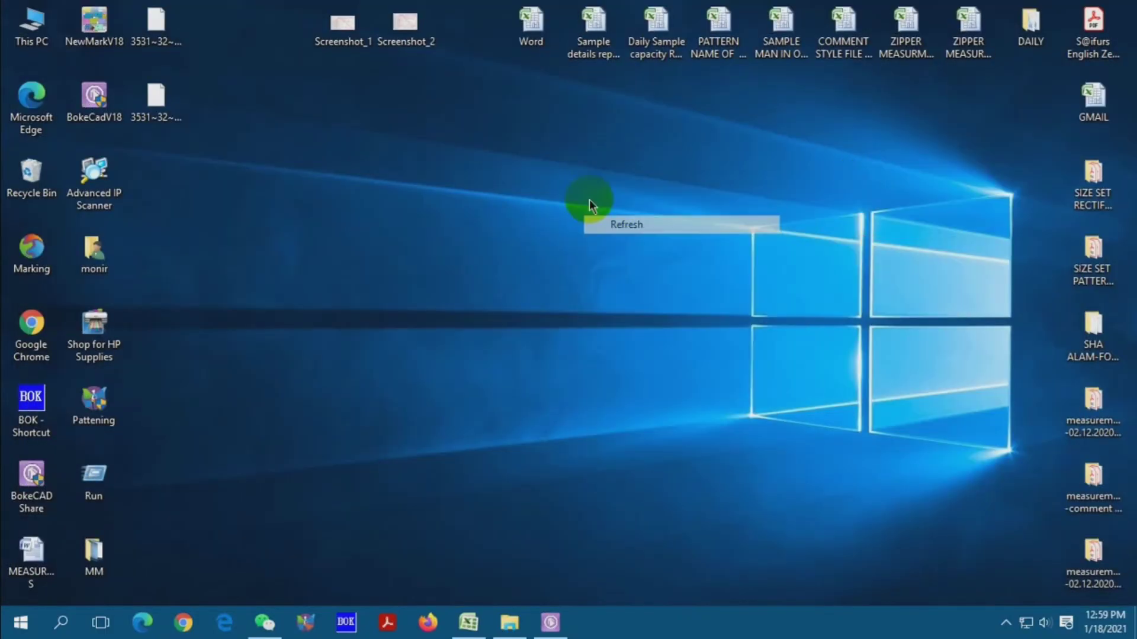
right_click(589, 202)
click(624, 248)
right_click(579, 208)
click(622, 256)
right_click(597, 226)
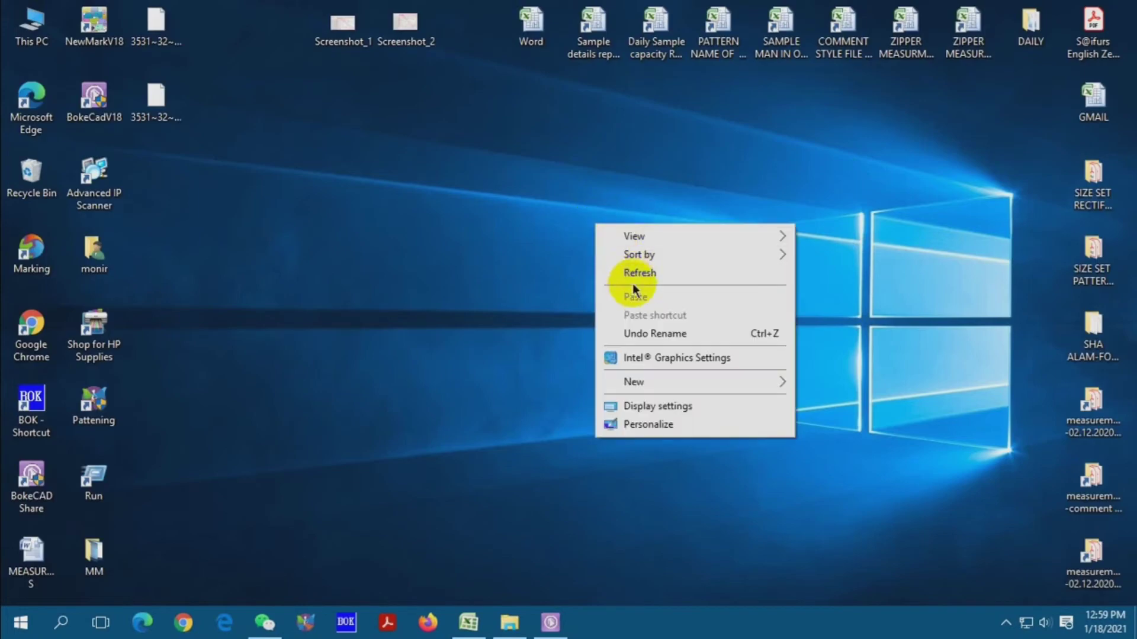
click(632, 276)
right_click(597, 247)
click(637, 296)
right_click(579, 231)
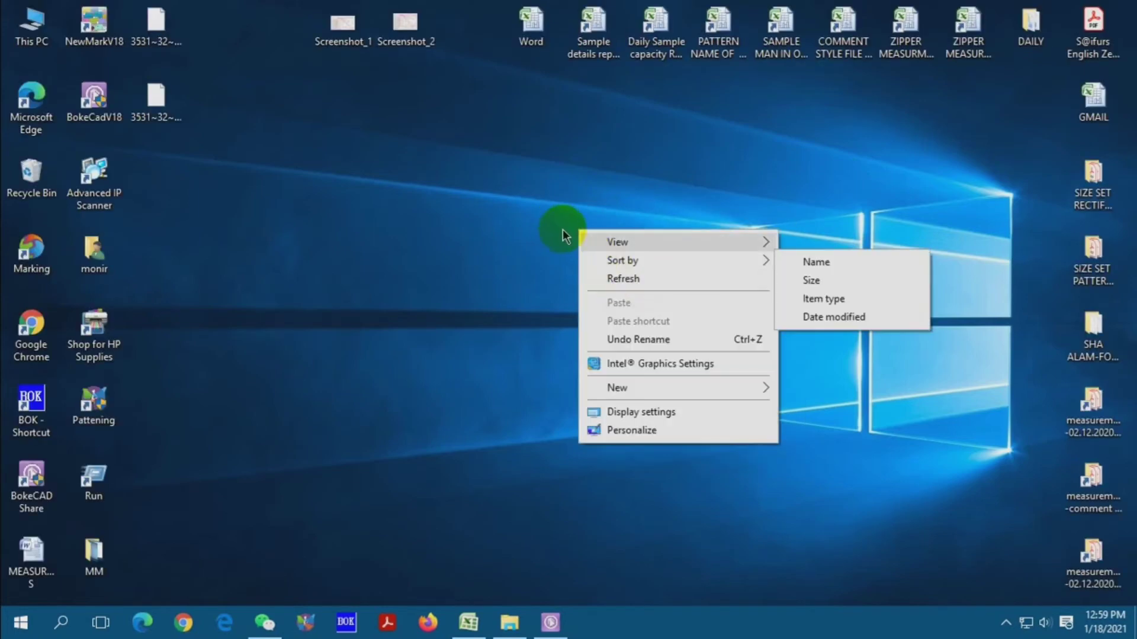
right_click(563, 237)
click(592, 280)
right_click(563, 228)
click(592, 277)
right_click(559, 216)
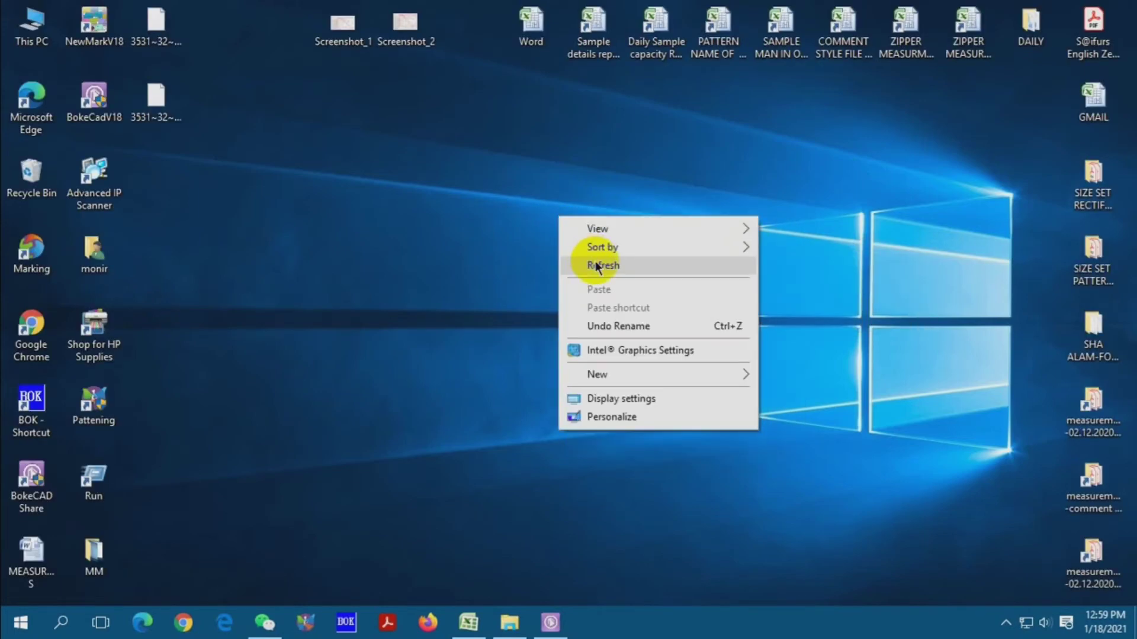
click(599, 266)
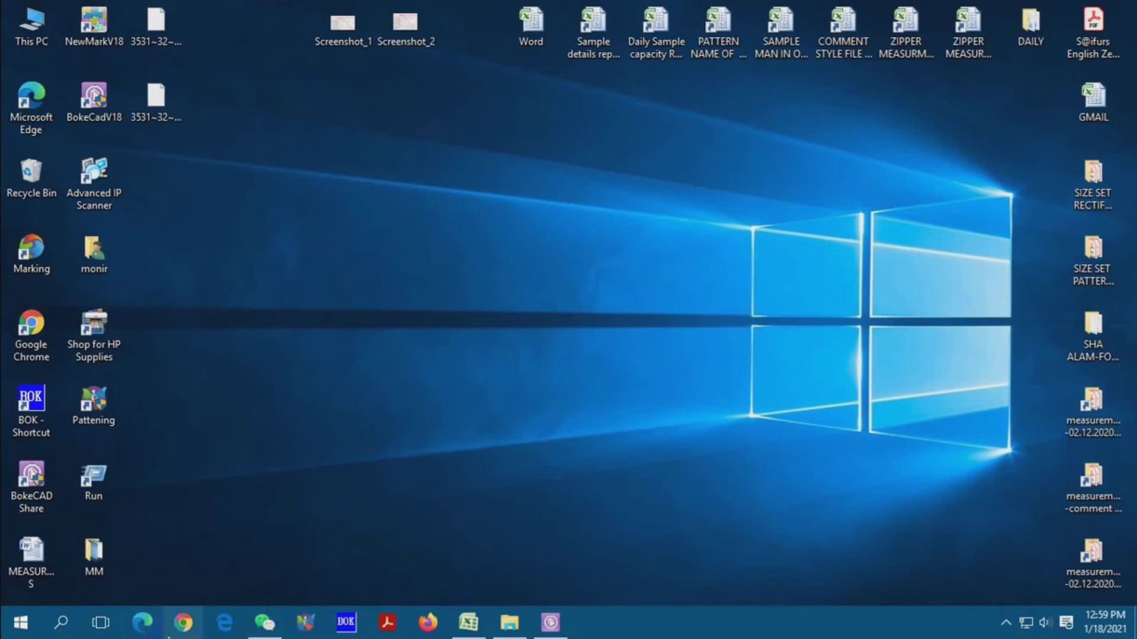
click(176, 613)
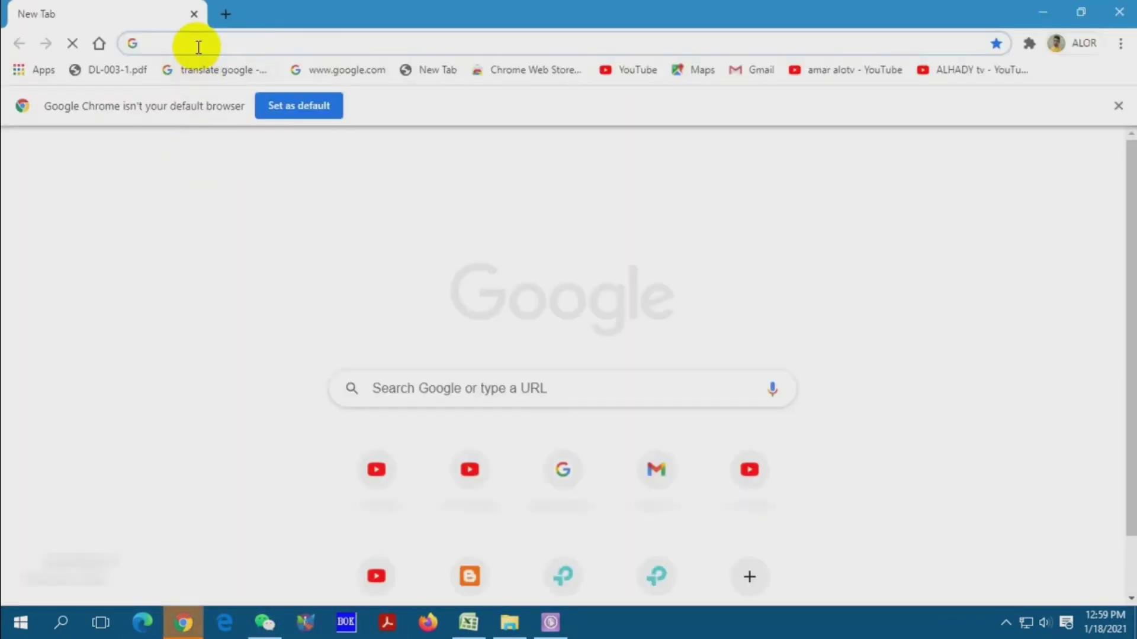
- Load the router admin page at 192.168.0.1 in Chrome's address bar
click(198, 46)
text(192.168.0.1)
key(Return)
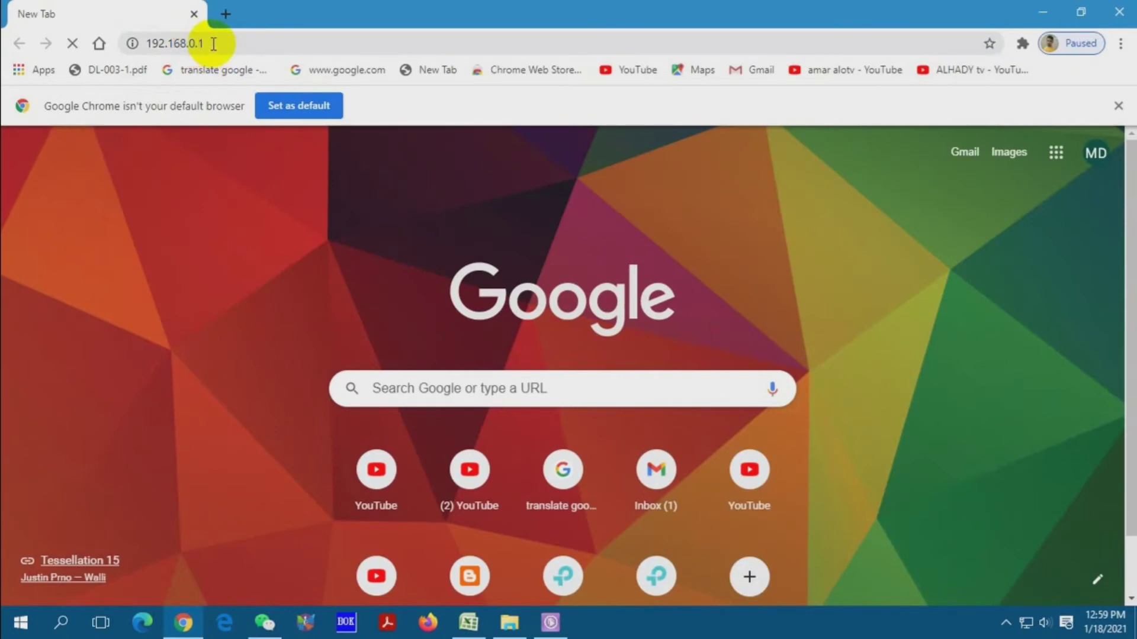
click(215, 42)
click(342, 7)
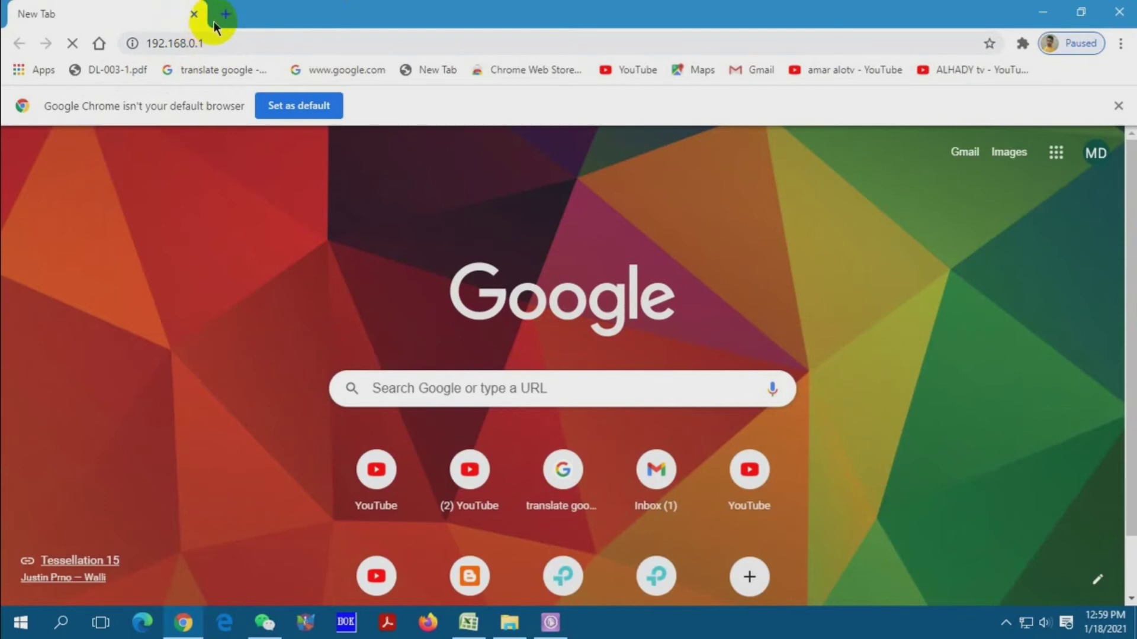
click(207, 43)
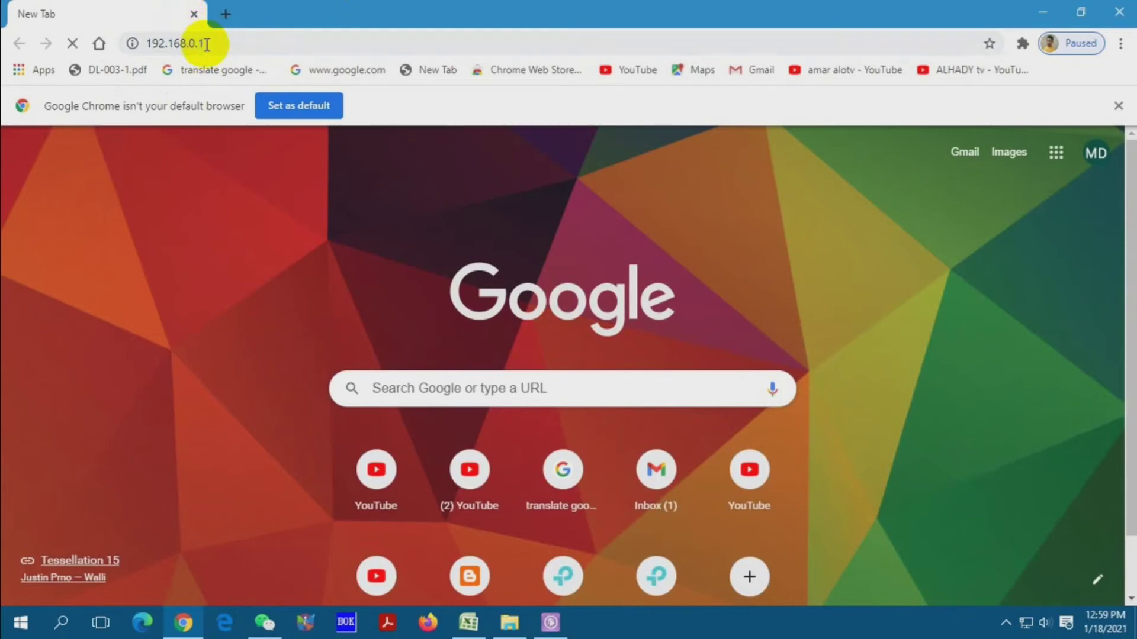
- Open 192.168.0.1 in a new tab and close the unused first tab
click(226, 14)
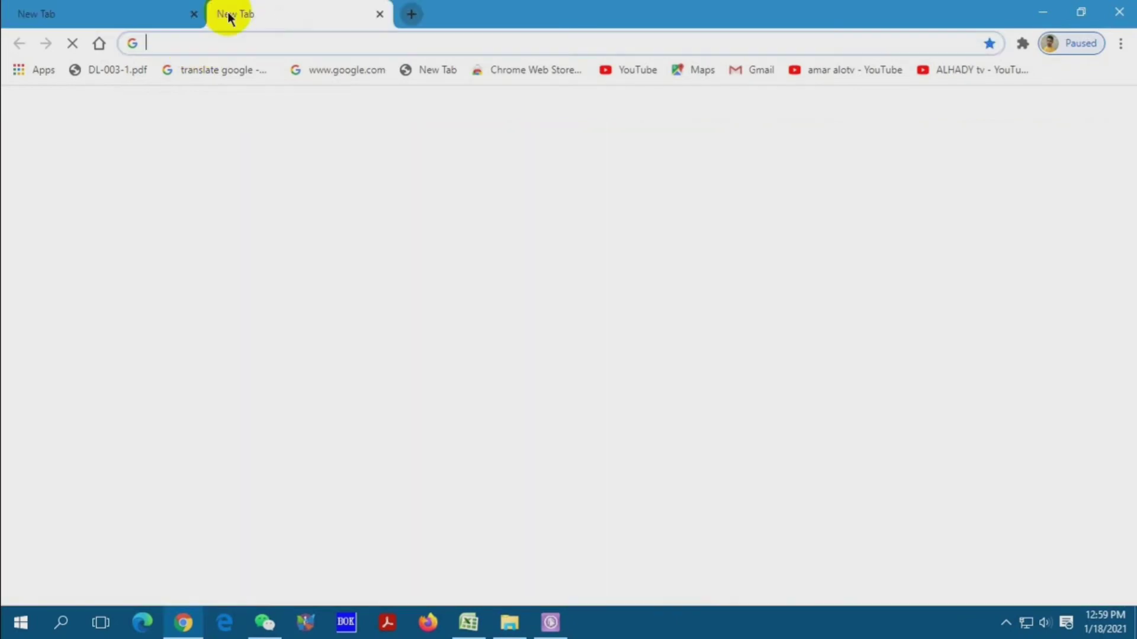
click(203, 43)
text(192.168.0.1)
key(Return)
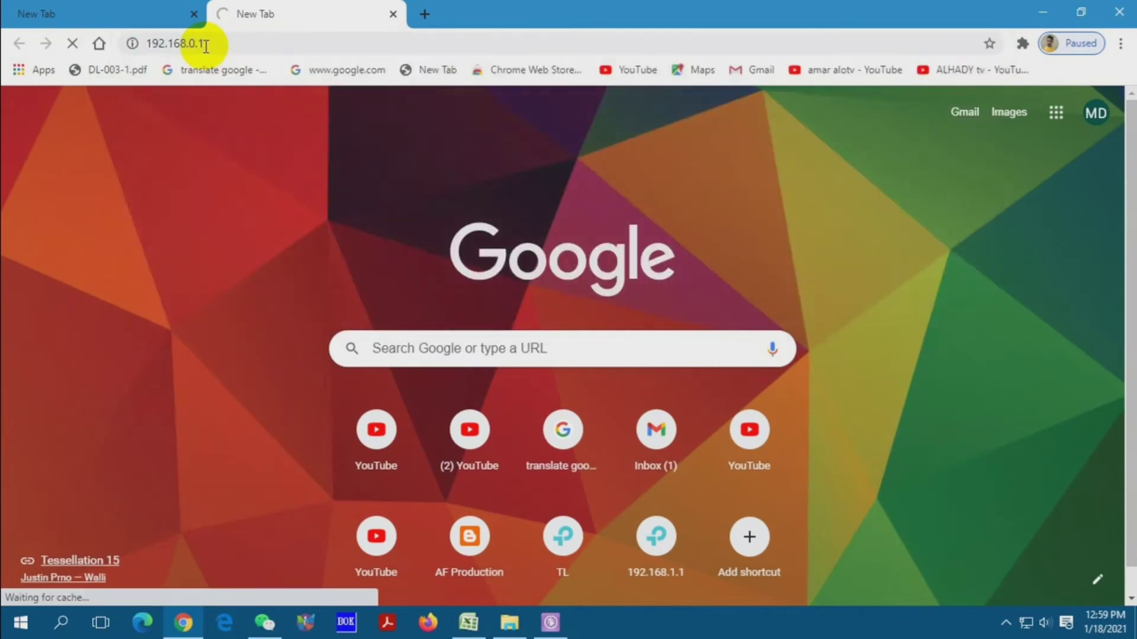
click(193, 13)
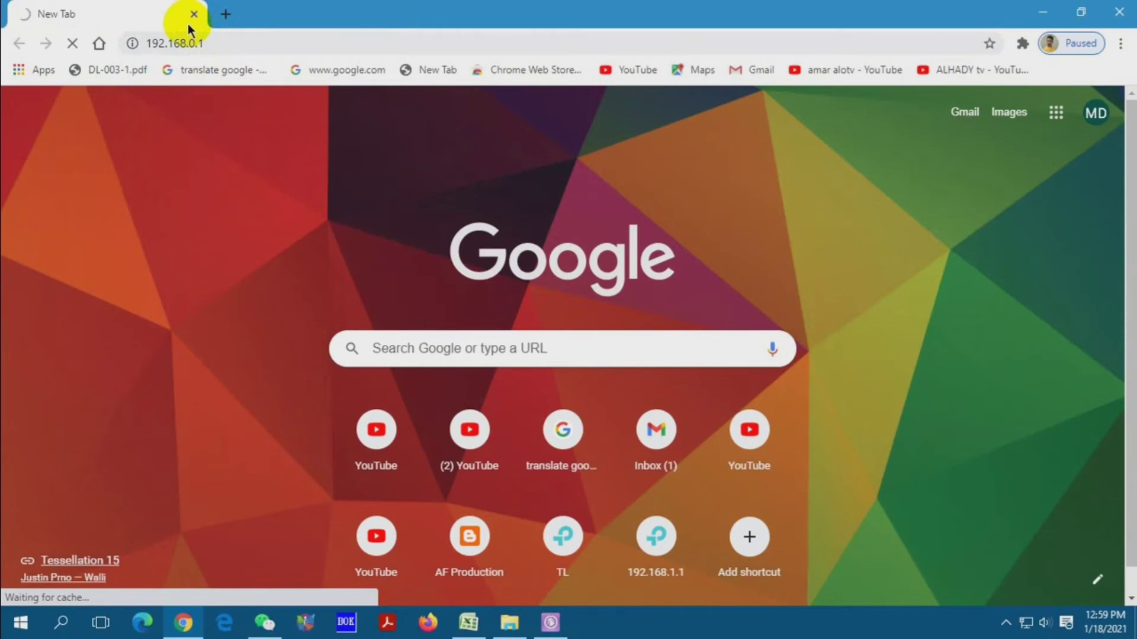
- Minimize Chrome, refresh the desktop twice, then maximize Chrome again
click(1081, 12)
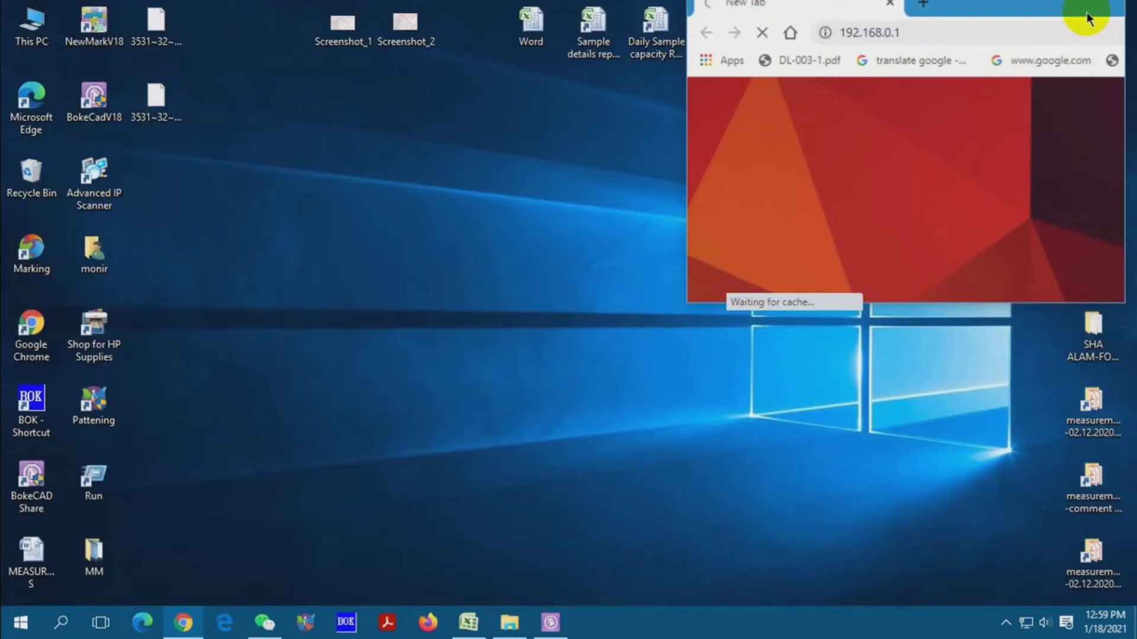
right_click(622, 142)
click(652, 183)
right_click(619, 158)
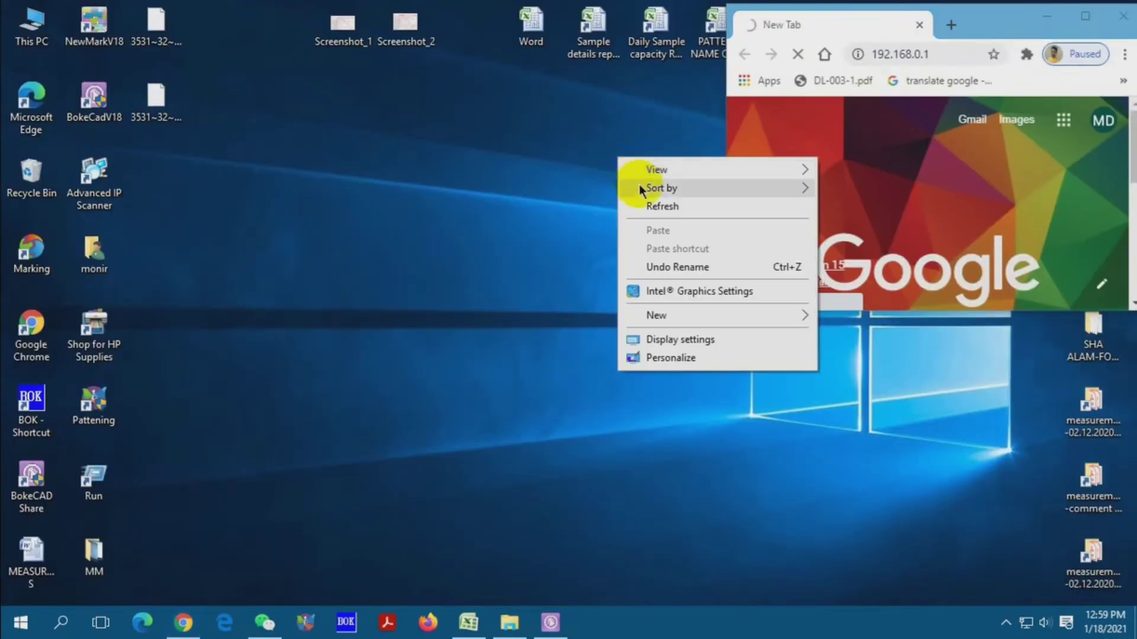
click(646, 206)
click(1084, 16)
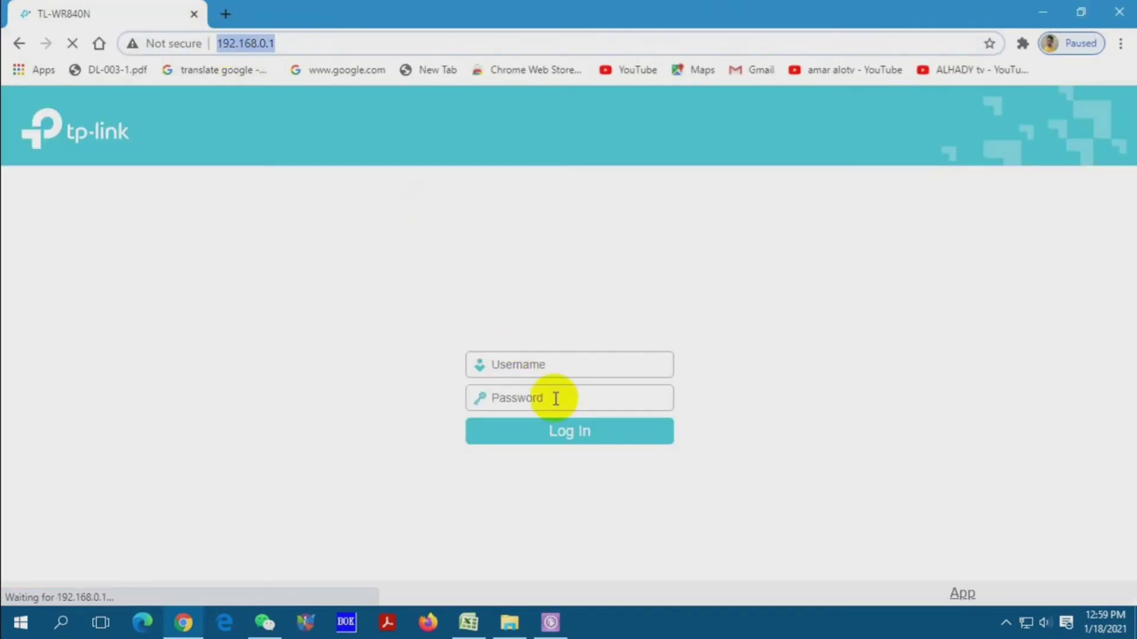
- Log in with the corrected username and expand the Wireless menu section
click(543, 369)
text(MIRNET)
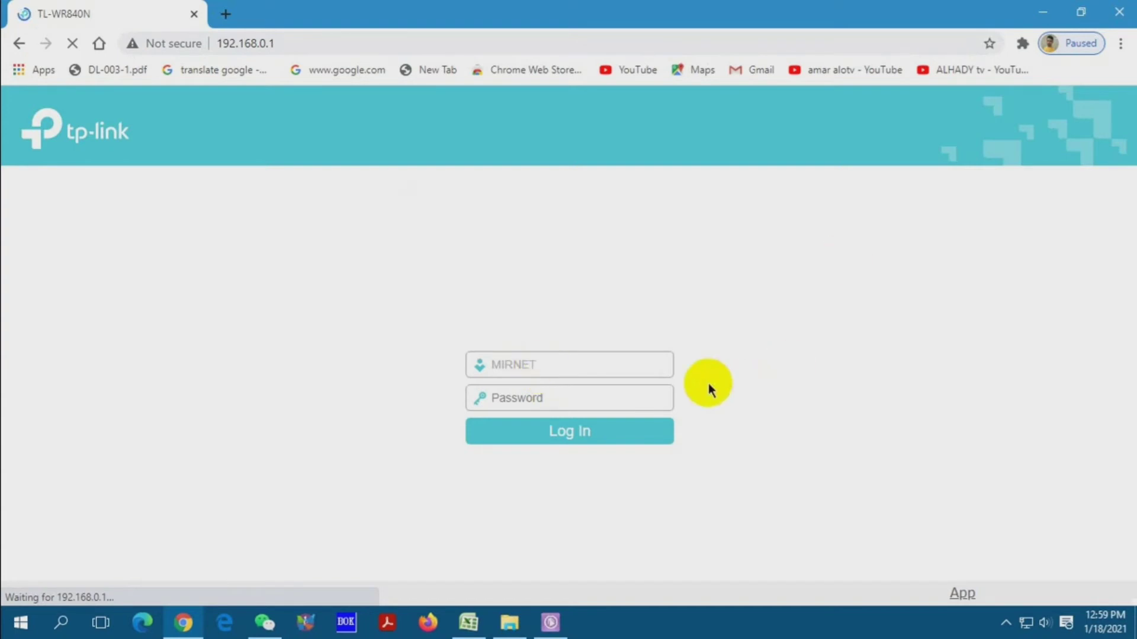
double_click(557, 358)
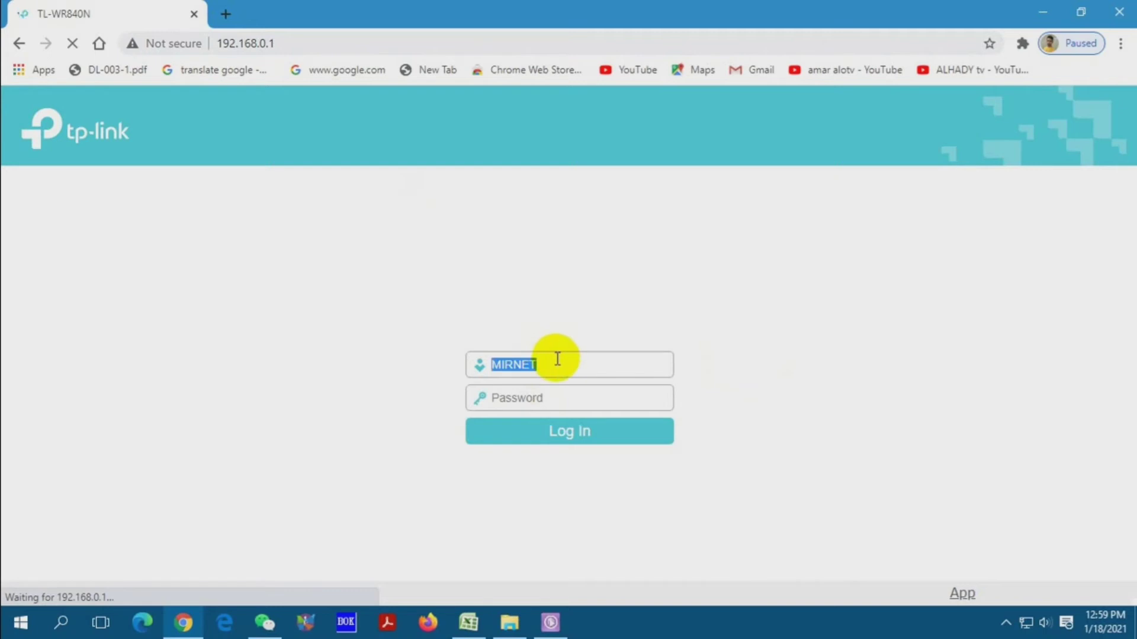
key(BackSpace)
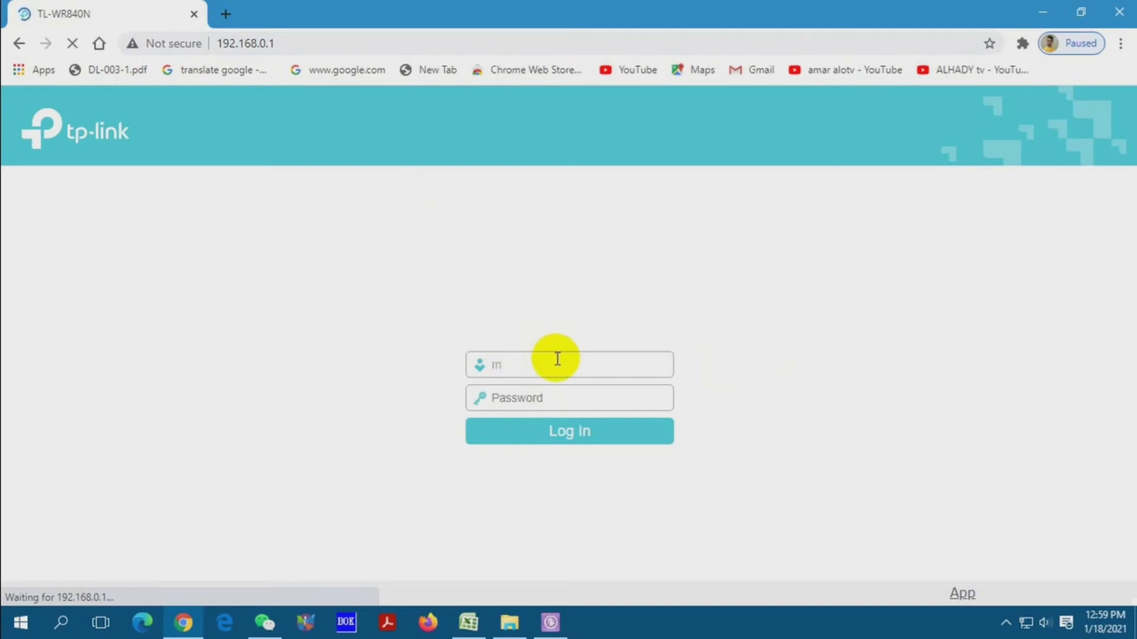
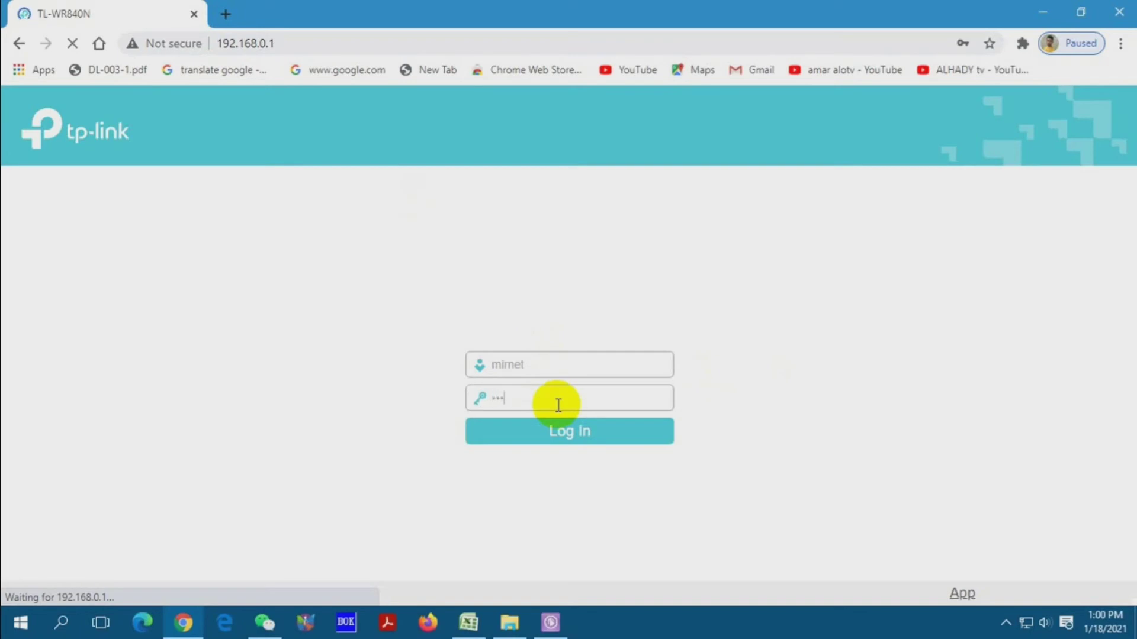
click(509, 440)
click(83, 265)
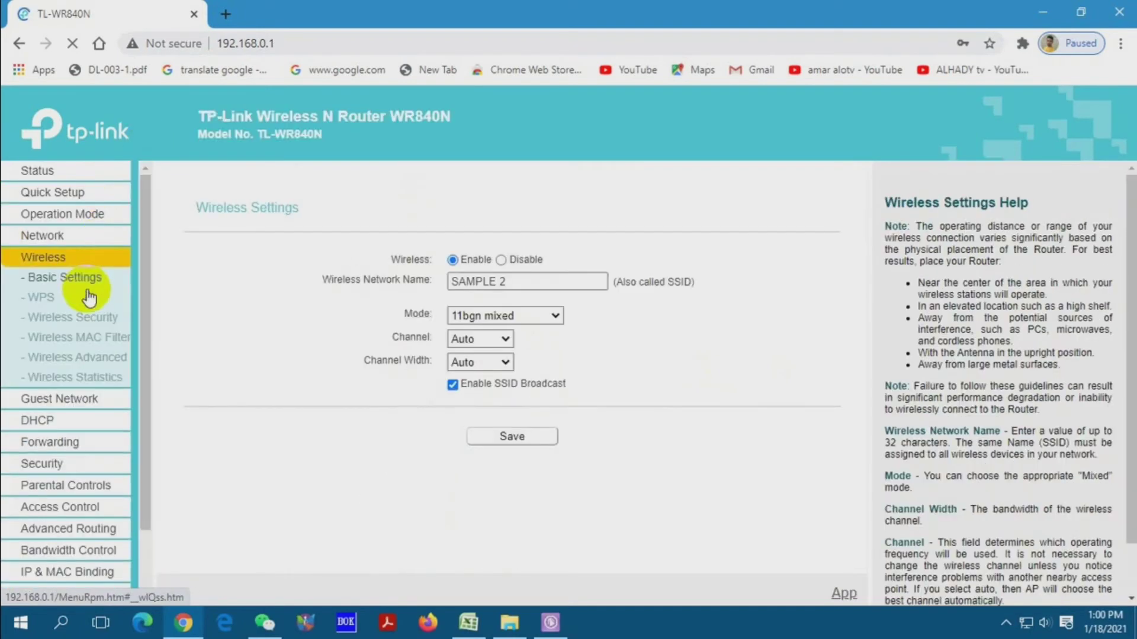
- Open Wireless Security and replace the wireless password, dismissing Chrome's save-password offer
click(72, 318)
double_click(506, 409)
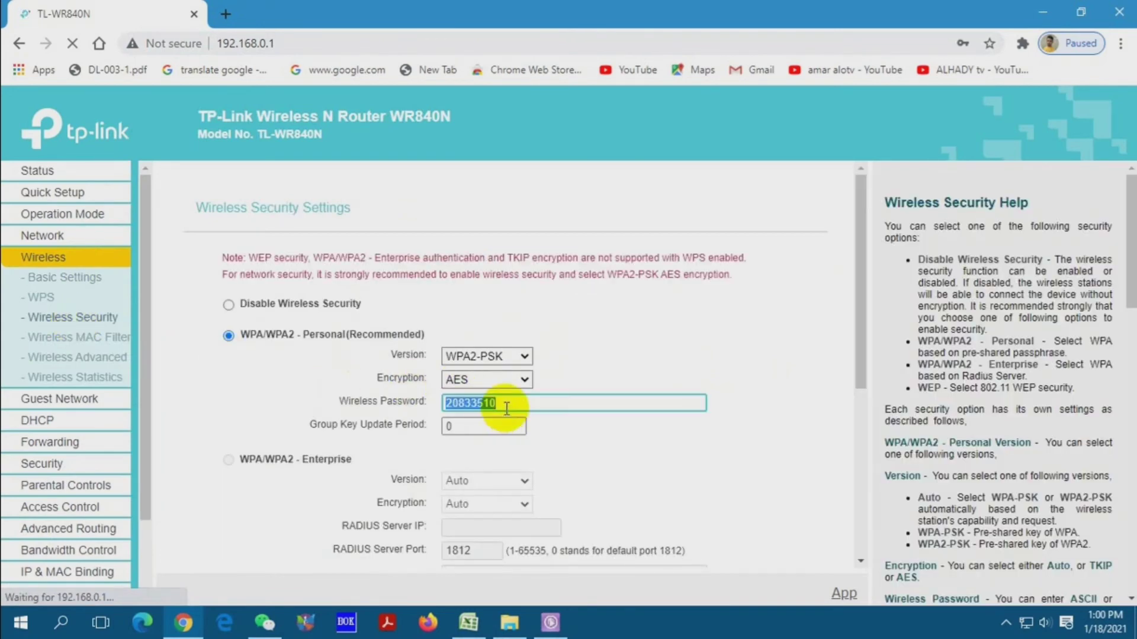
key(BackSpace)
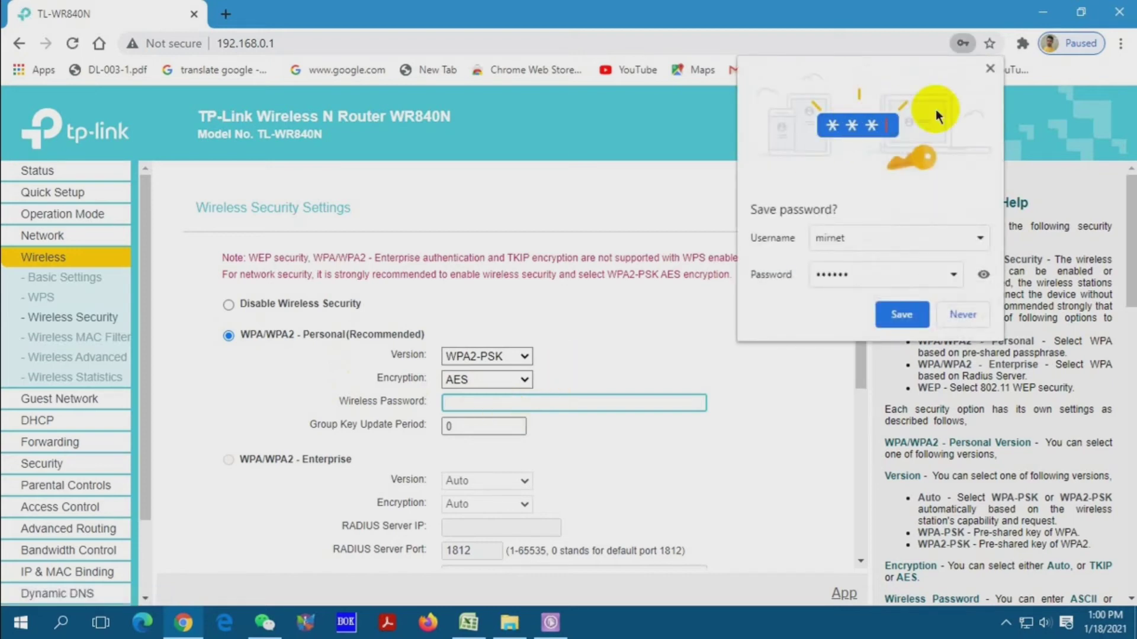
click(990, 70)
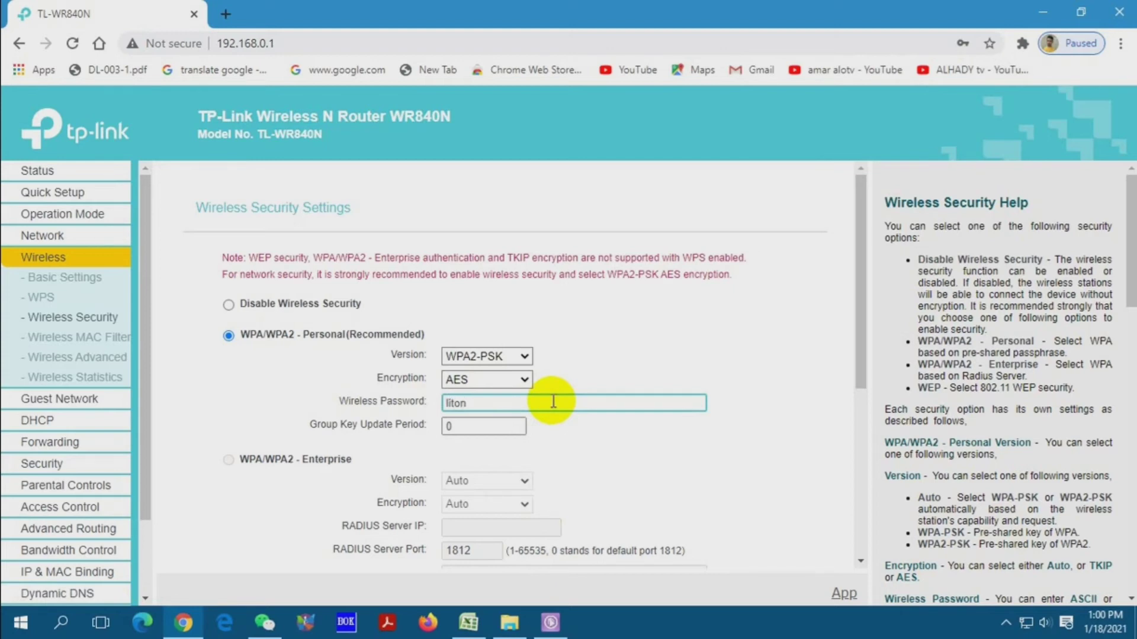
click(467, 403)
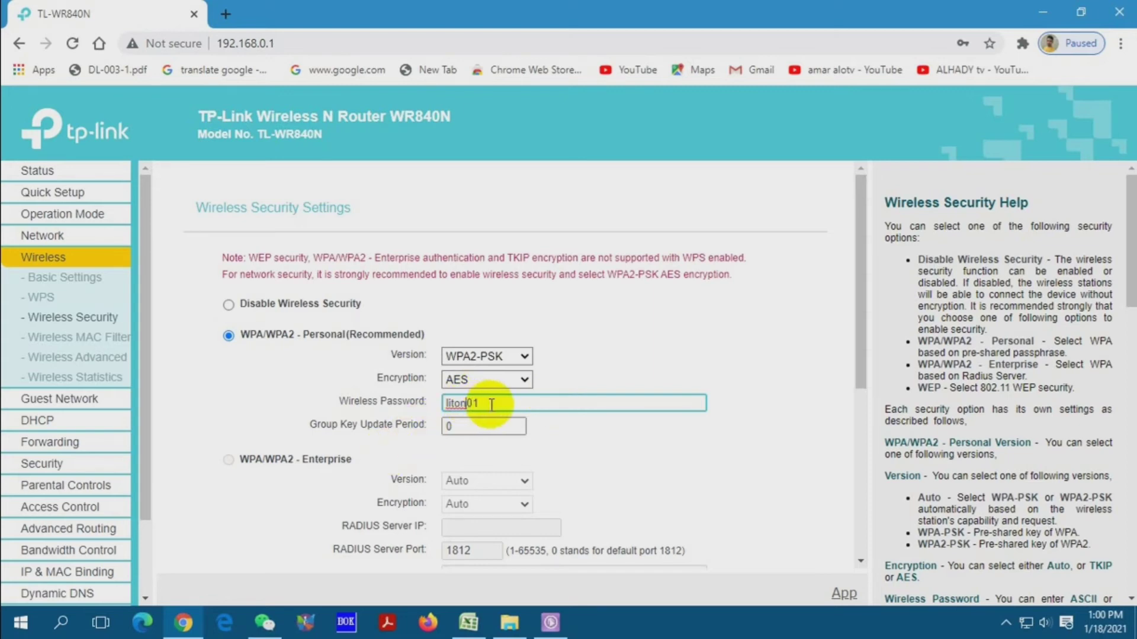
click(487, 403)
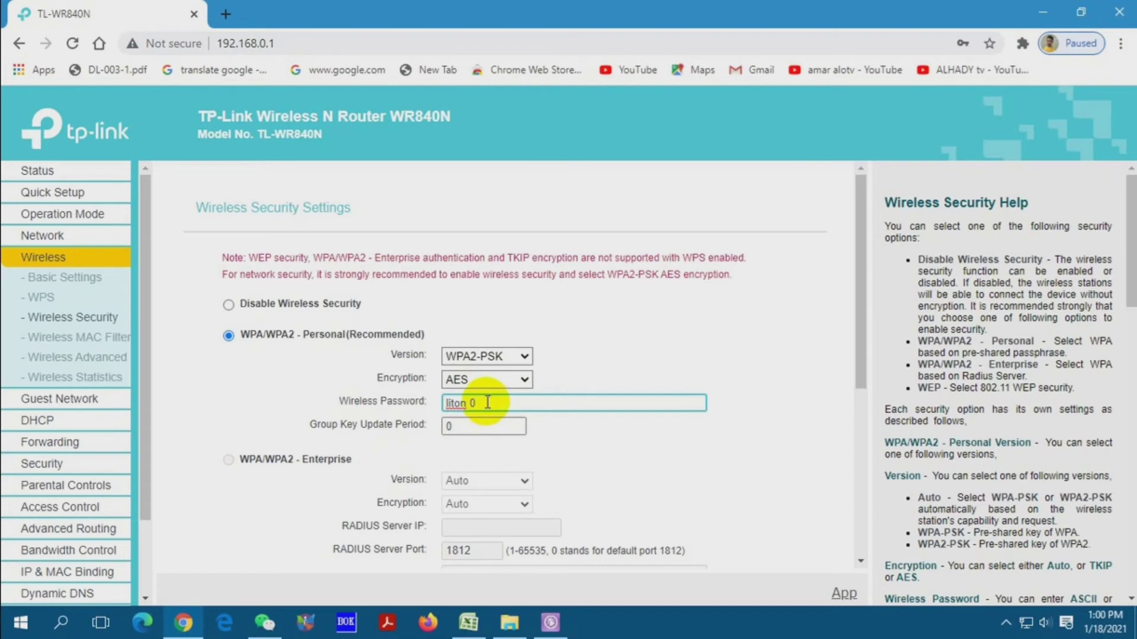
- Save the WPA2-PSK AES wireless security settings
scroll(468, 402, down, 5)
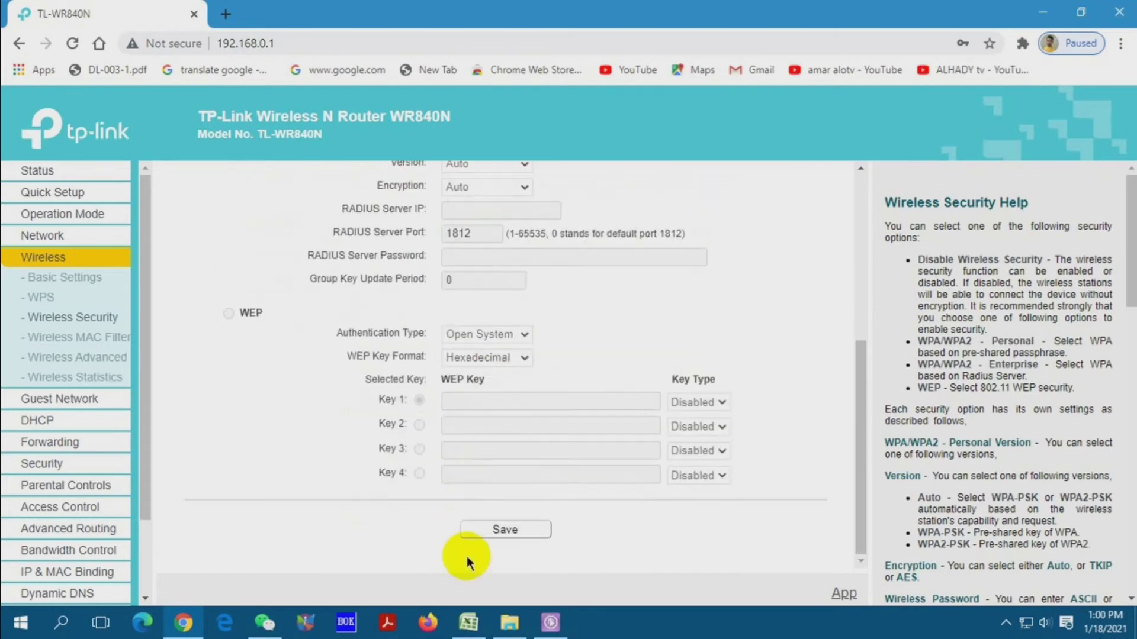
click(477, 530)
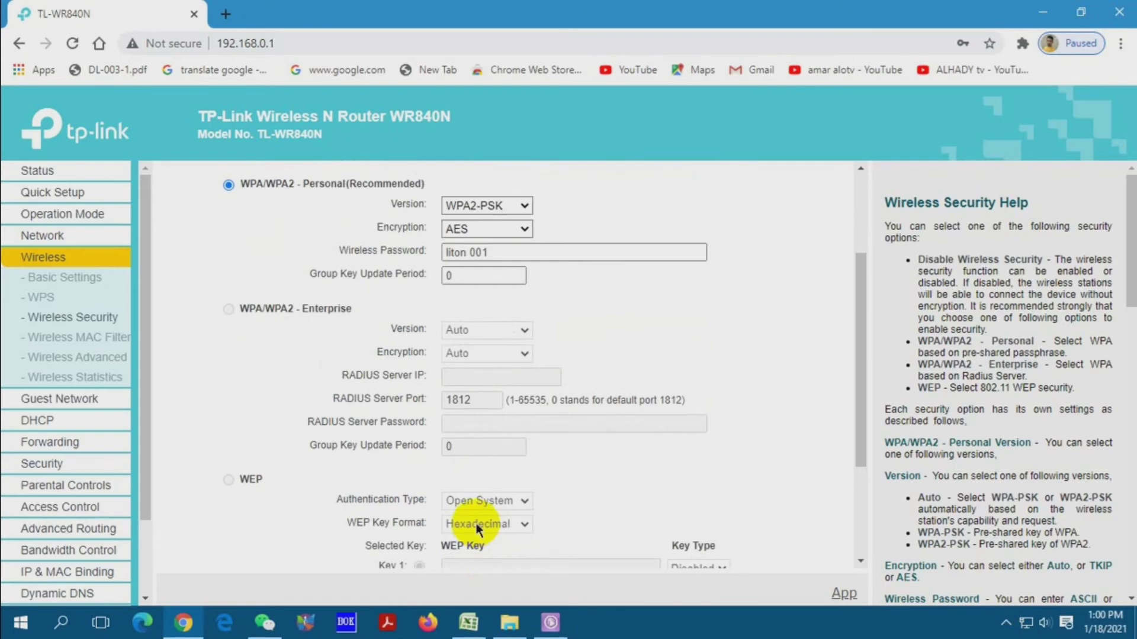
scroll(477, 523, down, 3)
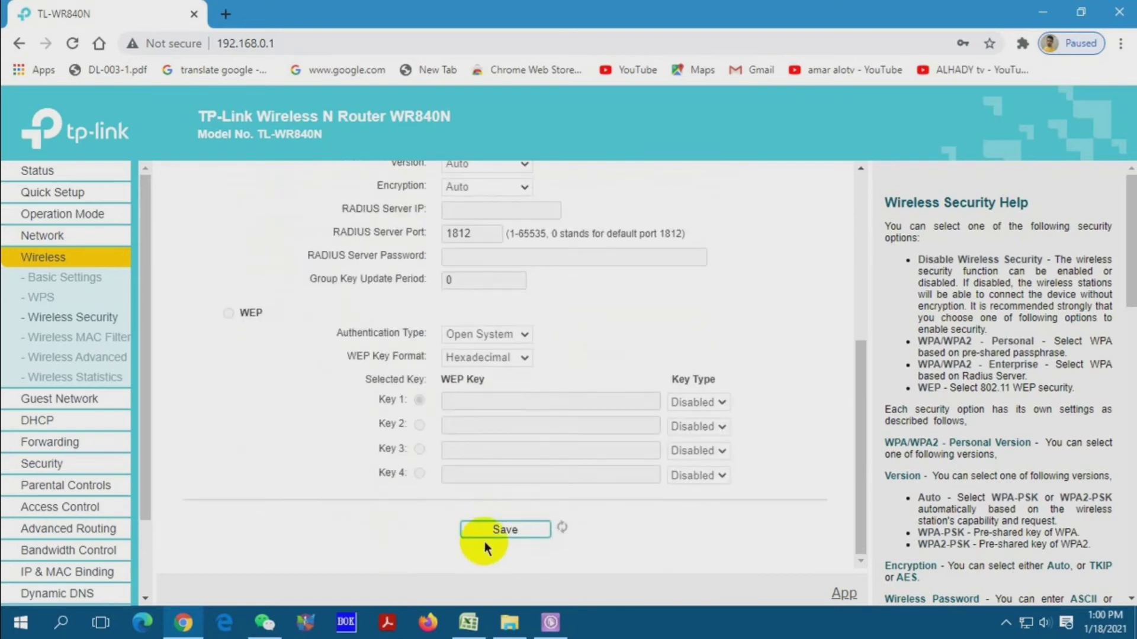
click(487, 528)
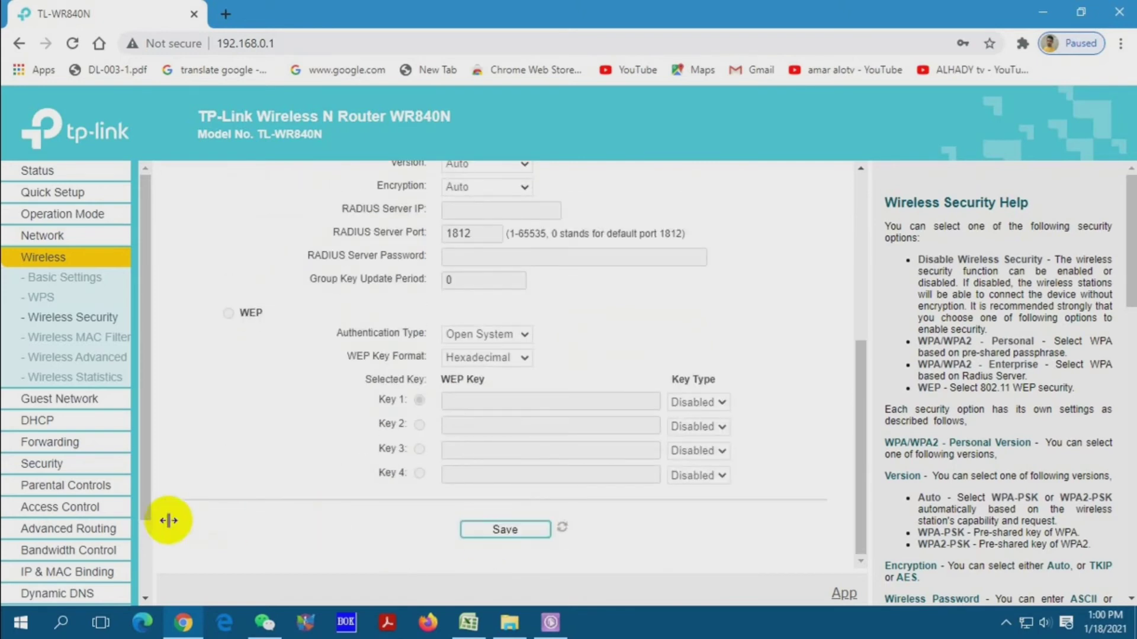
scroll(112, 568, down, 2)
scroll(471, 343, up, 3)
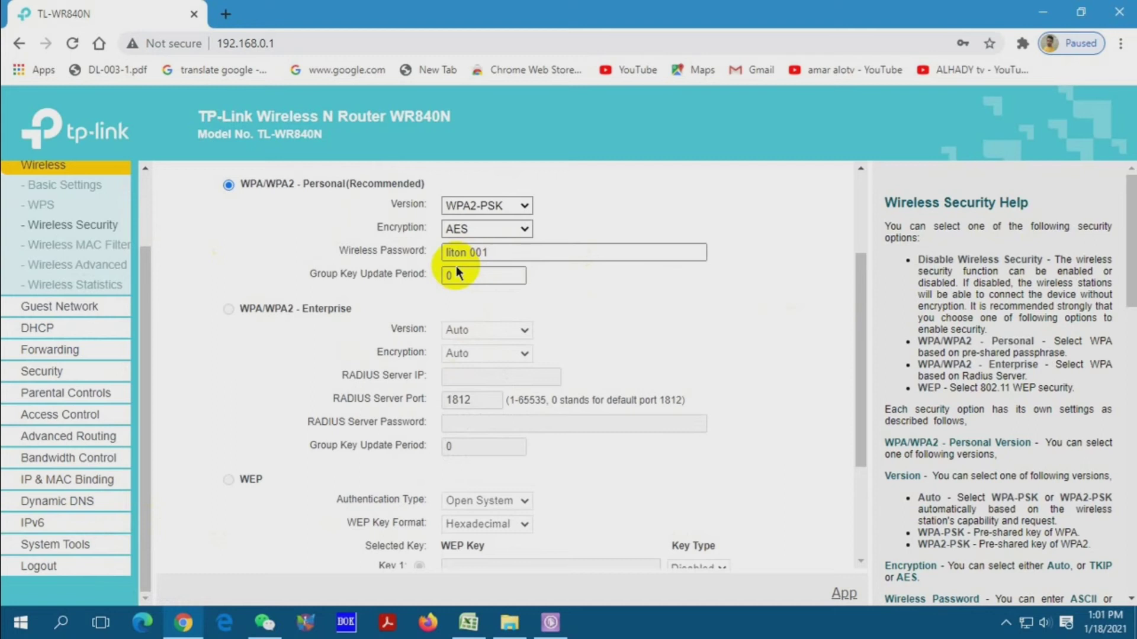
- Show the desktop with Win+D and refresh it about seven times
key(super+d)
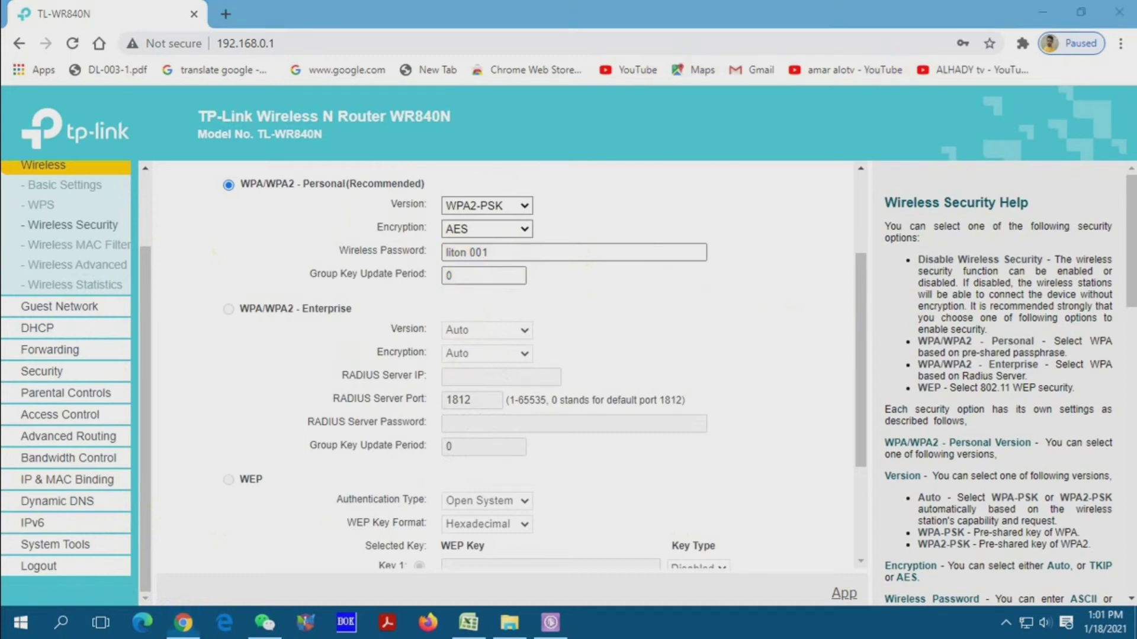
right_click(705, 136)
click(734, 183)
right_click(493, 89)
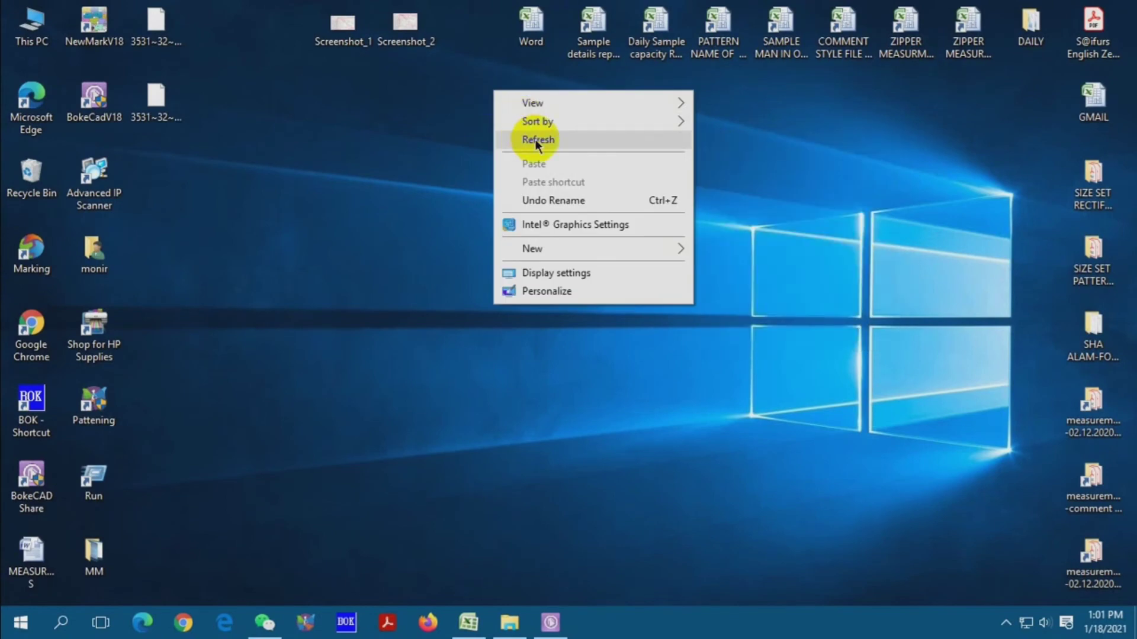
click(524, 138)
right_click(358, 61)
click(379, 111)
right_click(357, 110)
click(384, 159)
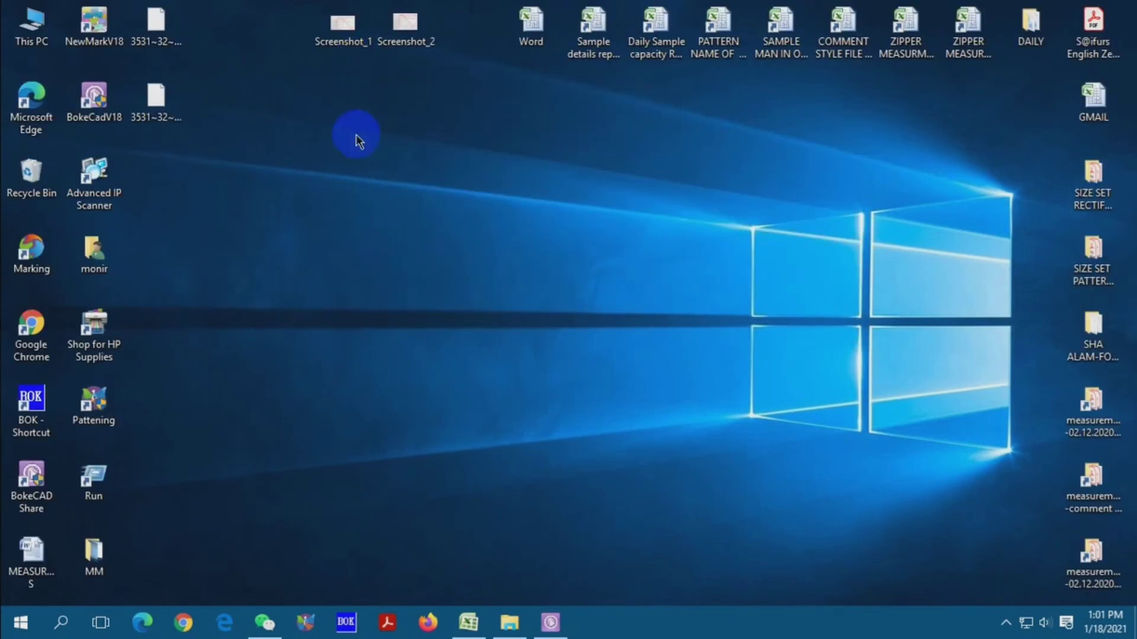
right_click(357, 135)
click(375, 181)
right_click(342, 150)
click(354, 196)
right_click(360, 190)
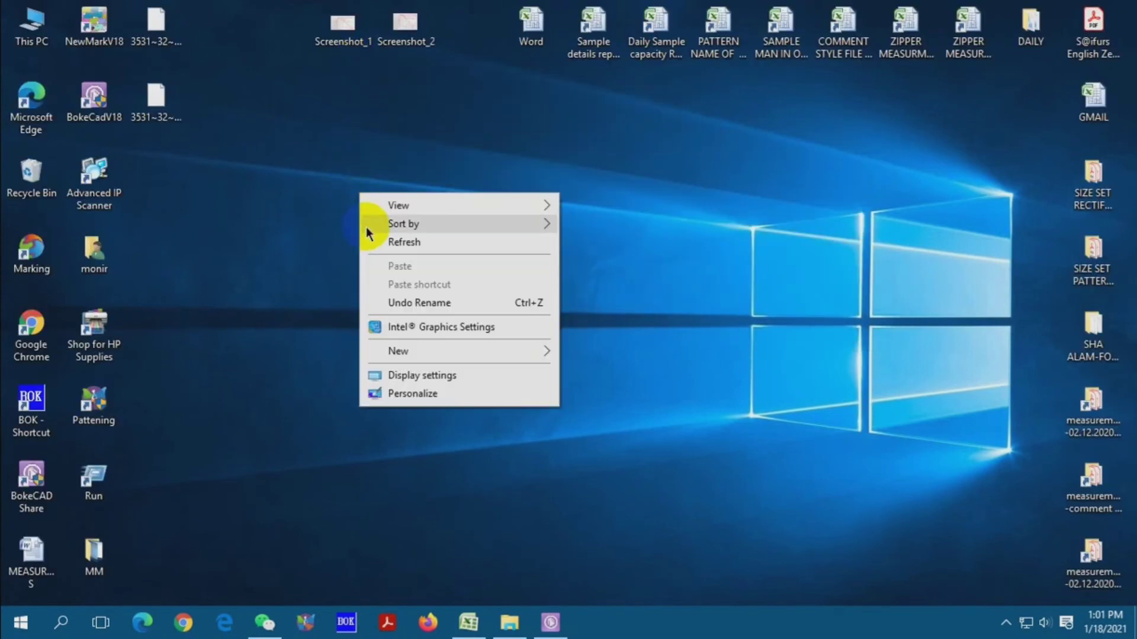
click(370, 242)
right_click(343, 198)
click(364, 243)
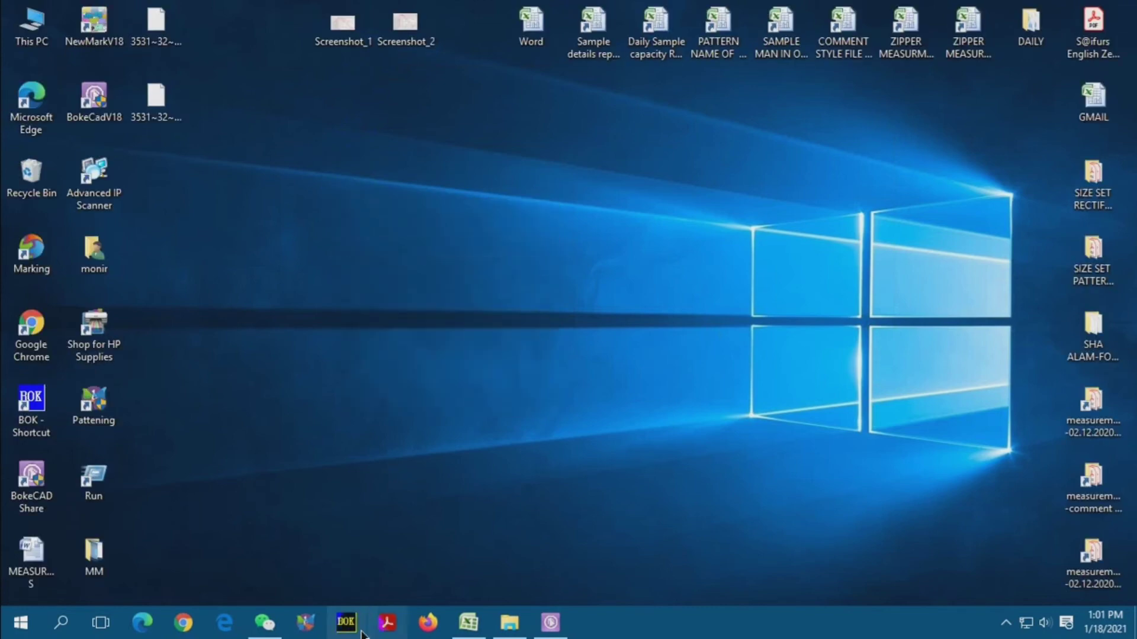
click(177, 632)
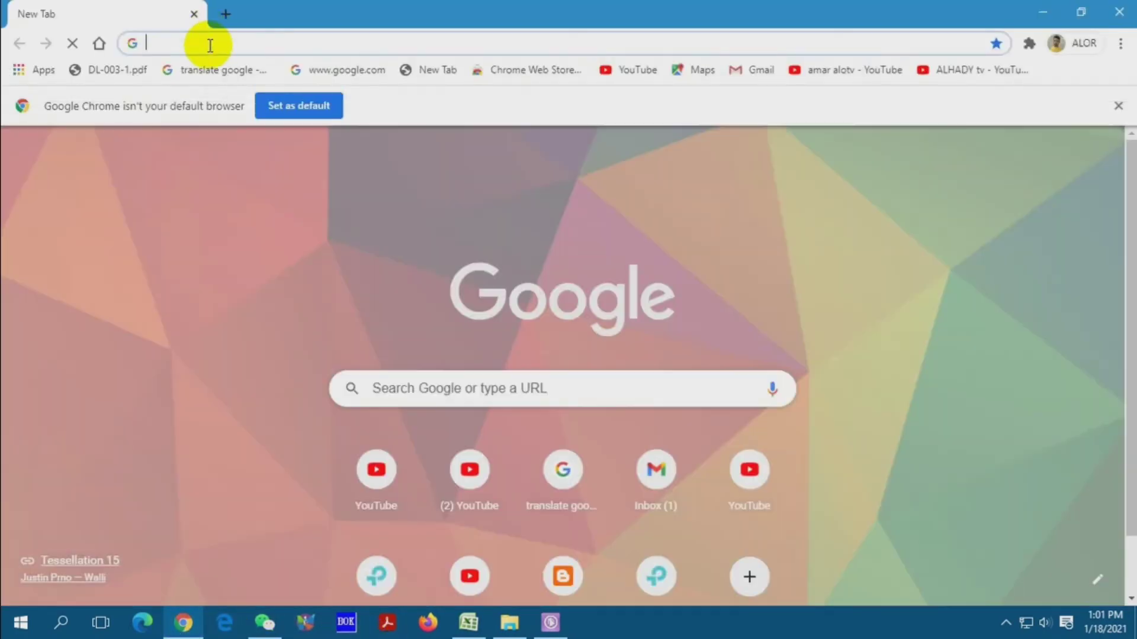
click(210, 37)
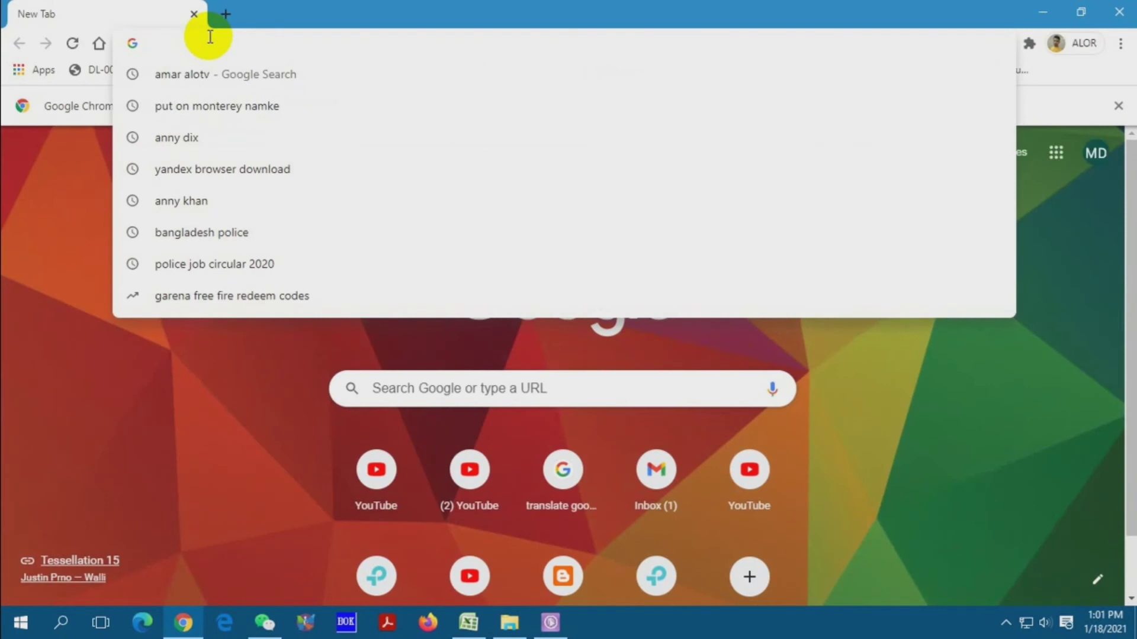
text(192.168.0.1)
key(Return)
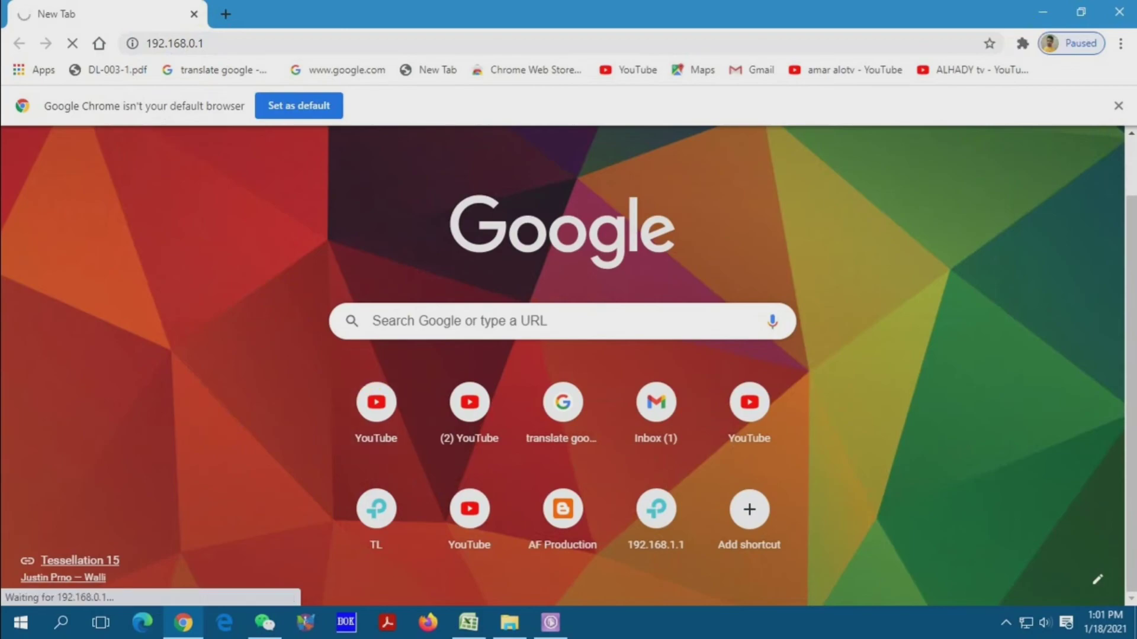
click(1119, 11)
right_click(602, 111)
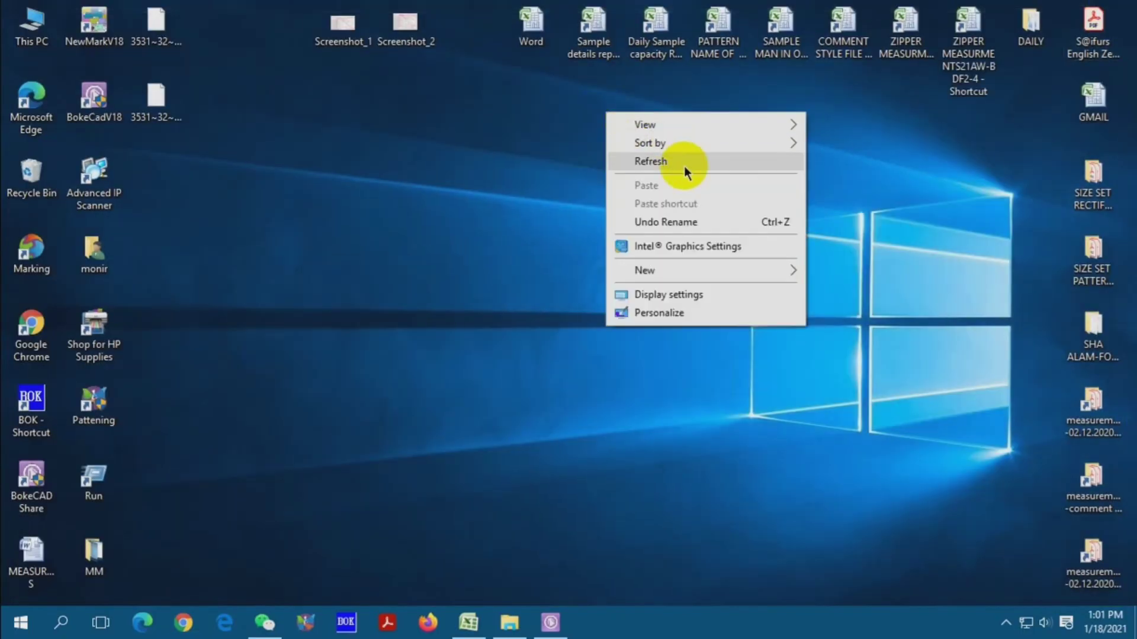
right_click(680, 167)
click(708, 209)
right_click(674, 187)
click(705, 237)
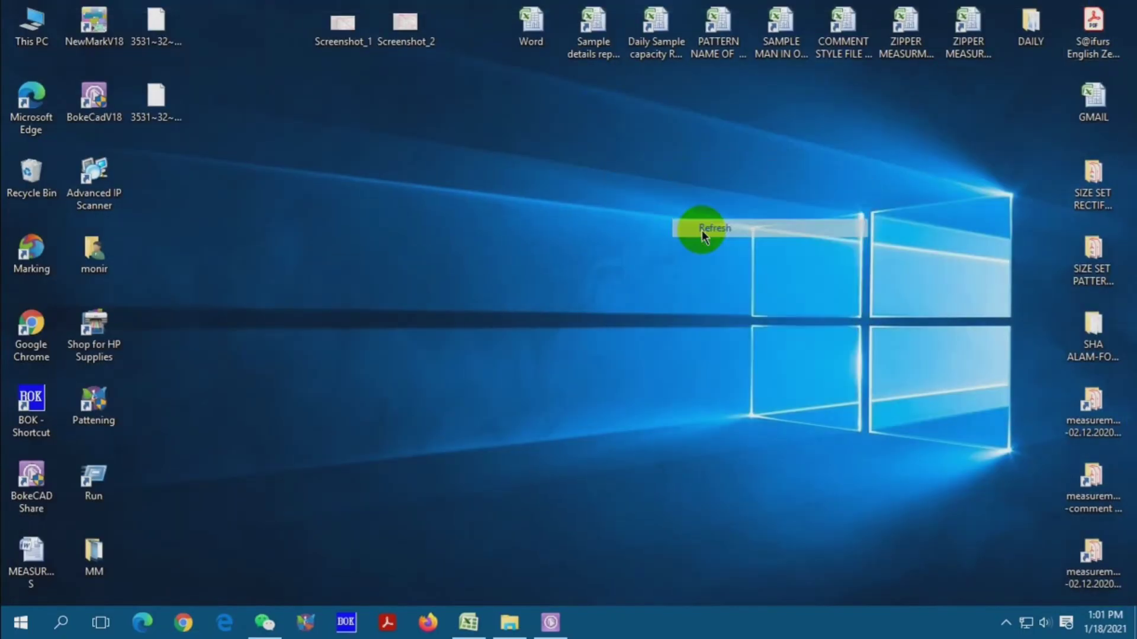
right_click(701, 231)
click(728, 277)
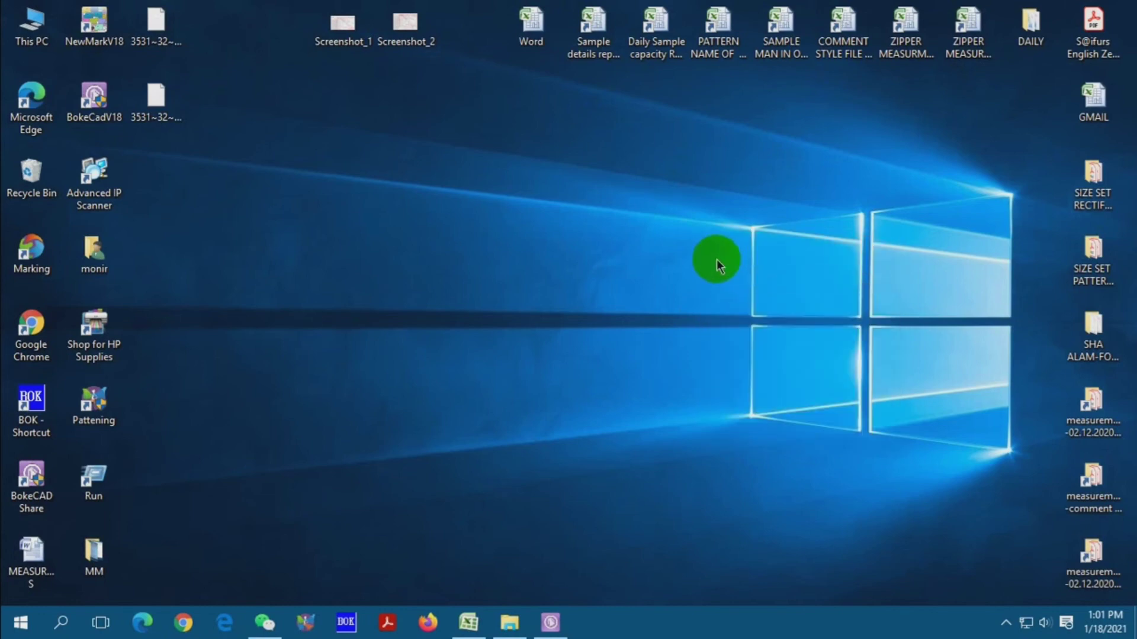
right_click(672, 239)
click(706, 293)
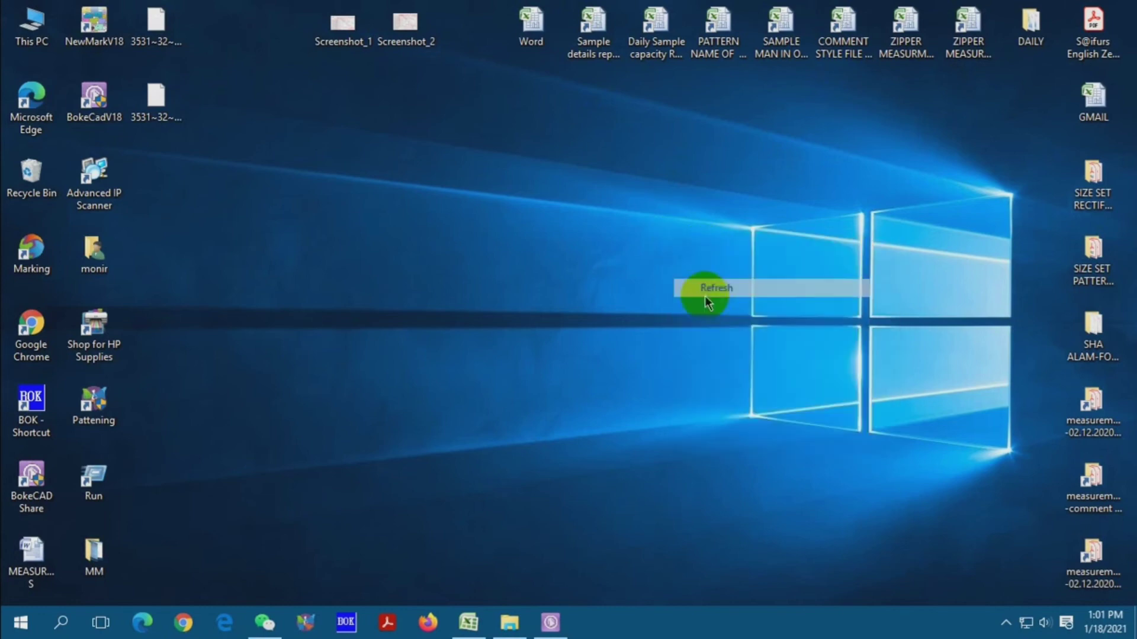
click(190, 620)
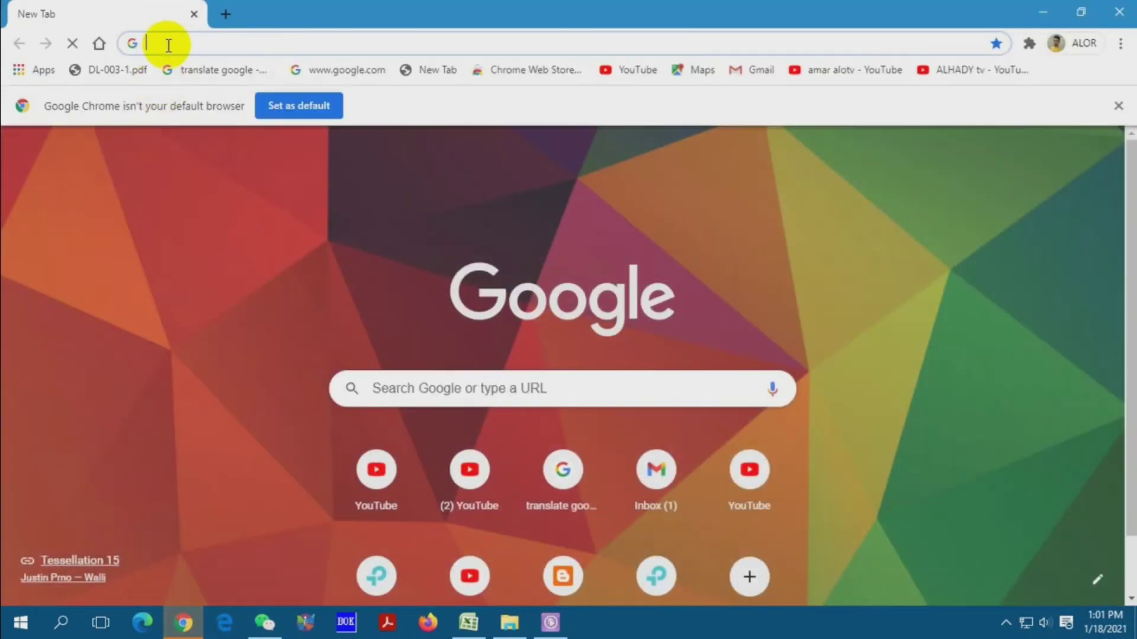
- Open the router login page at 192.168.0.1
click(166, 44)
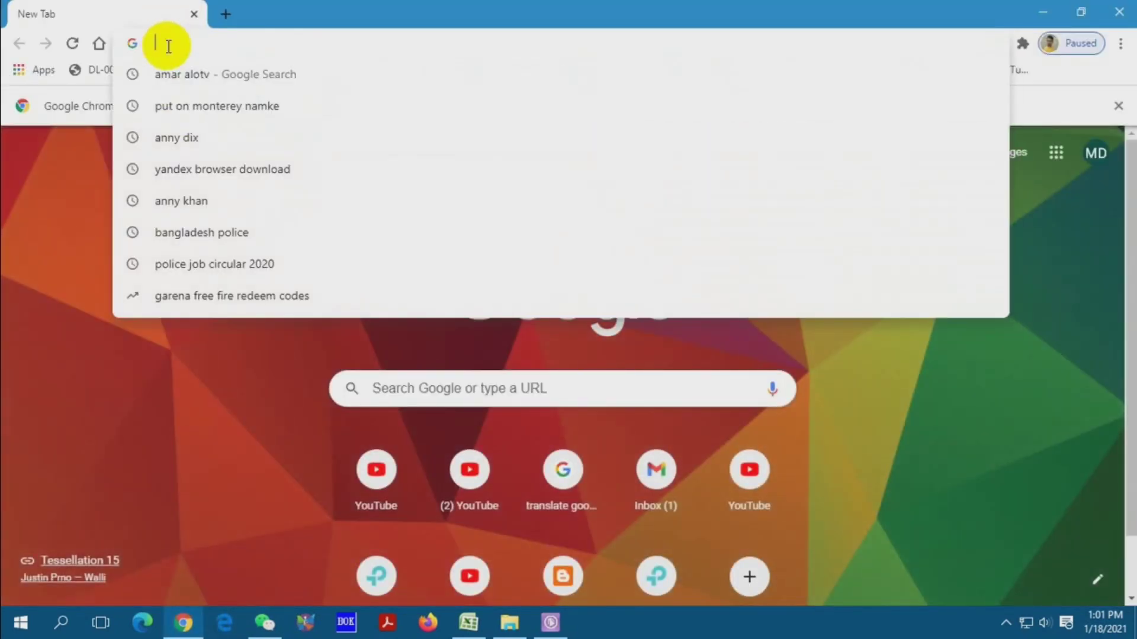
text(192.168.0.1)
key(Return)
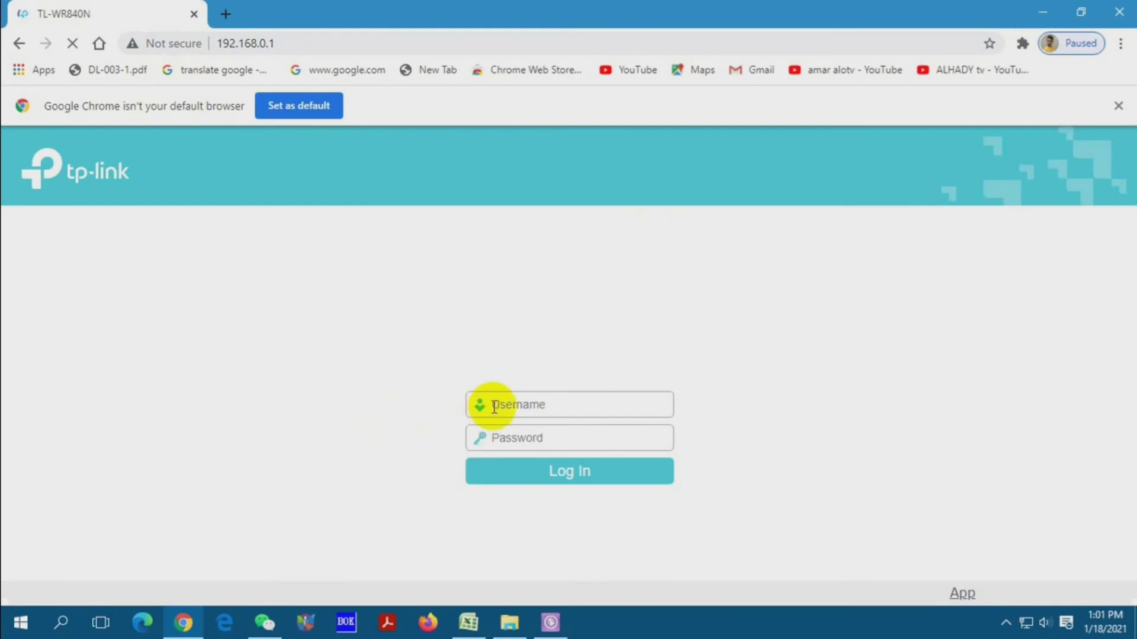
- Enter the router username and password and log in
click(494, 404)
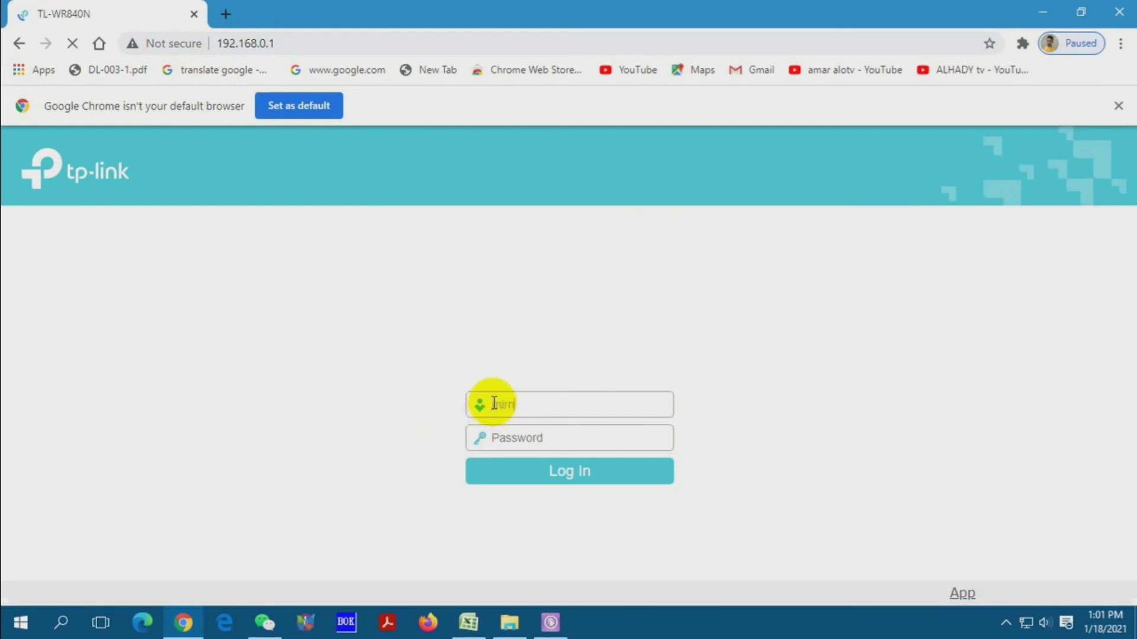
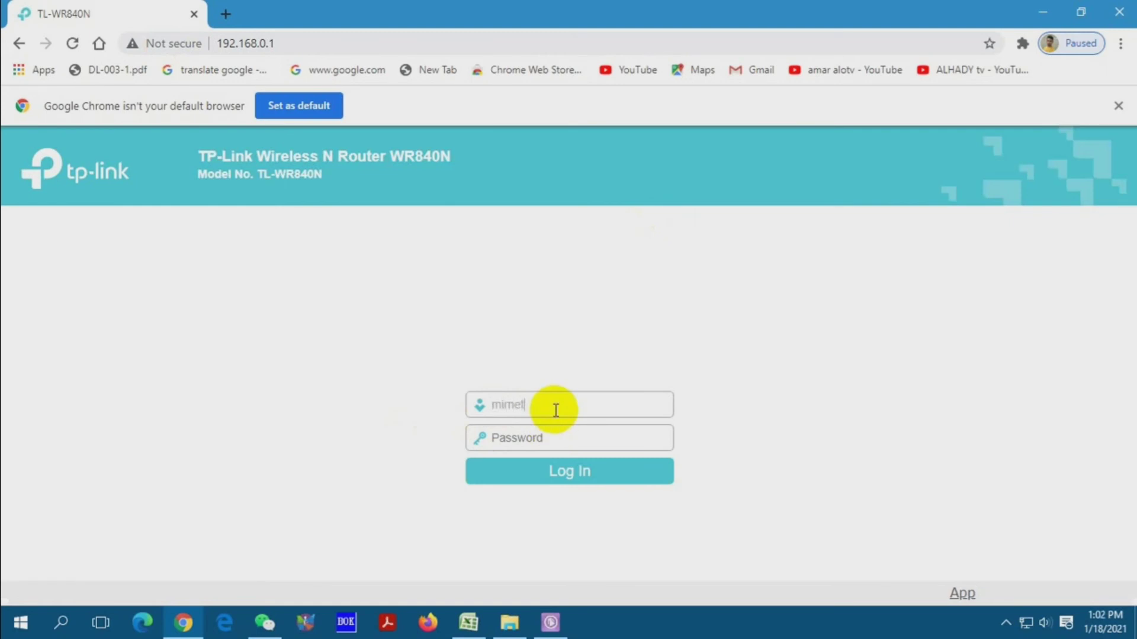
click(515, 439)
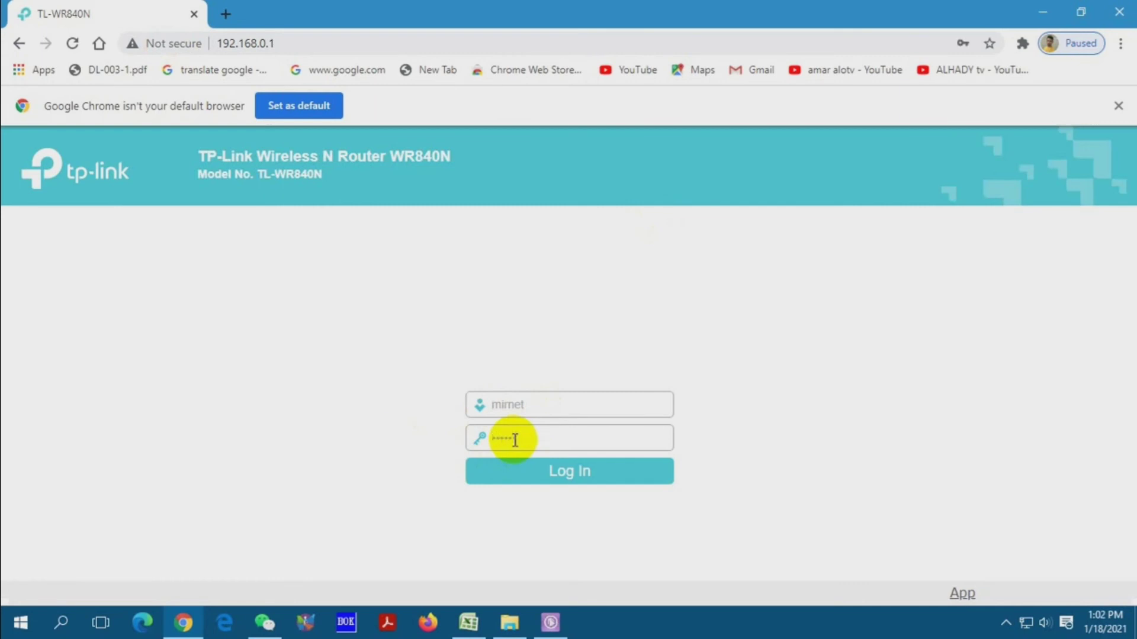
click(521, 474)
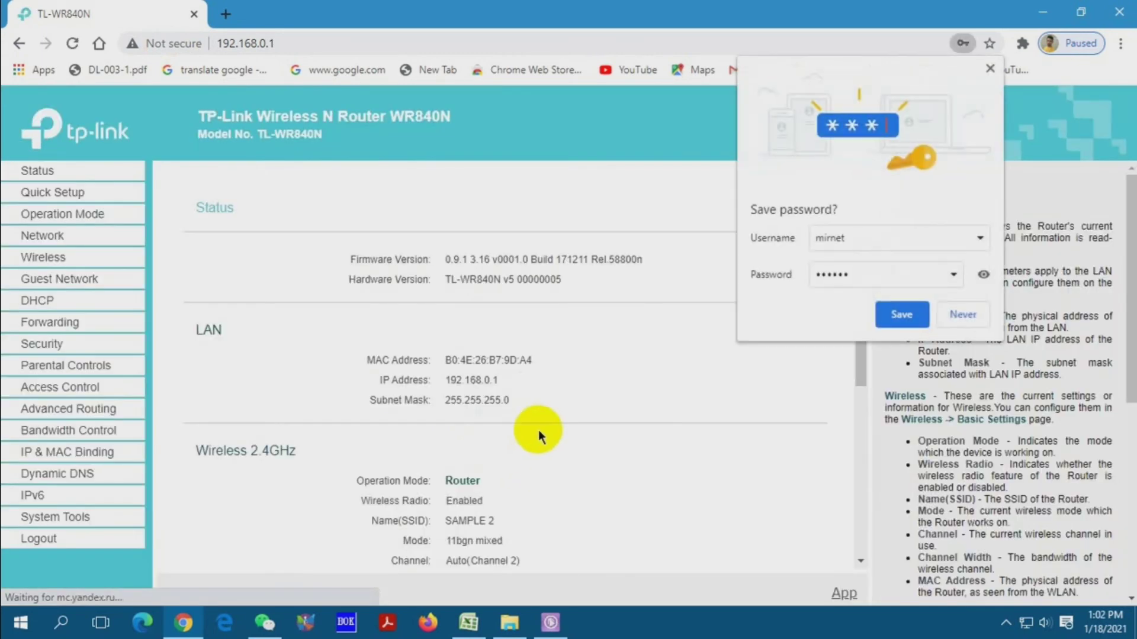
- Dismiss the save-password offer and go to Wireless Security to edit the password
click(988, 69)
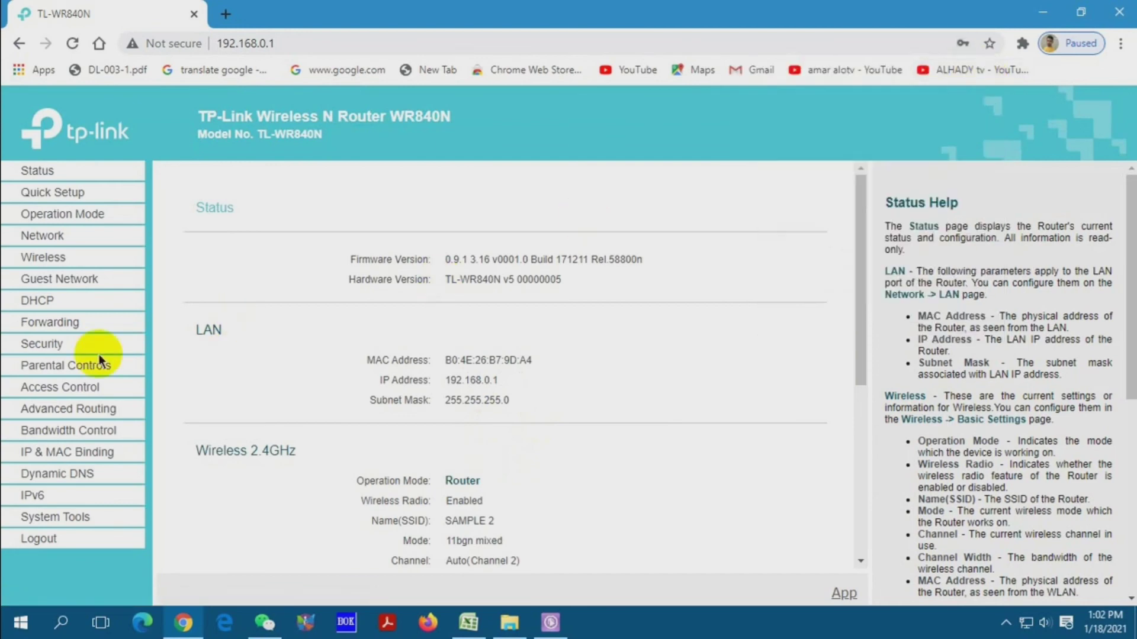
click(73, 243)
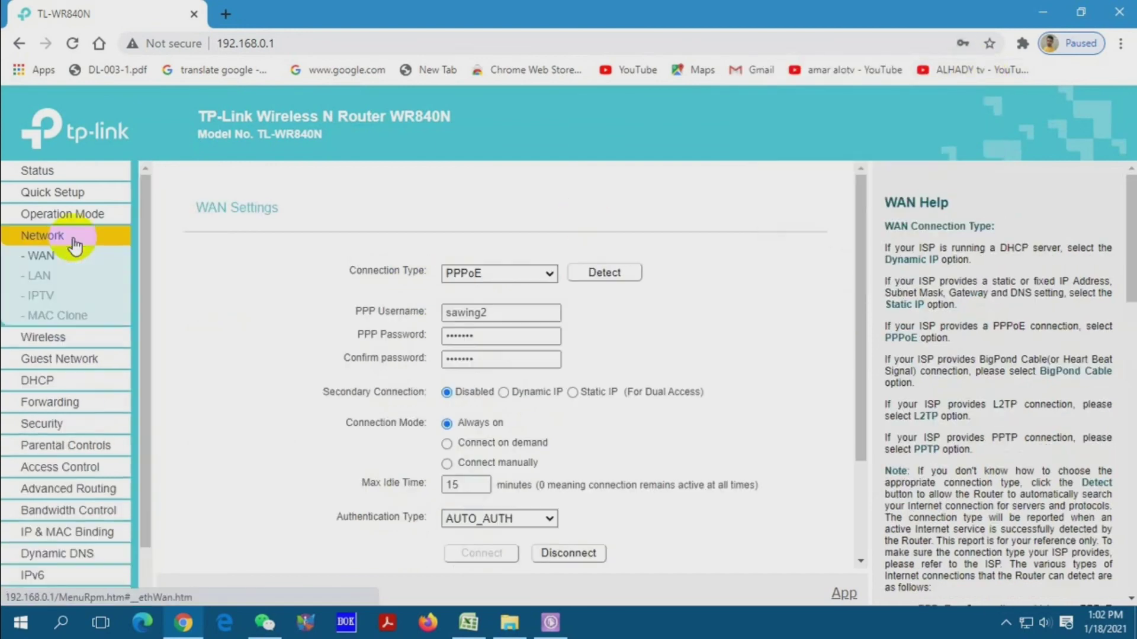
click(65, 338)
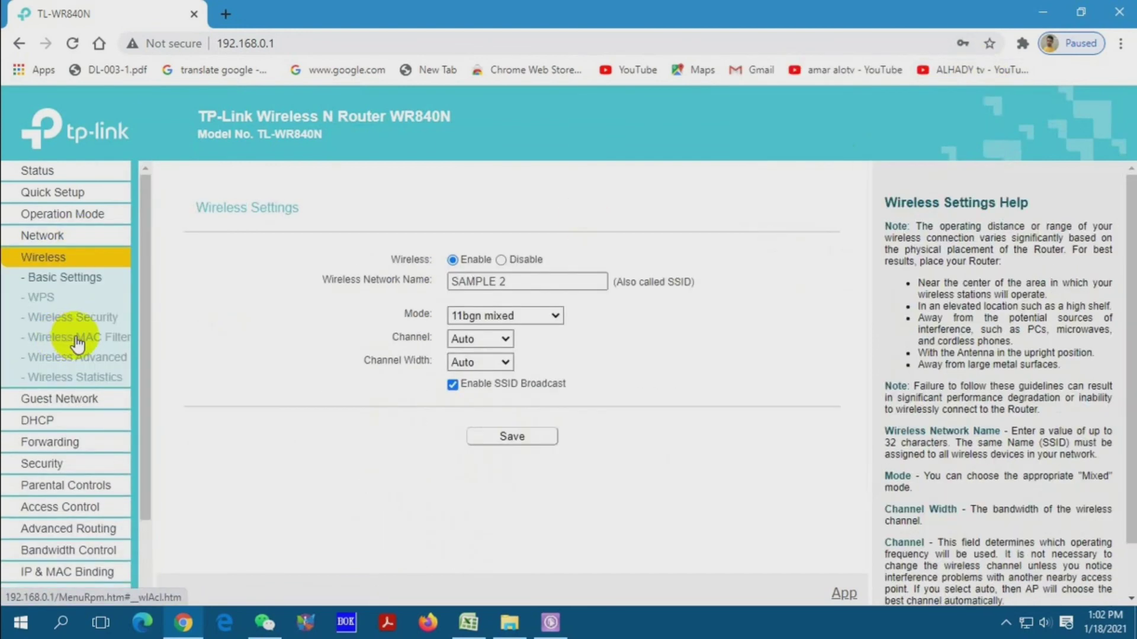
click(62, 324)
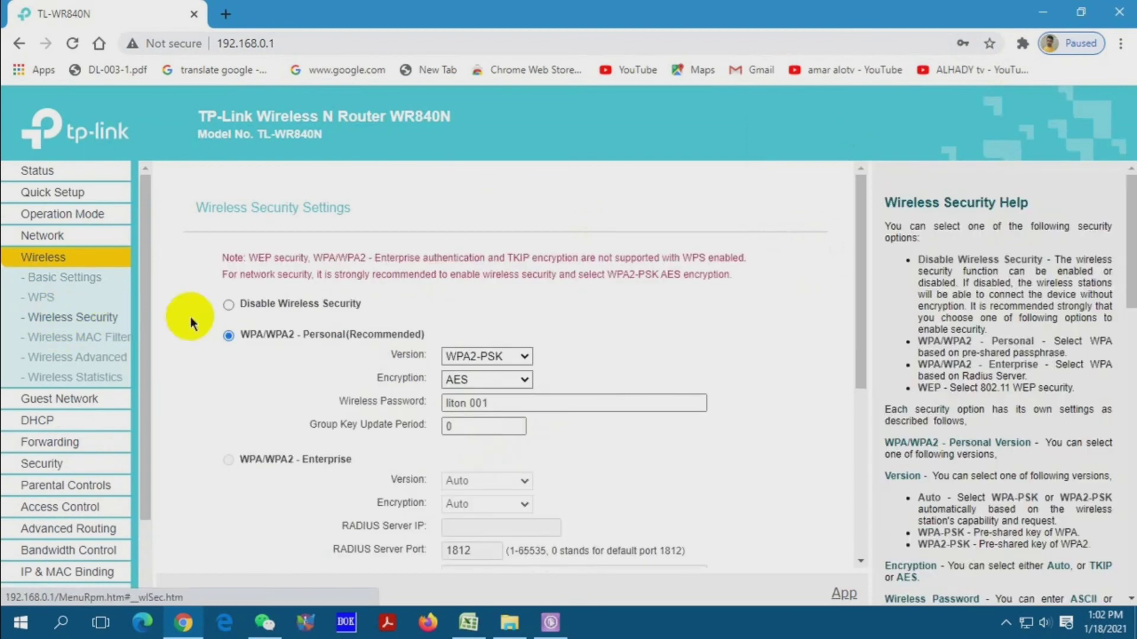
click(467, 405)
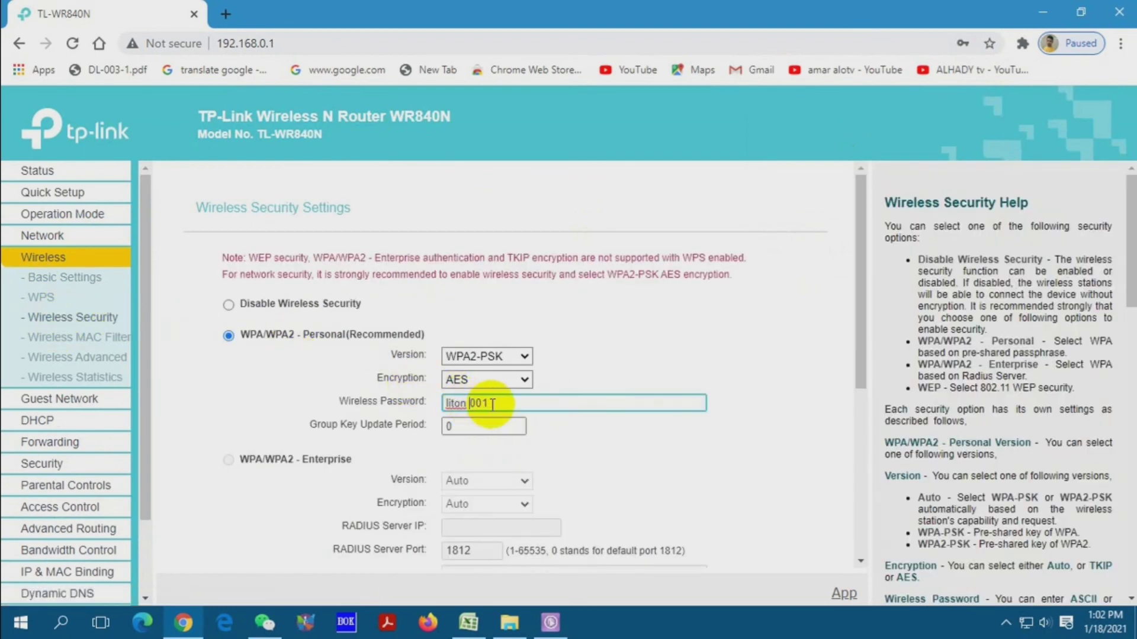
- Save the wireless security settings several times, then reload the admin page
scroll(508, 415, down, 5)
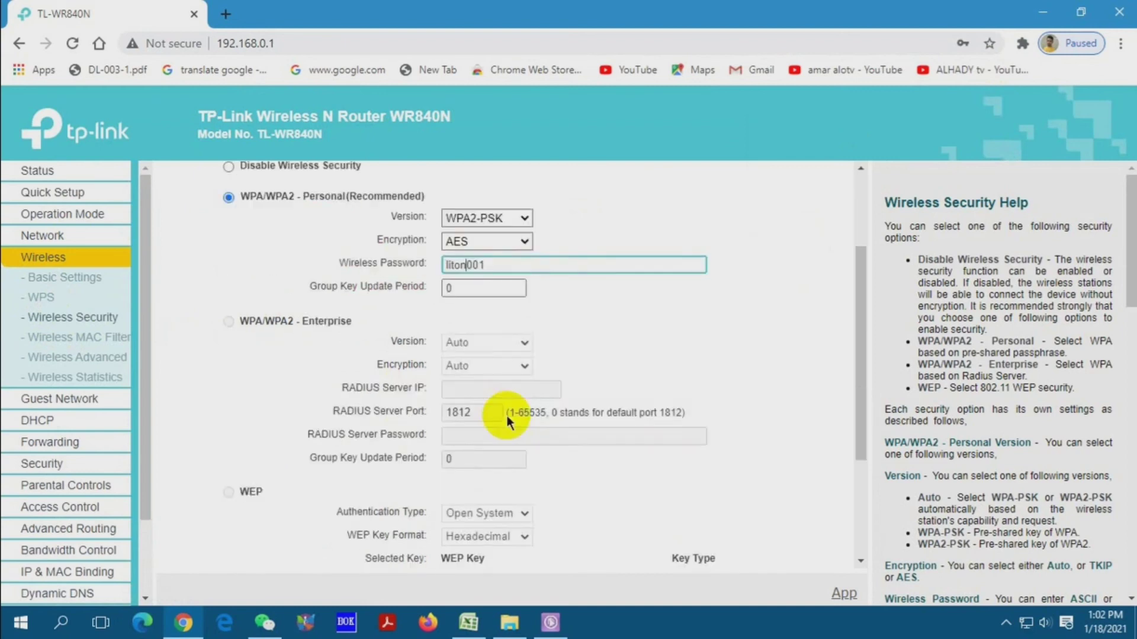
click(511, 536)
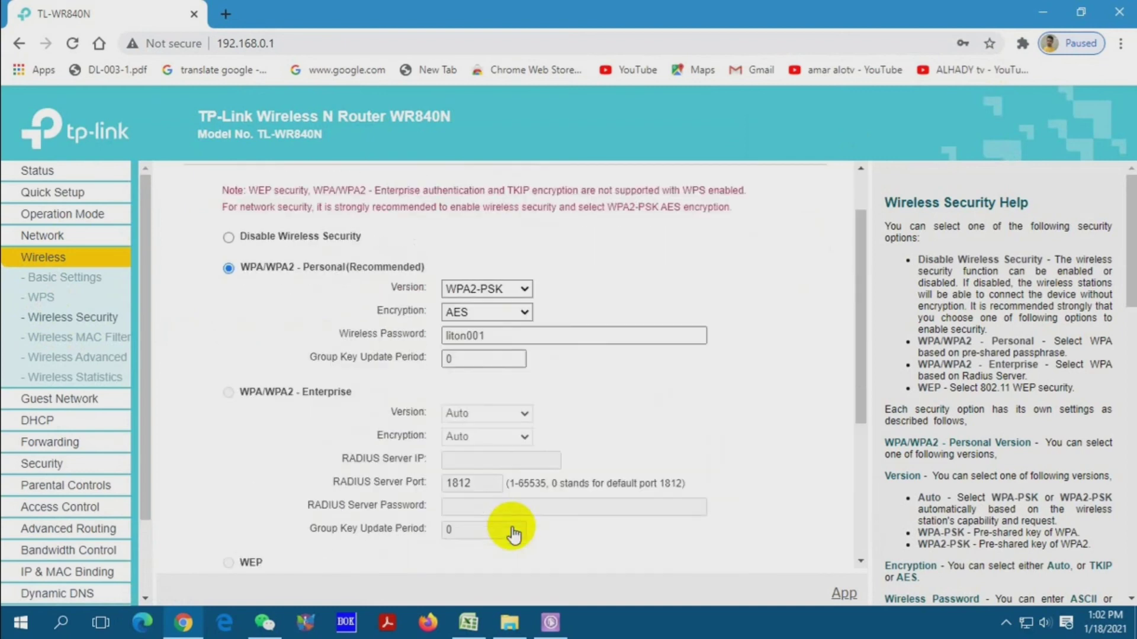
scroll(510, 529, down, 4)
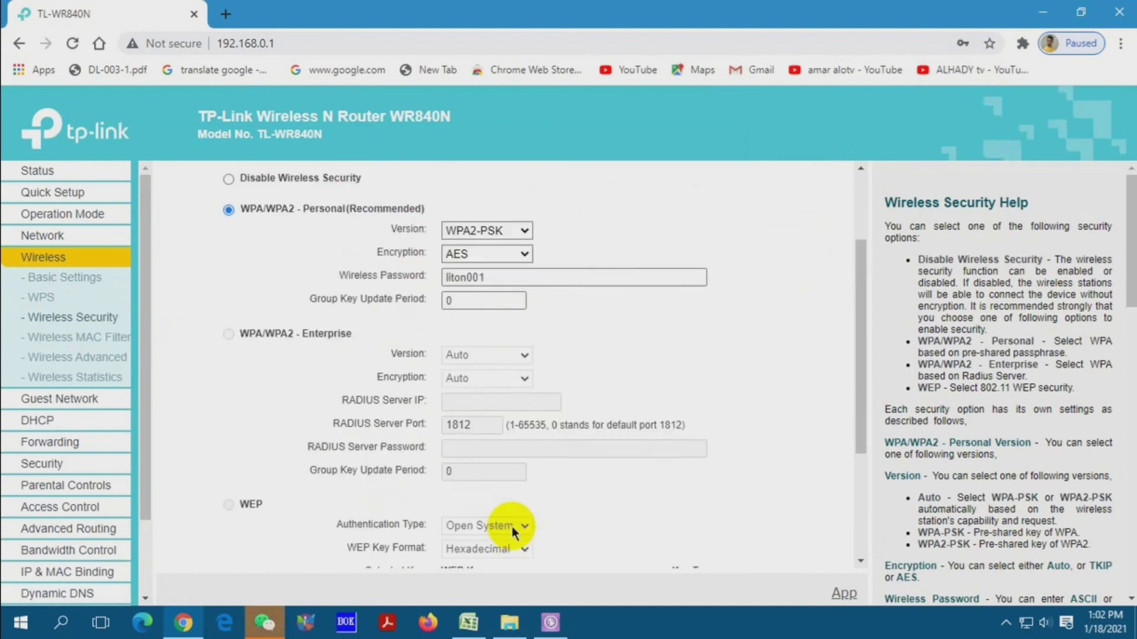
click(508, 529)
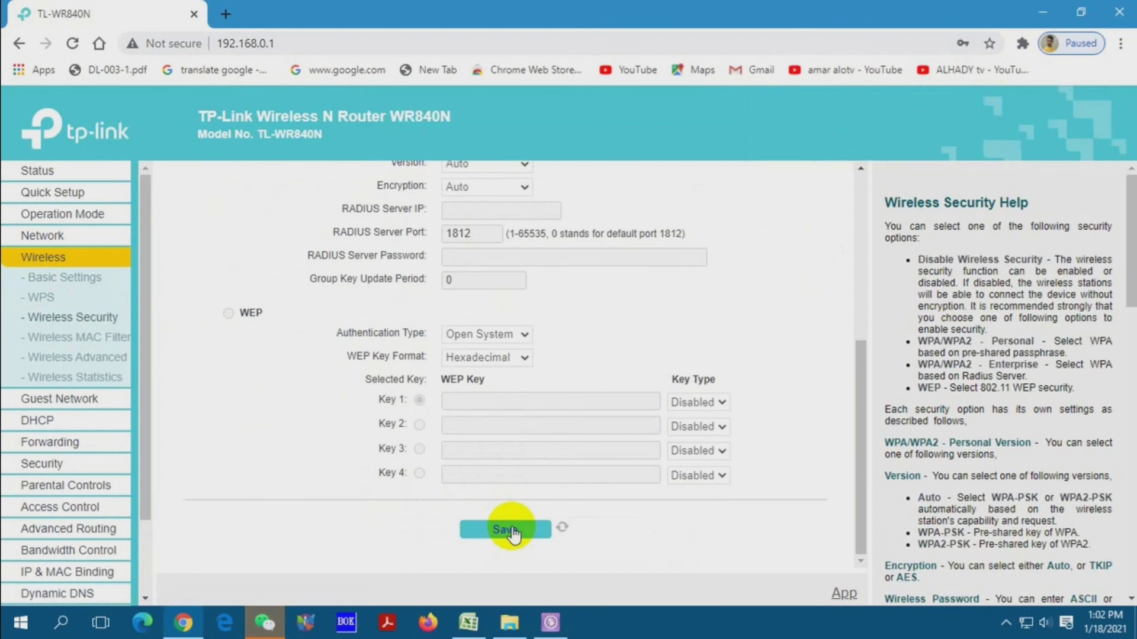
scroll(512, 532, up, 2)
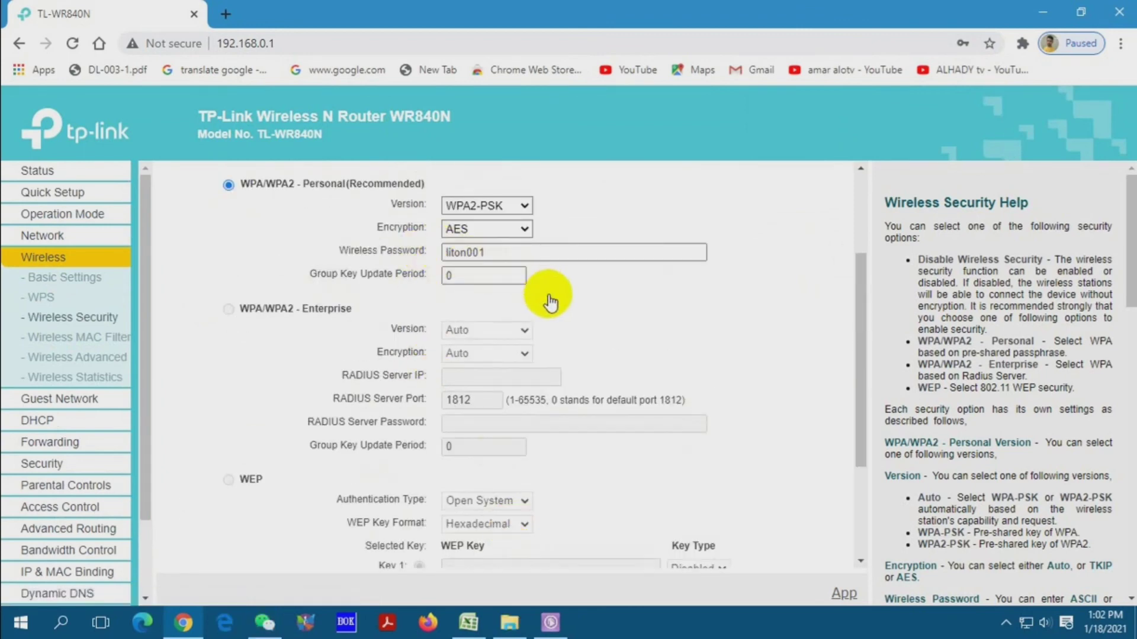
scroll(548, 266, down, 4)
click(526, 527)
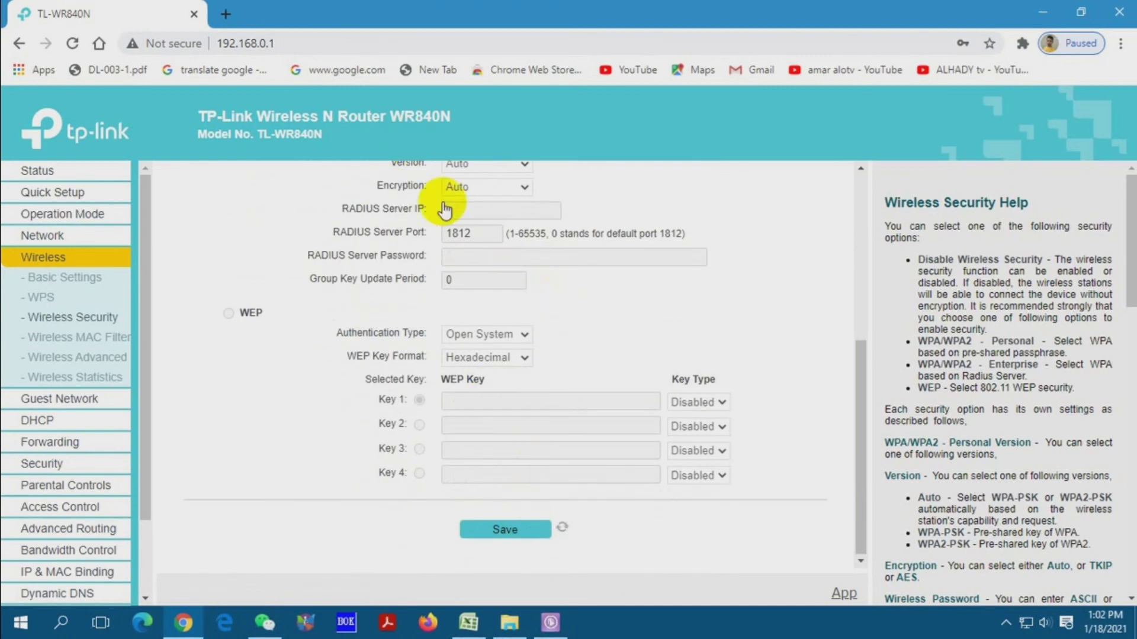
click(447, 253)
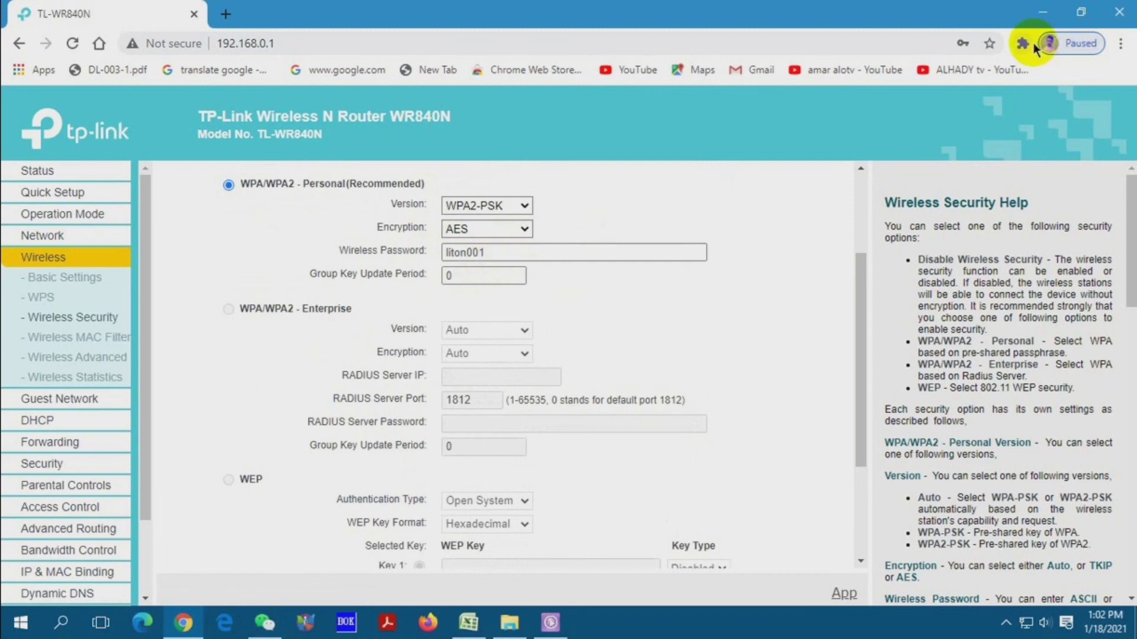
click(73, 44)
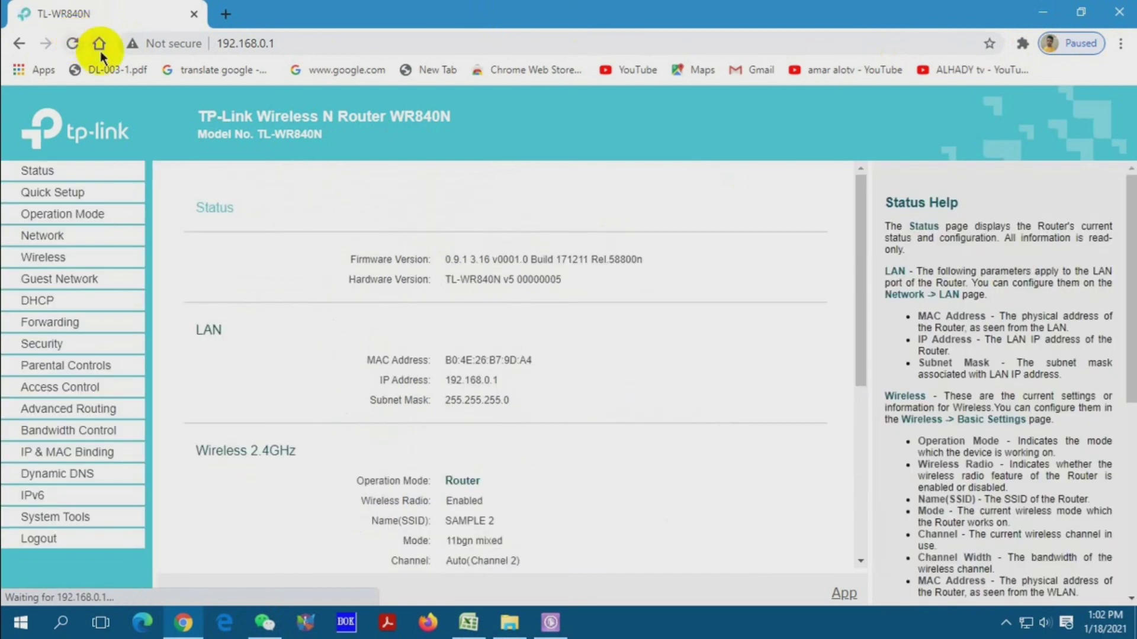
- Reopen Wireless Security, check the WPA2-PSK/AES password, and save the settings
click(44, 257)
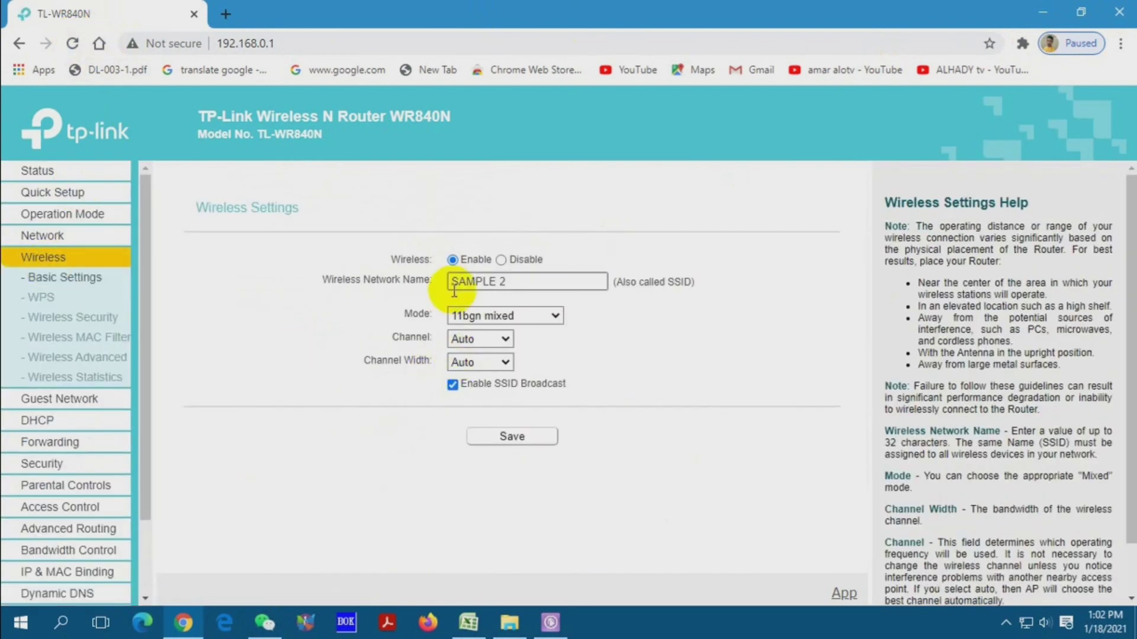
click(104, 325)
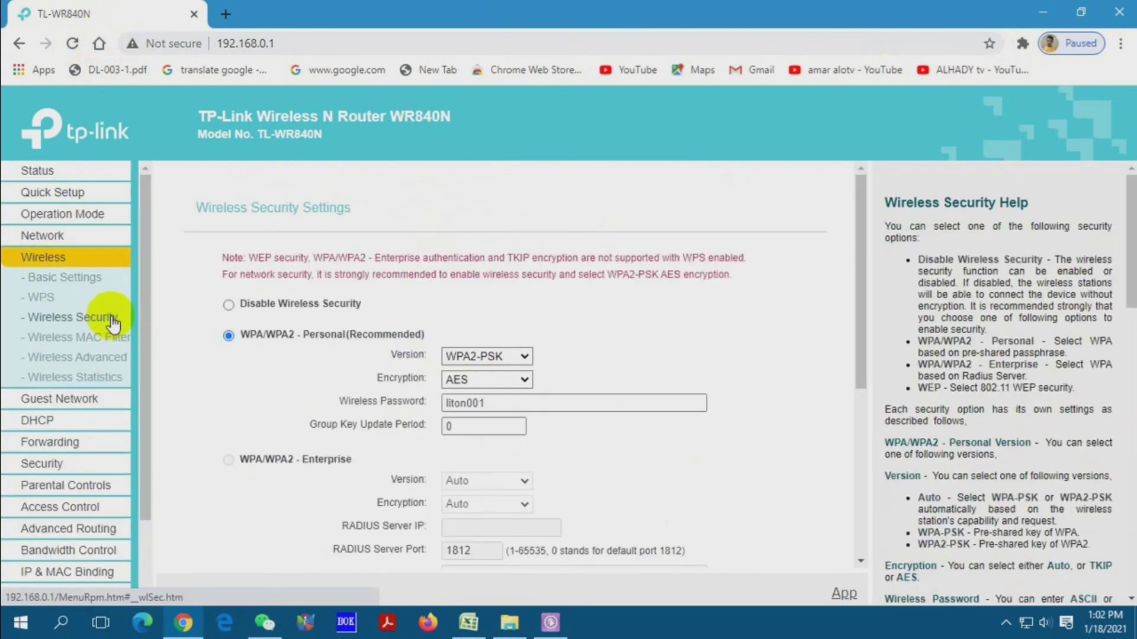
click(443, 401)
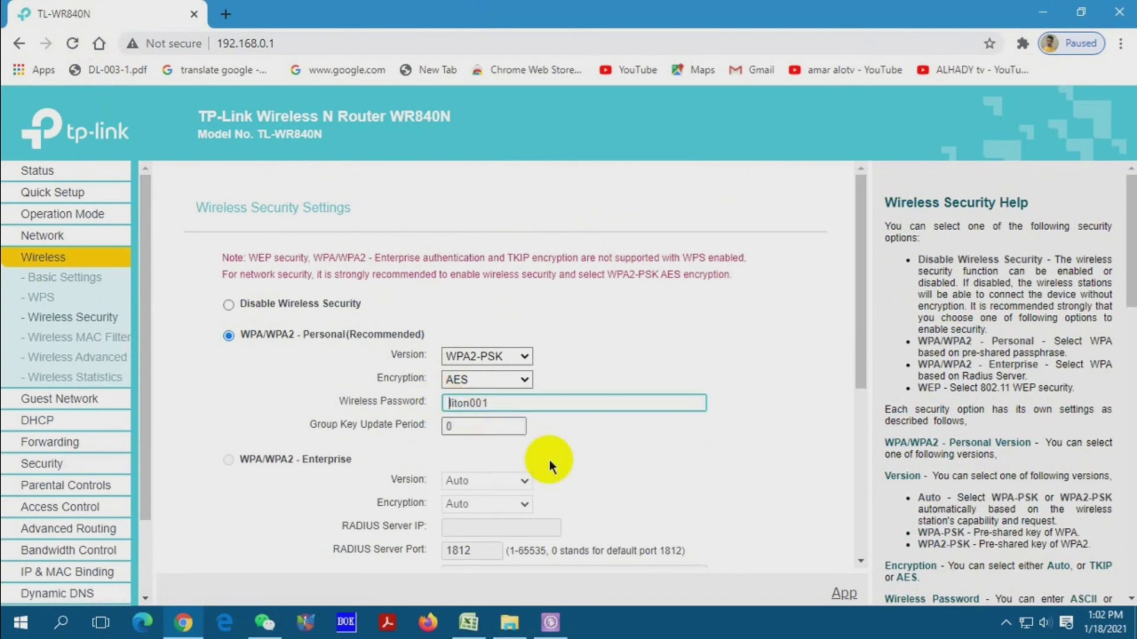
scroll(543, 457, down, 5)
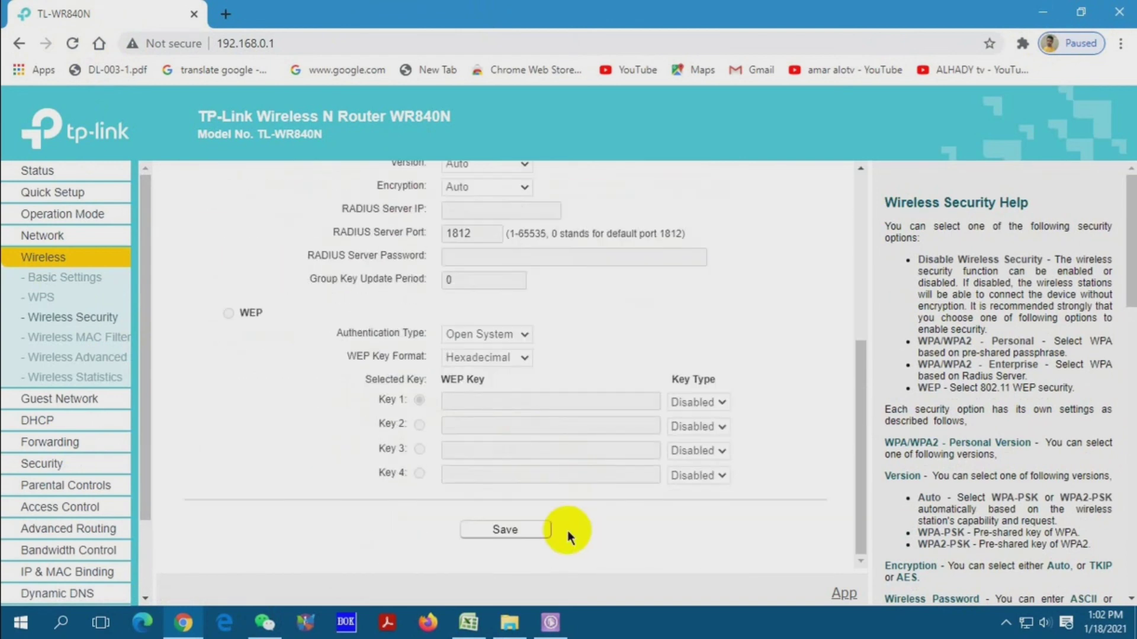
click(543, 532)
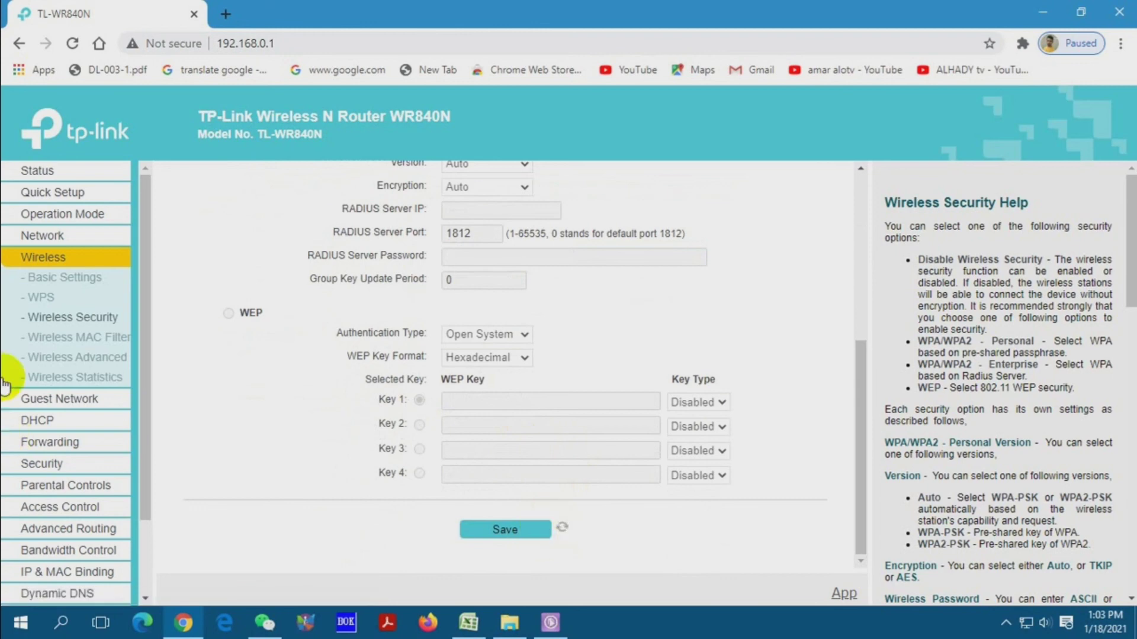
- Log out of the router admin and wait while the page hangs unresponsive
scroll(27, 426, down, 3)
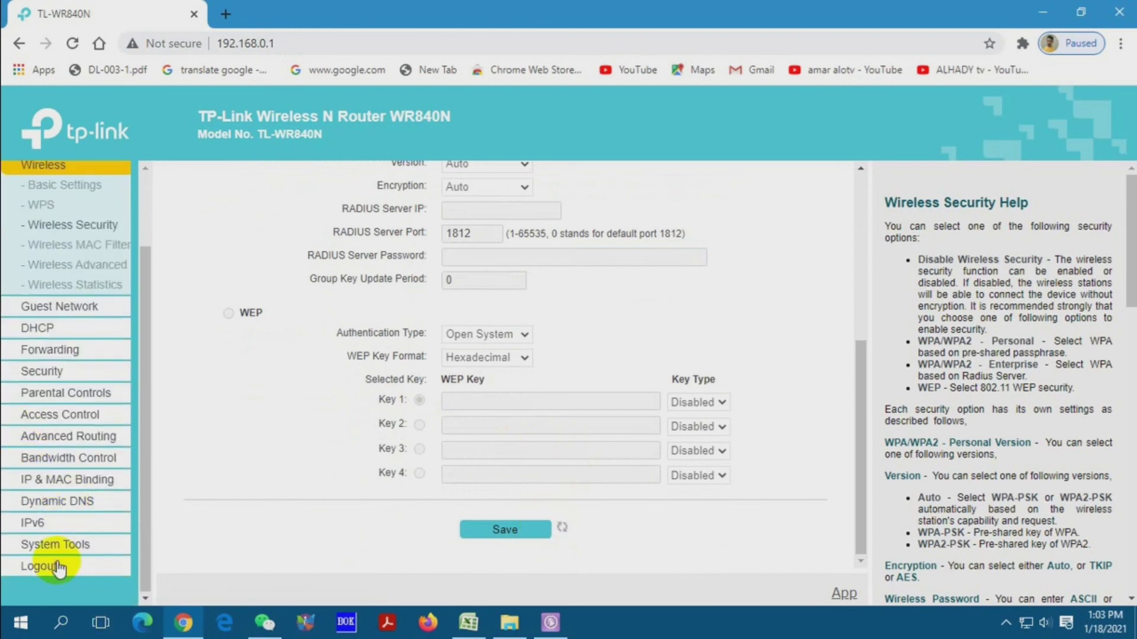
click(72, 43)
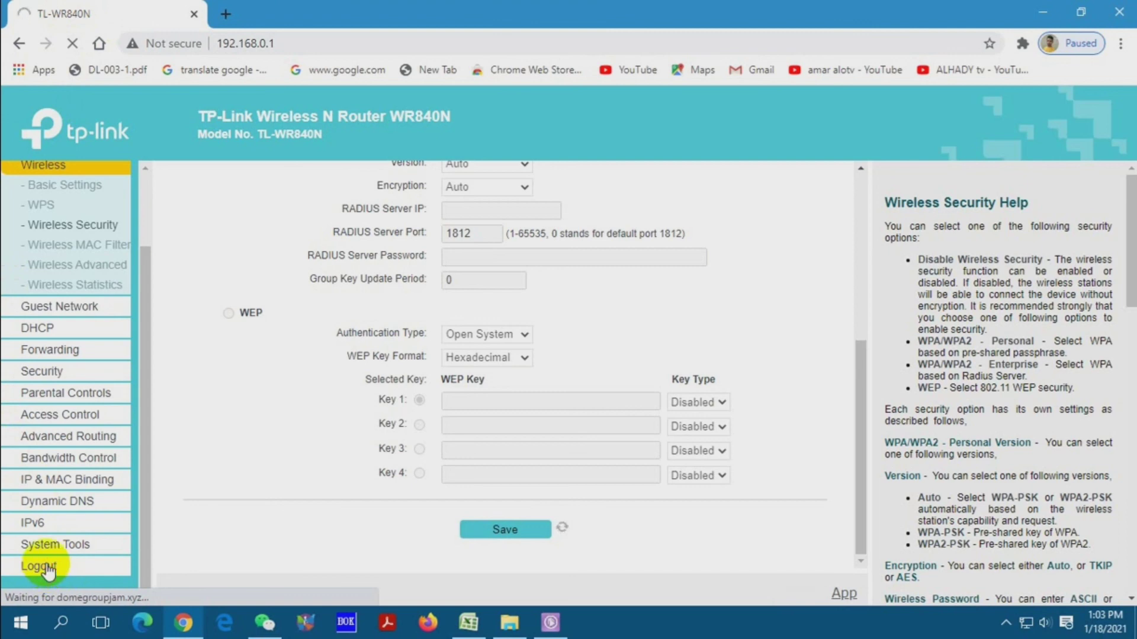
scroll(74, 255, up, 1)
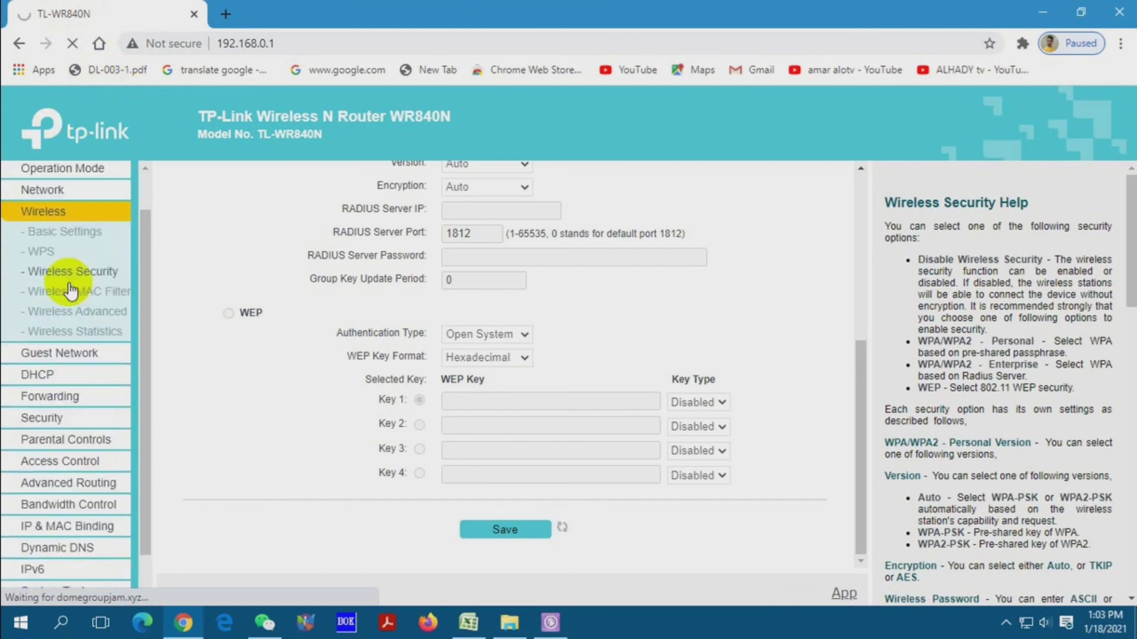
scroll(73, 278, up, 1)
scroll(73, 277, down, 2)
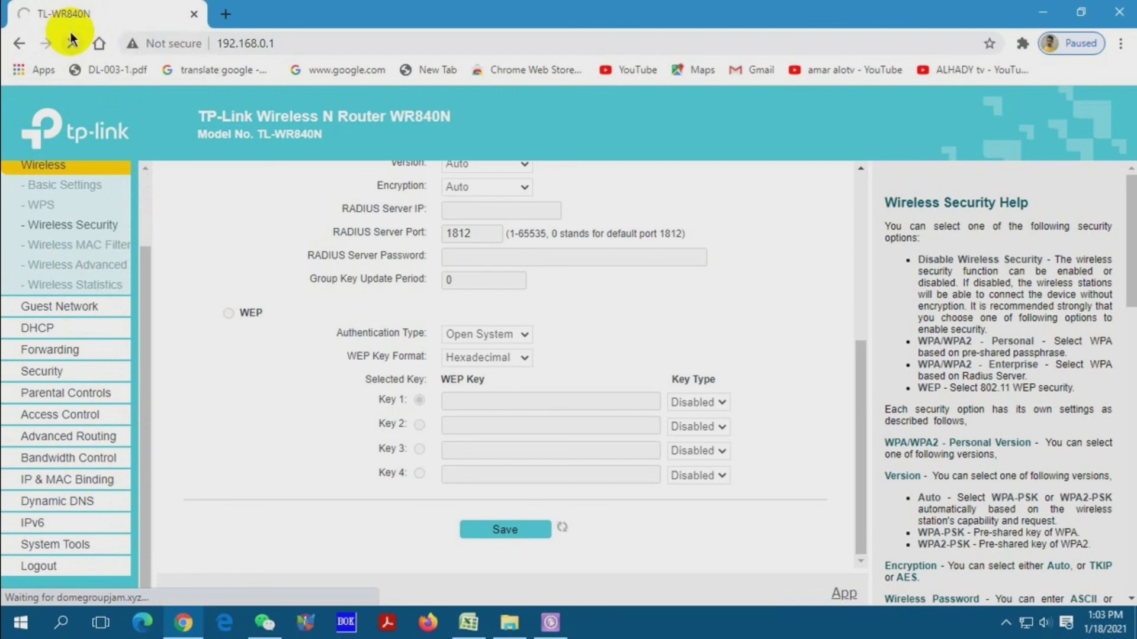
scroll(4, 382, up, 3)
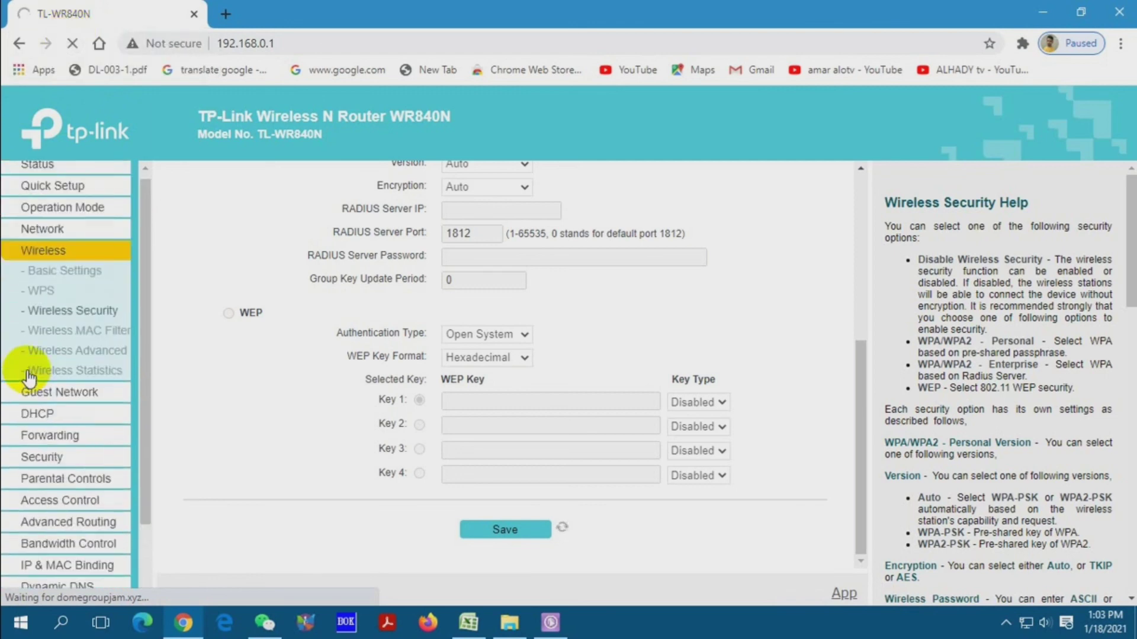
scroll(659, 367, up, 2)
scroll(659, 367, up, 3)
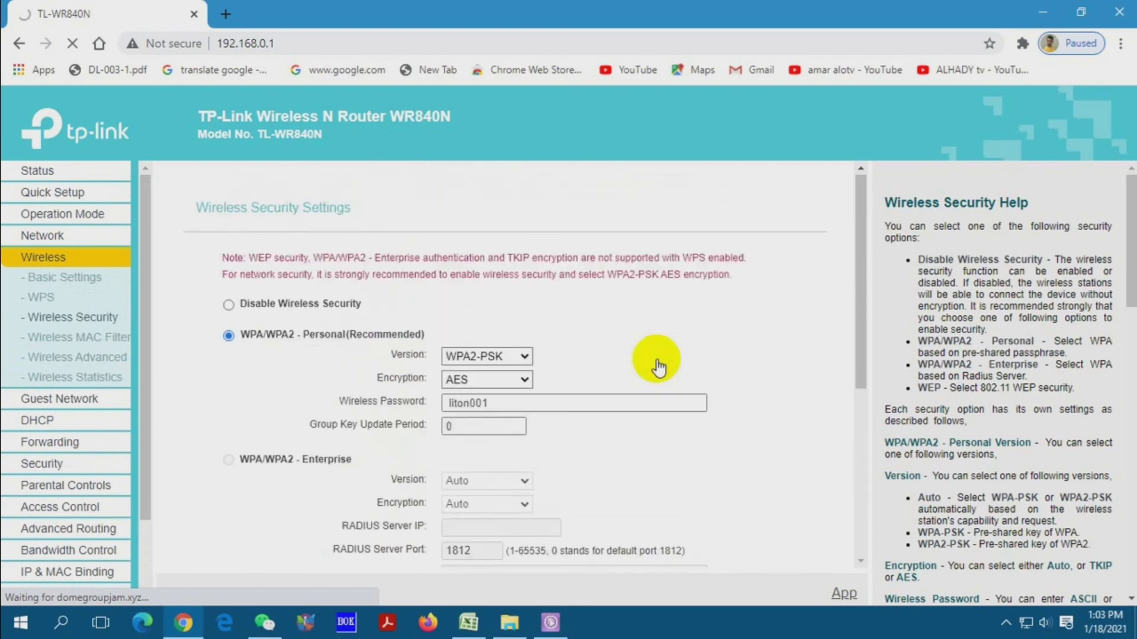
scroll(657, 367, down, 5)
scroll(7, 458, down, 2)
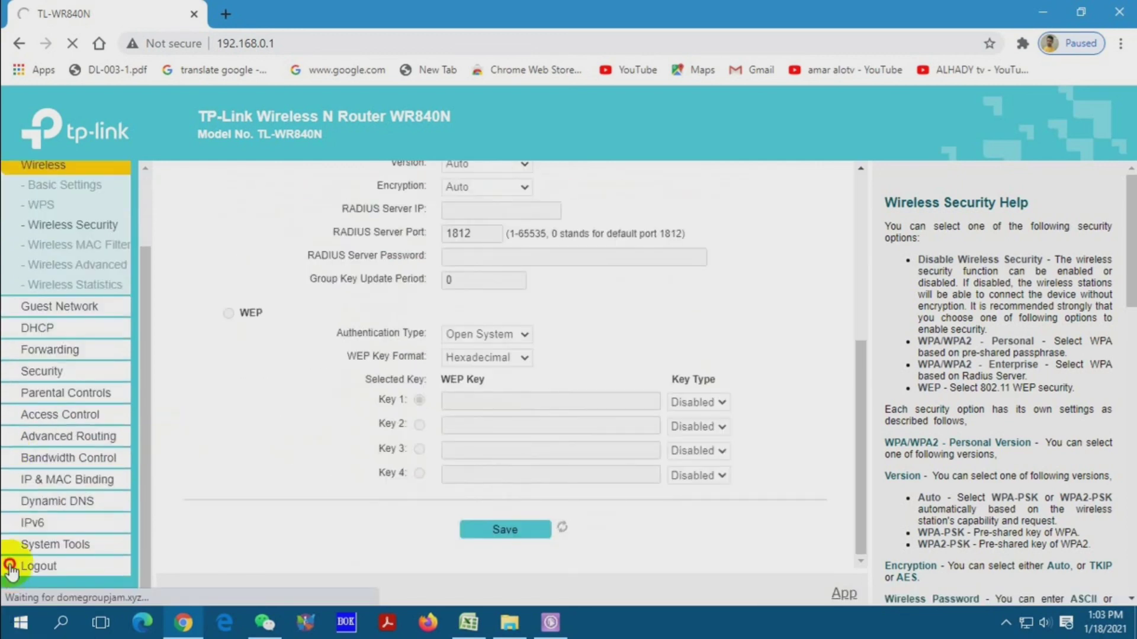